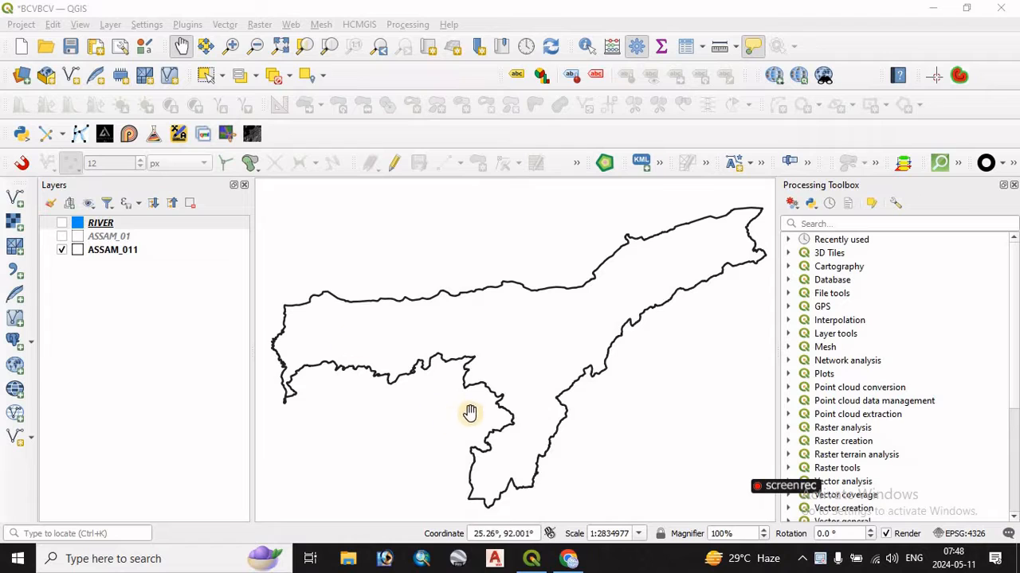
- Switch to Chrome to look over the GIS & RS Oplossing in Bengali YouTube channel's home page, and return to QGIS
click(567, 561)
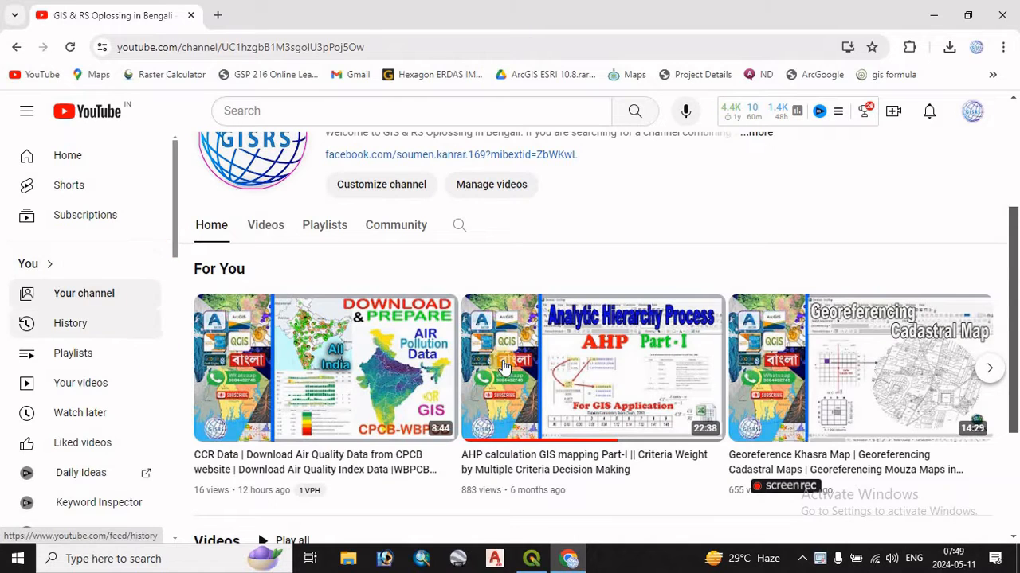
scroll(359, 283, up, 3)
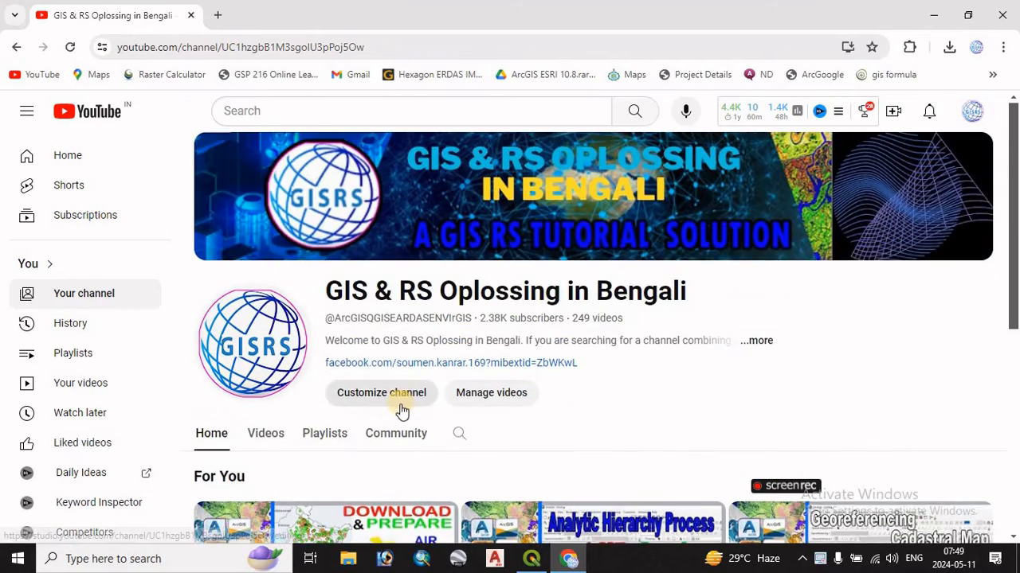
scroll(399, 409, down, 4)
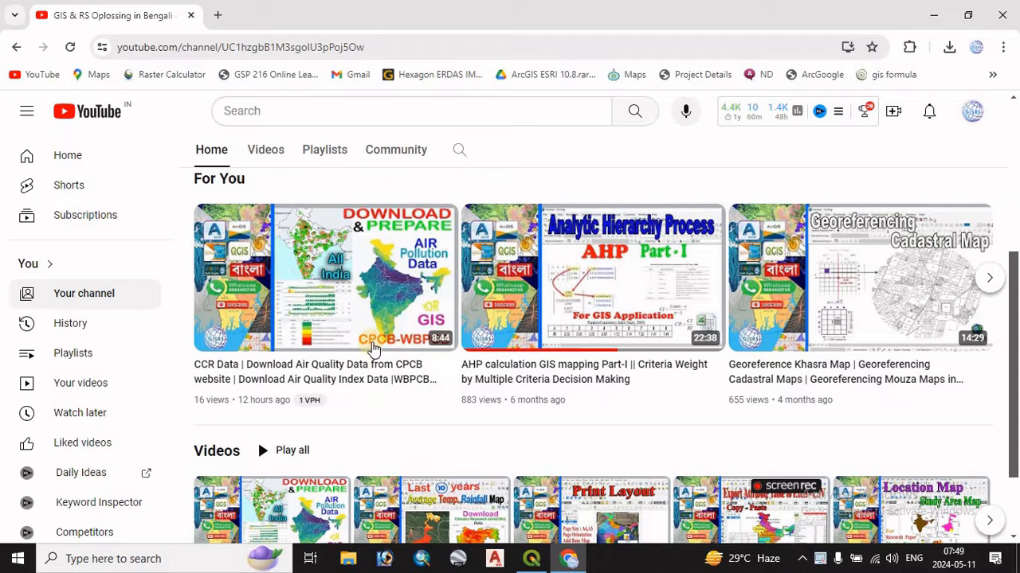
scroll(255, 391, up, 1)
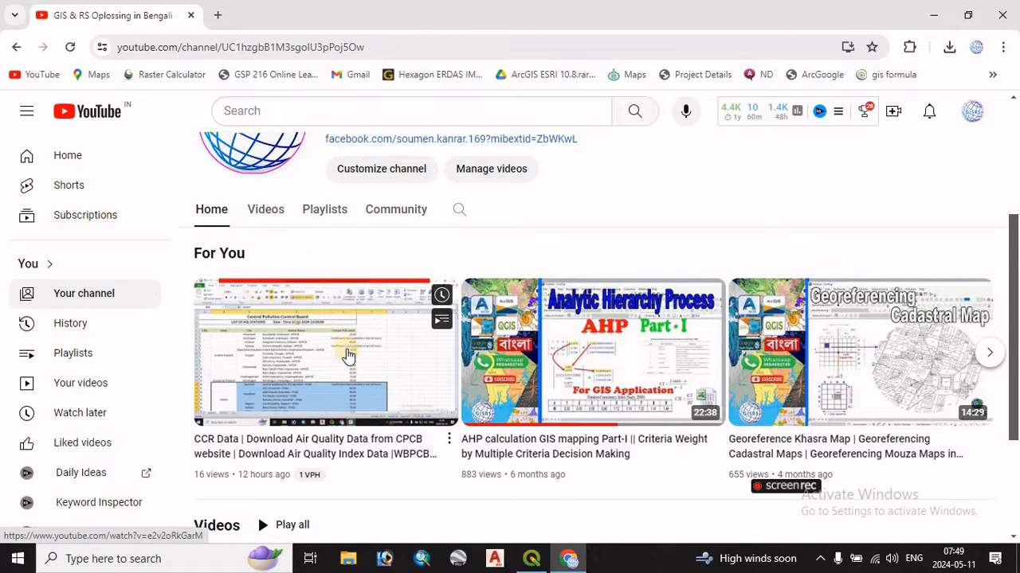
key(alt+Tab)
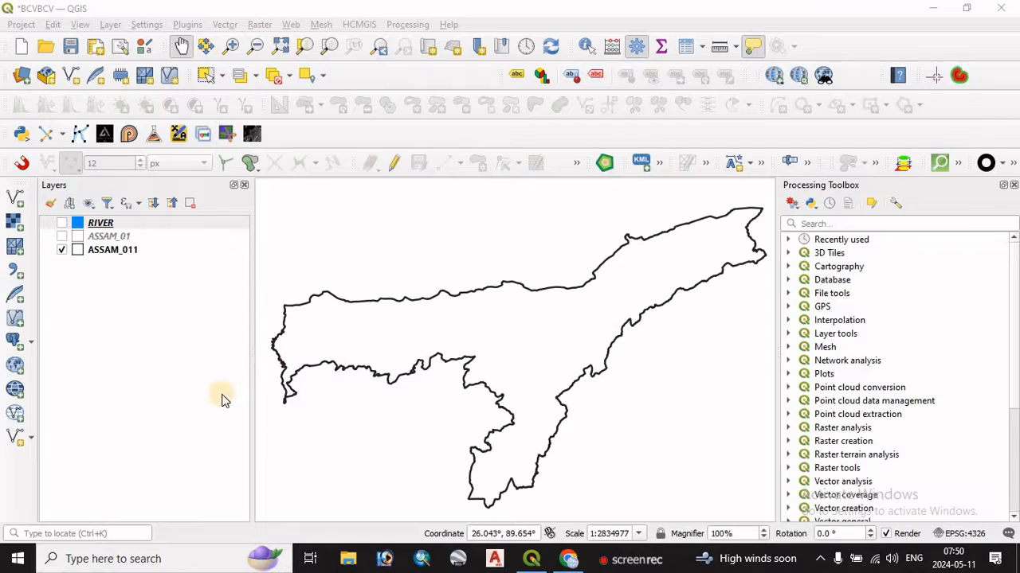
- Add AQI_all_station2024_05_08T13_00_00Z.csv as a delimited text layer with X and Y point coordinates, DMS coordinates and EPSG:4326 - WGS 84
drag(530, 359, 563, 337)
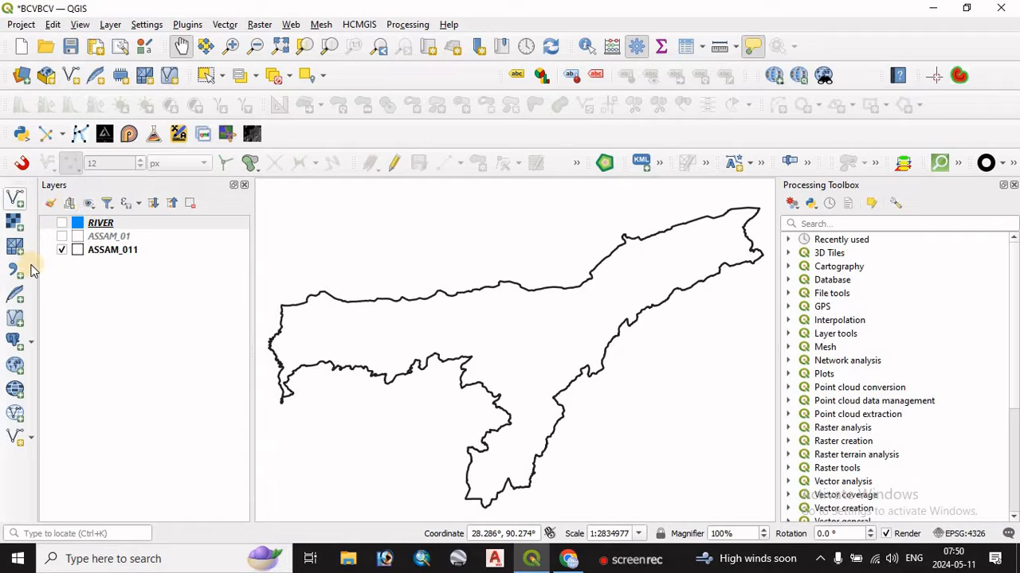
click(17, 223)
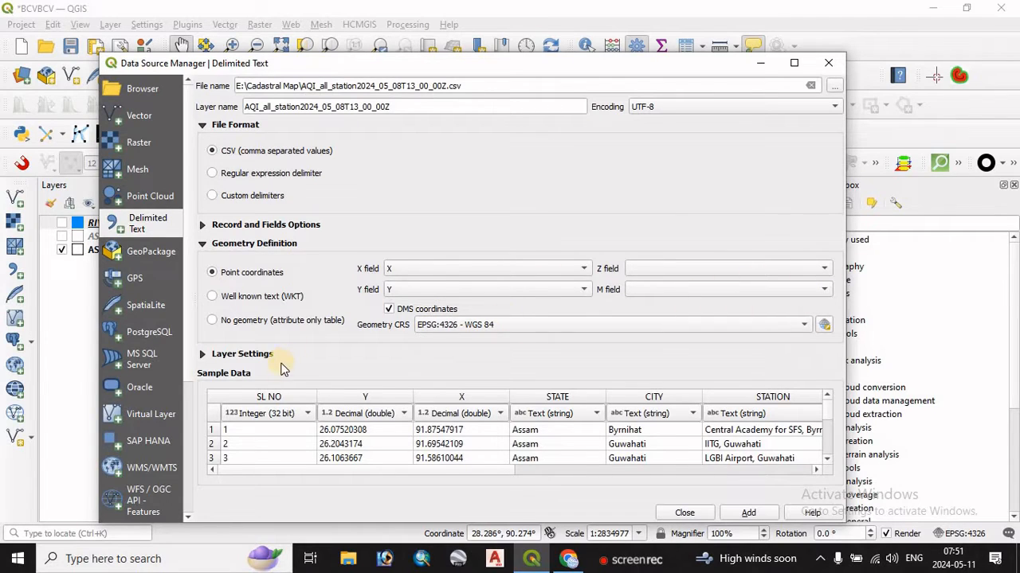
click(737, 514)
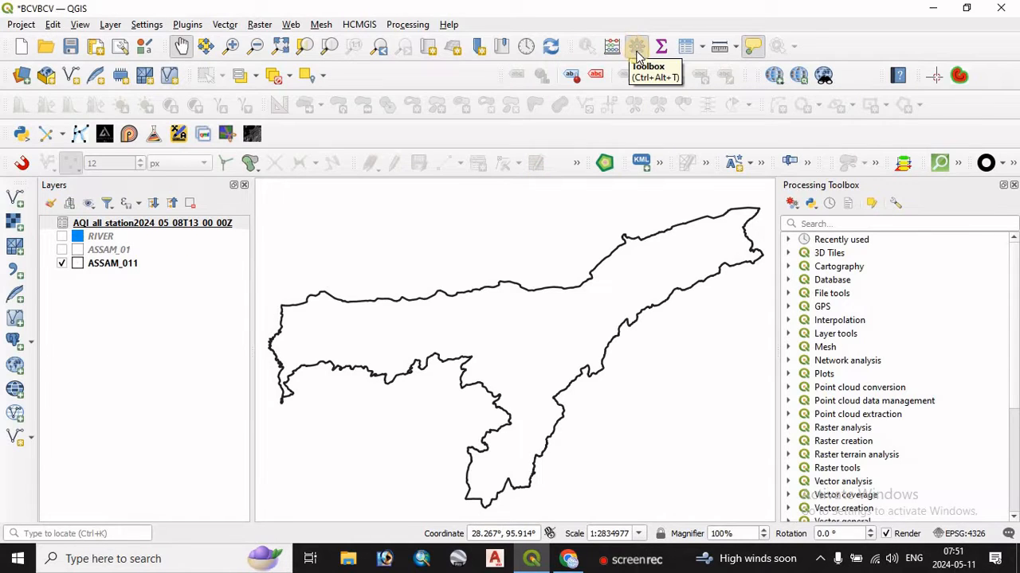
- Search the processing tools for "table" and open Create points layer from table, using fields X and Y and EPSG:4326 - WGS 84
click(843, 225)
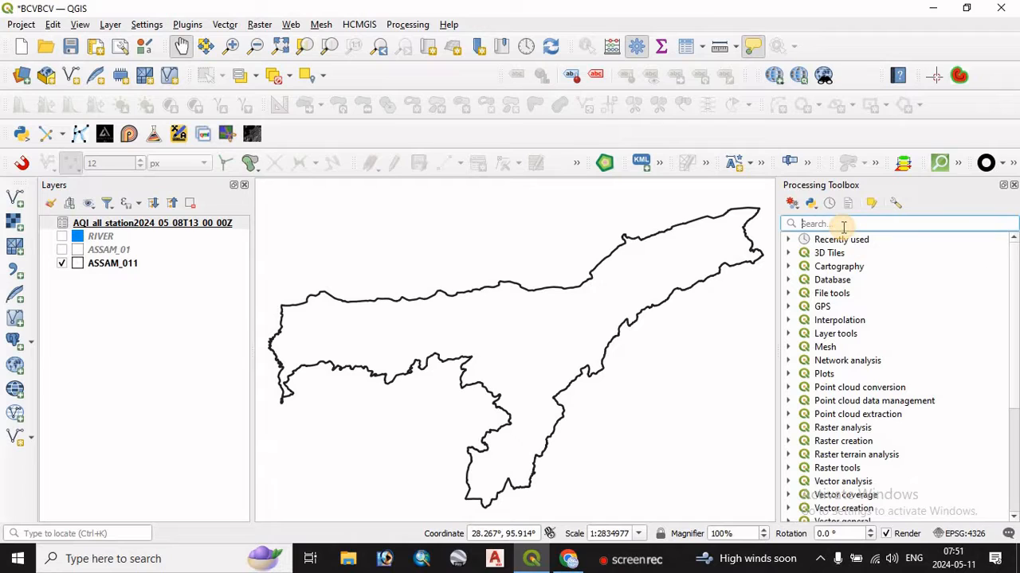
text(table)
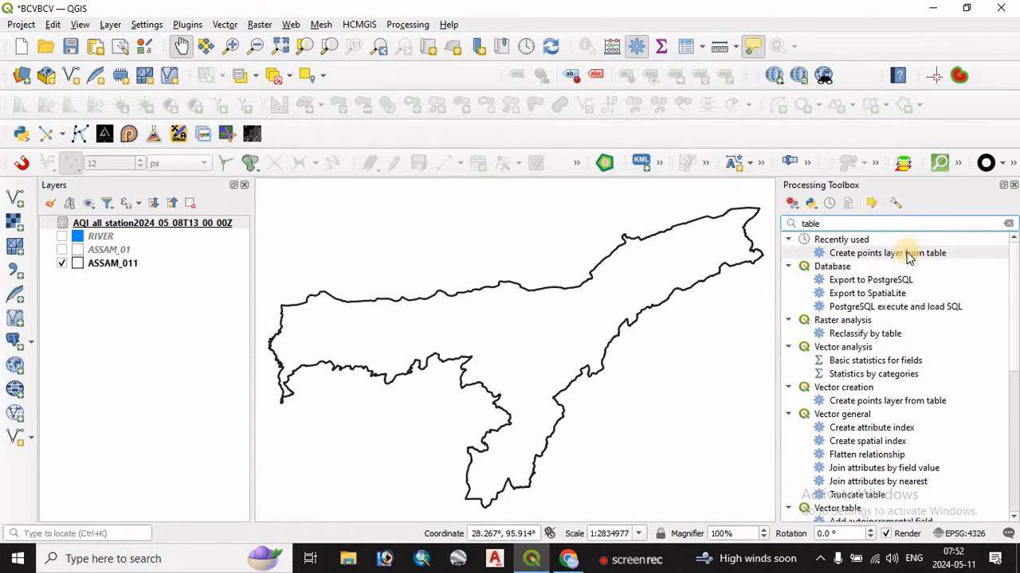
double_click(909, 253)
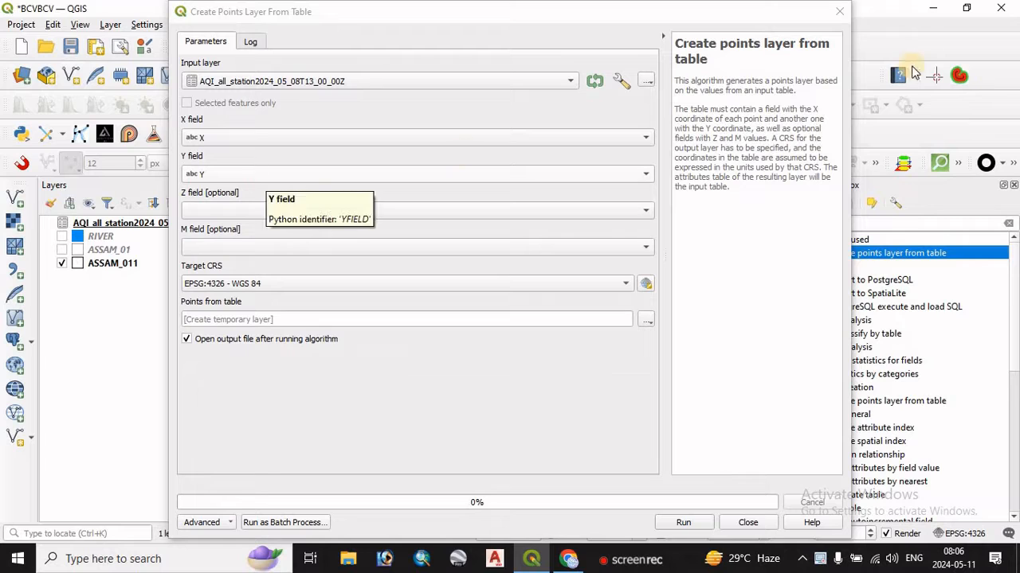
- Examine the attribute table of the imported AQI station CSV layer, including its AQI column, and close it
right_click(116, 225)
click(175, 354)
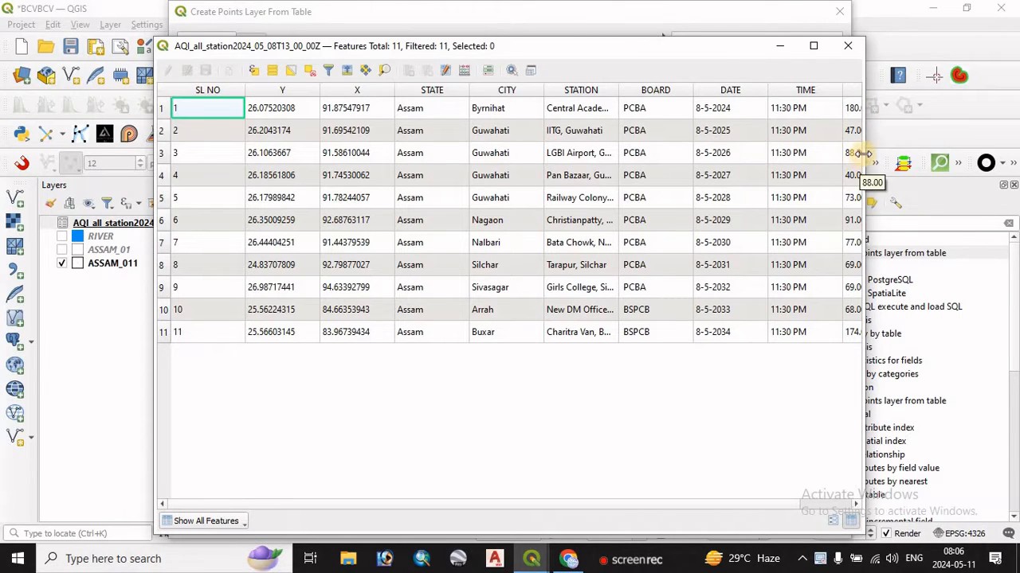
drag(863, 149, 945, 148)
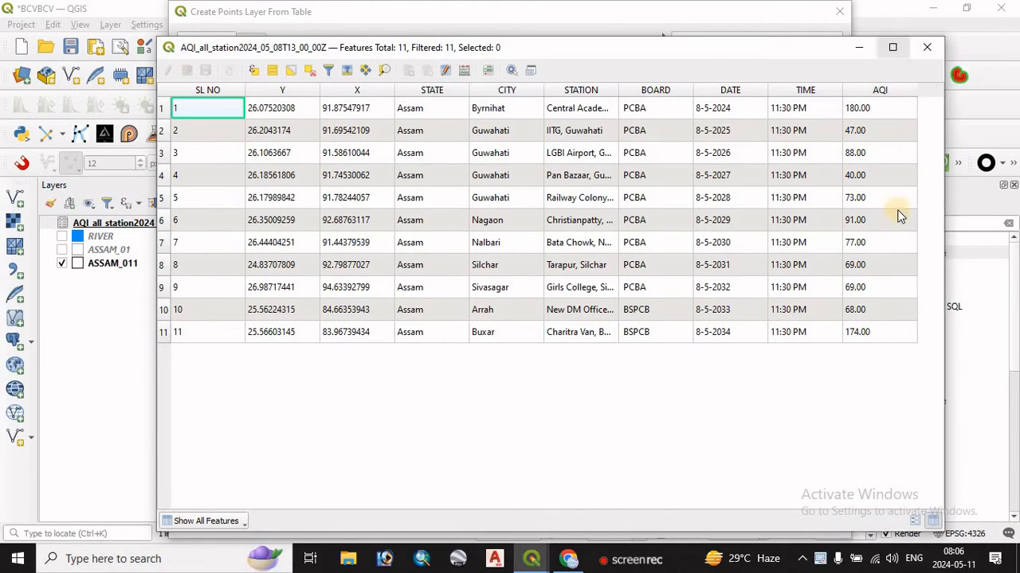
click(930, 51)
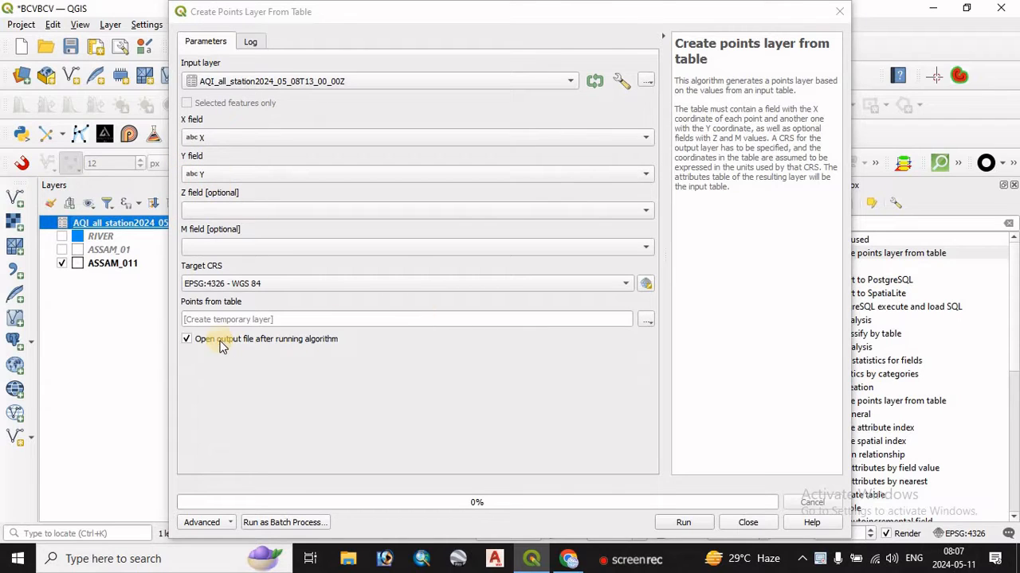
- Set the points output to AQI_01.shp in E:/Cadastral Map/New folder, replacing the existing file, and run the tool
click(649, 320)
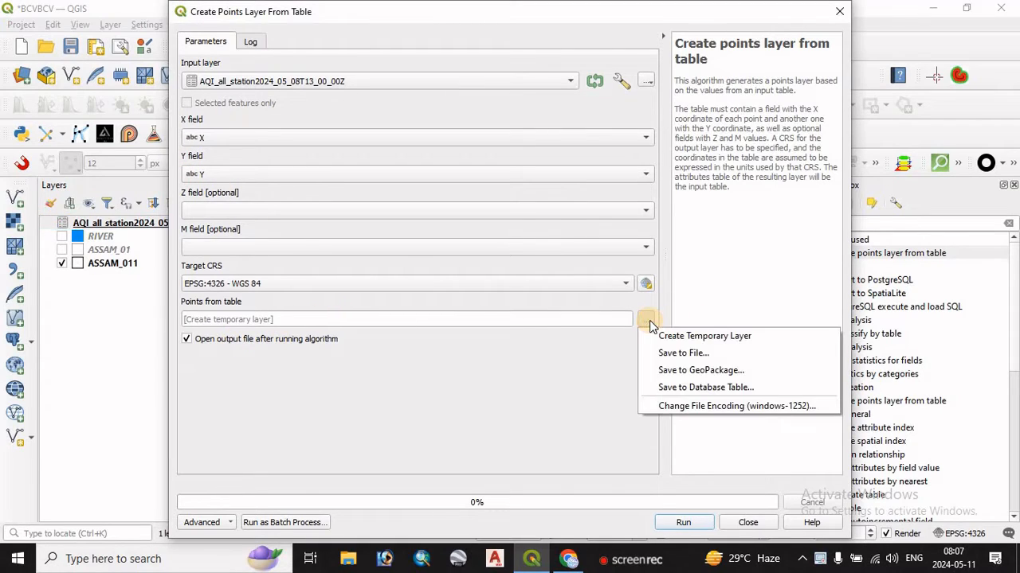
click(681, 356)
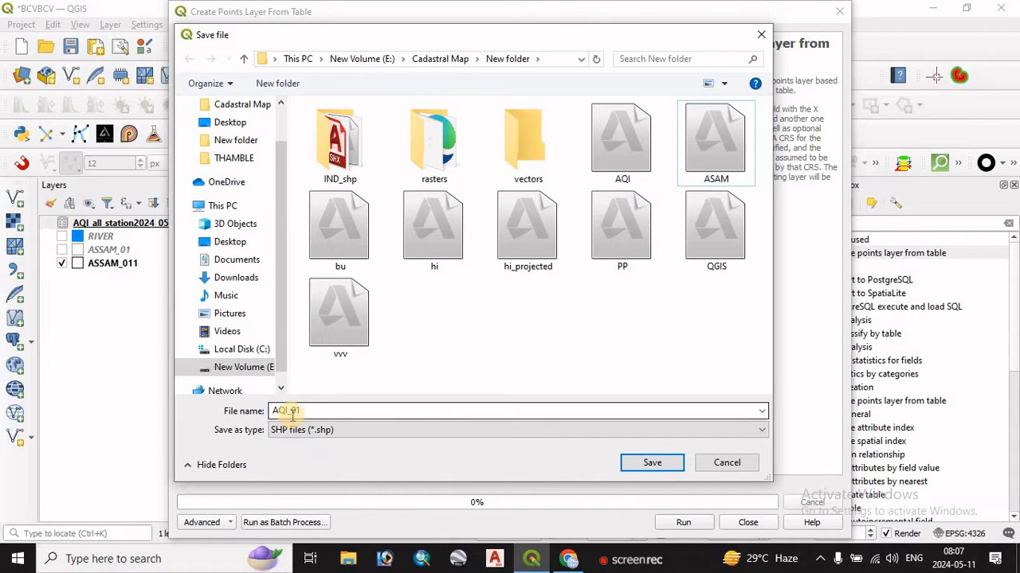
click(650, 466)
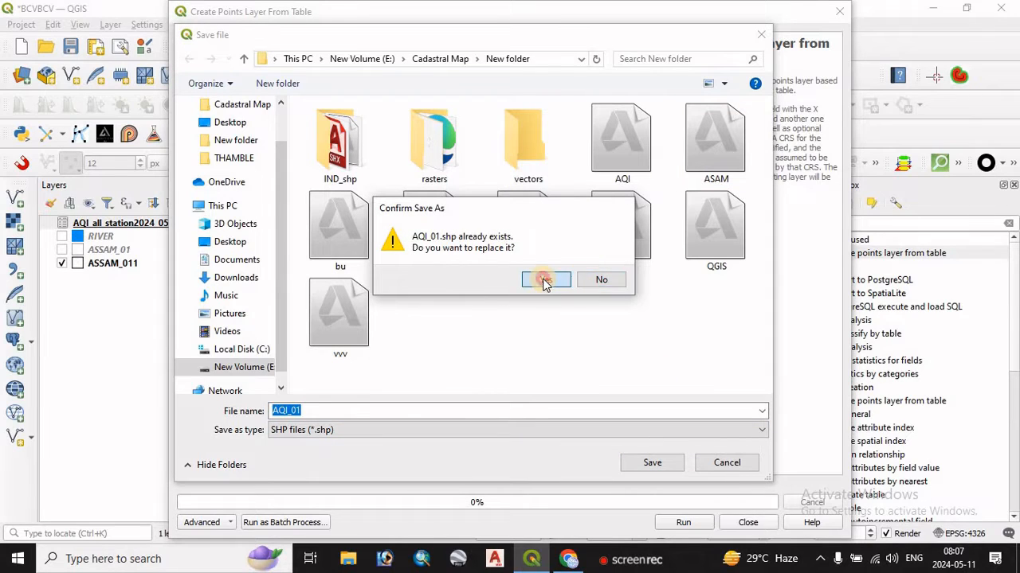
click(545, 282)
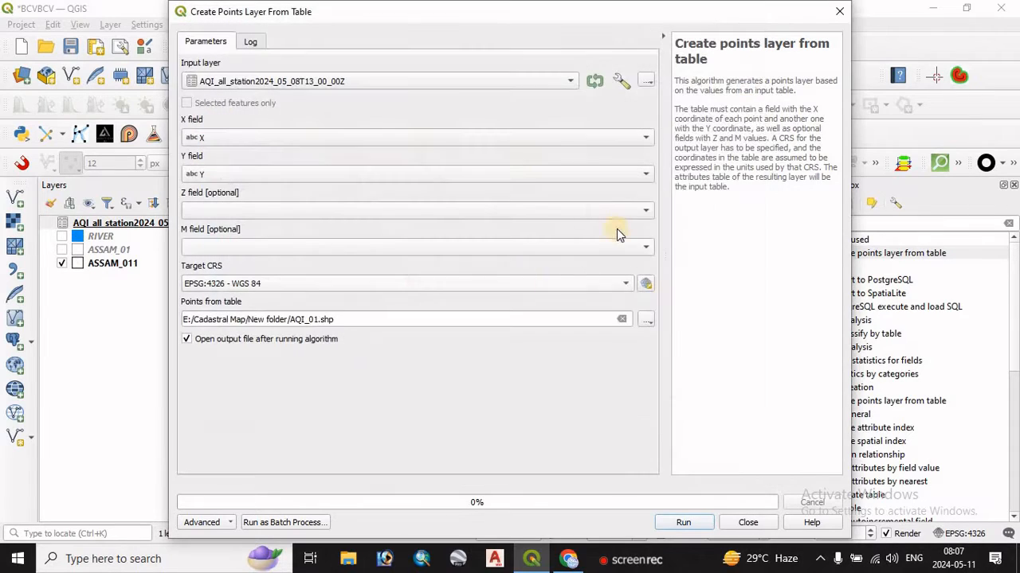
click(682, 523)
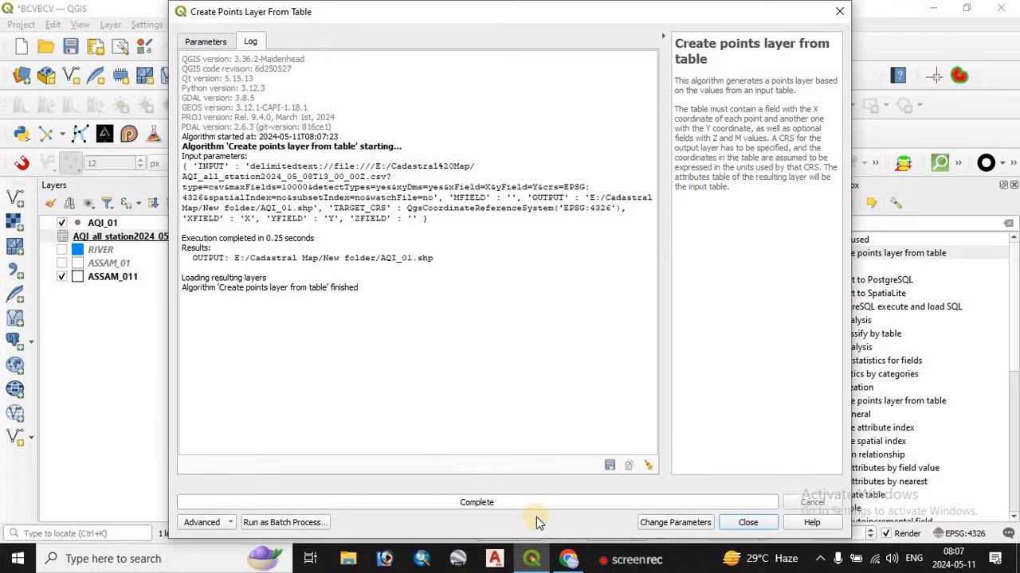
click(763, 527)
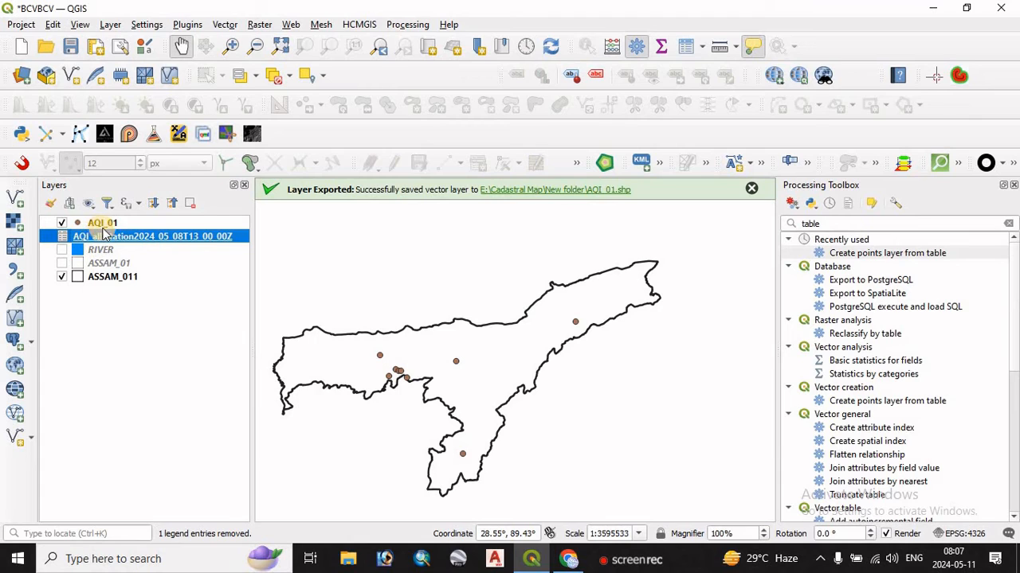
- Examine the AQI_01 points on the map and the AQI column in the layer's attribute table
drag(478, 393, 568, 358)
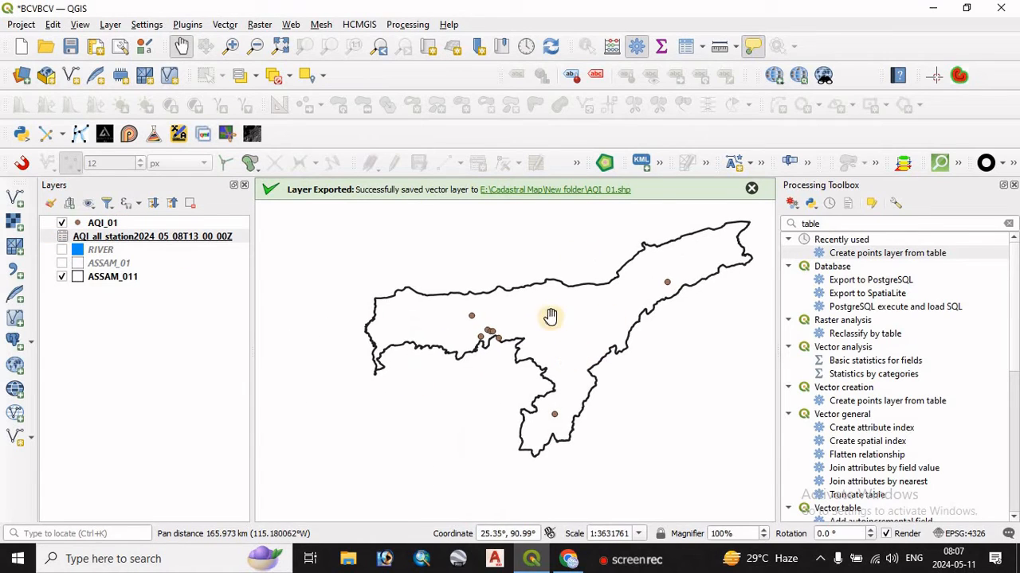
right_click(104, 225)
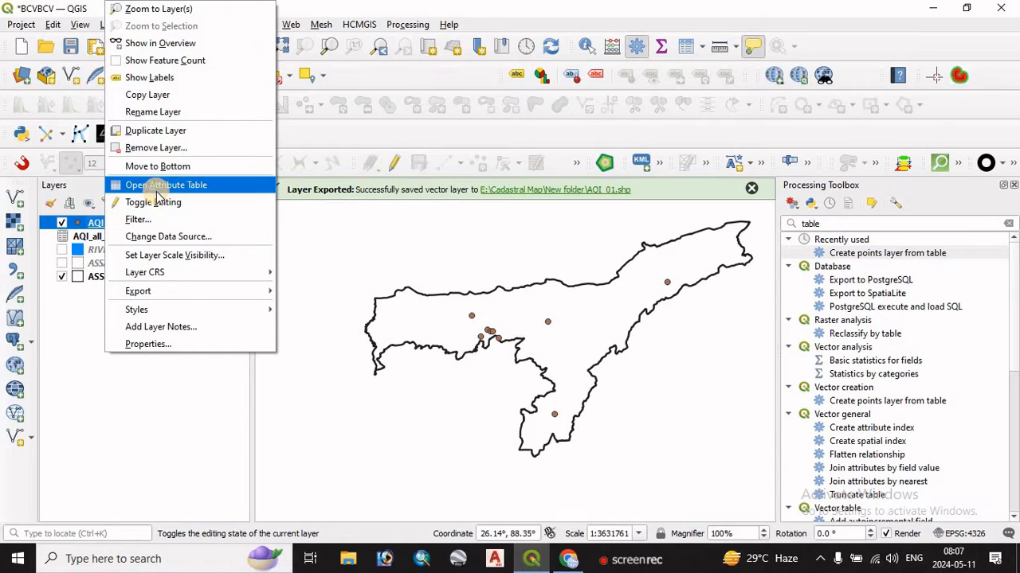
click(152, 186)
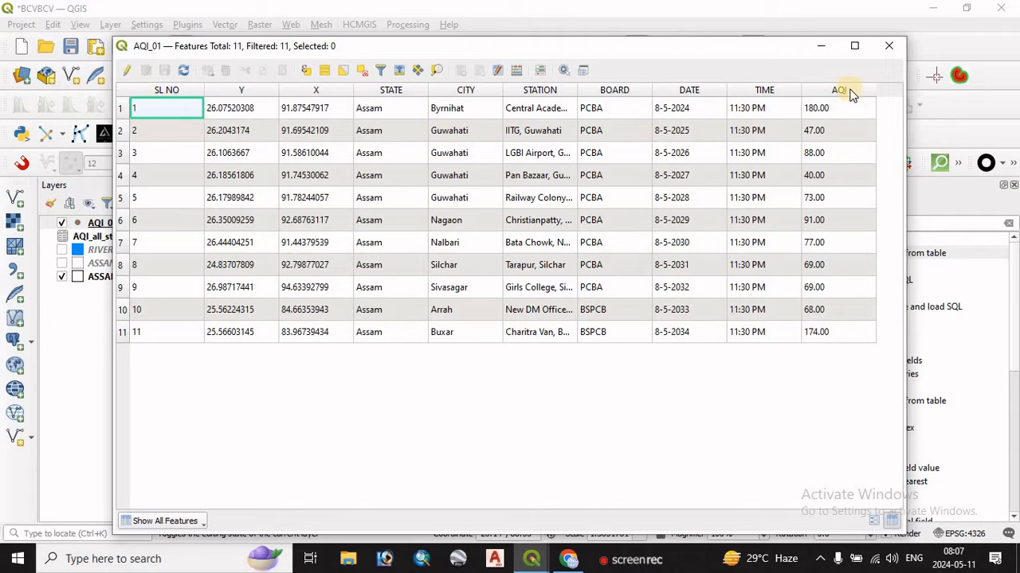
click(889, 49)
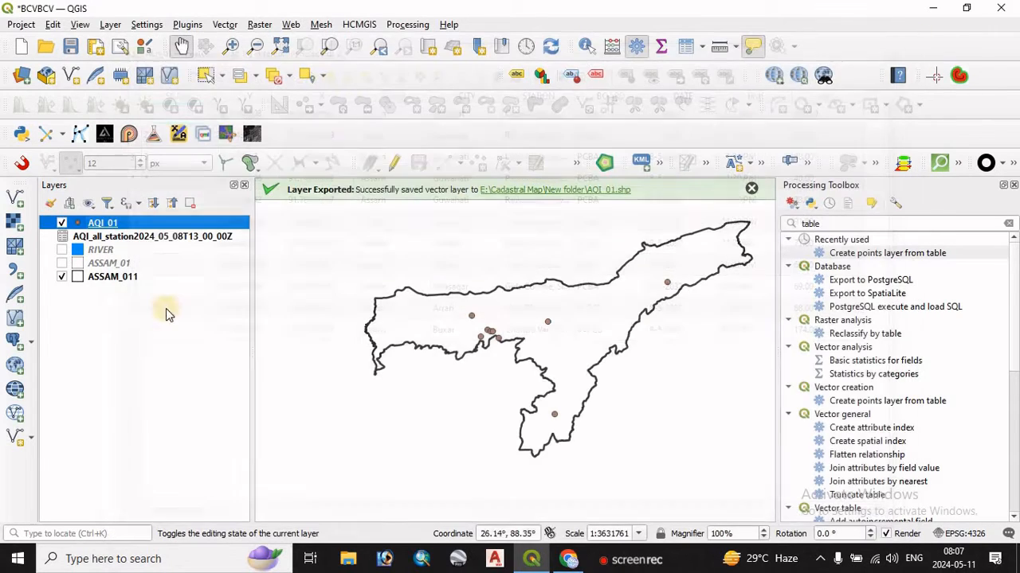
- Remove the AQI_all_station2024_05_08T13_00_00Z table layer from the project
click(129, 239)
right_click(130, 239)
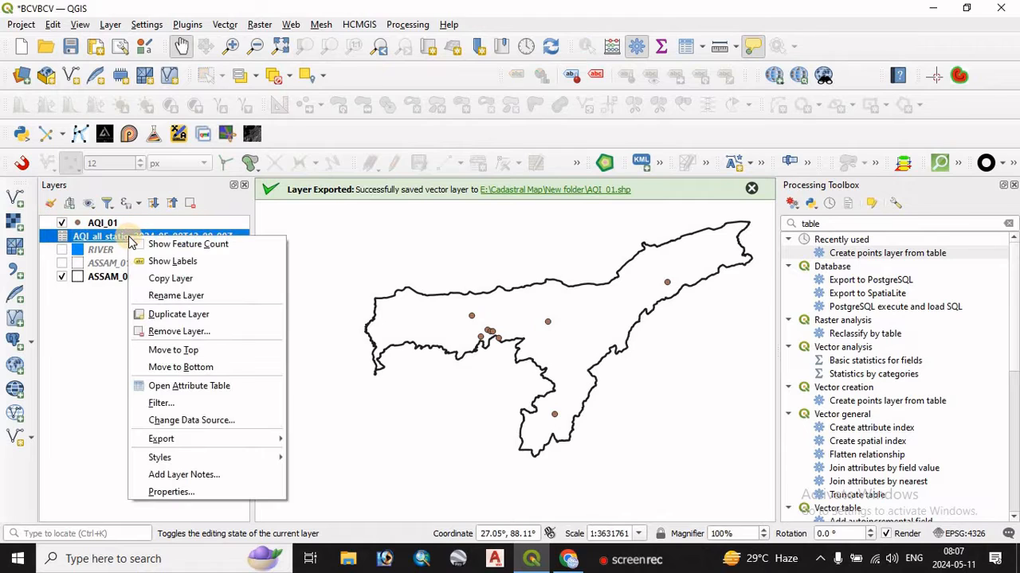
click(170, 332)
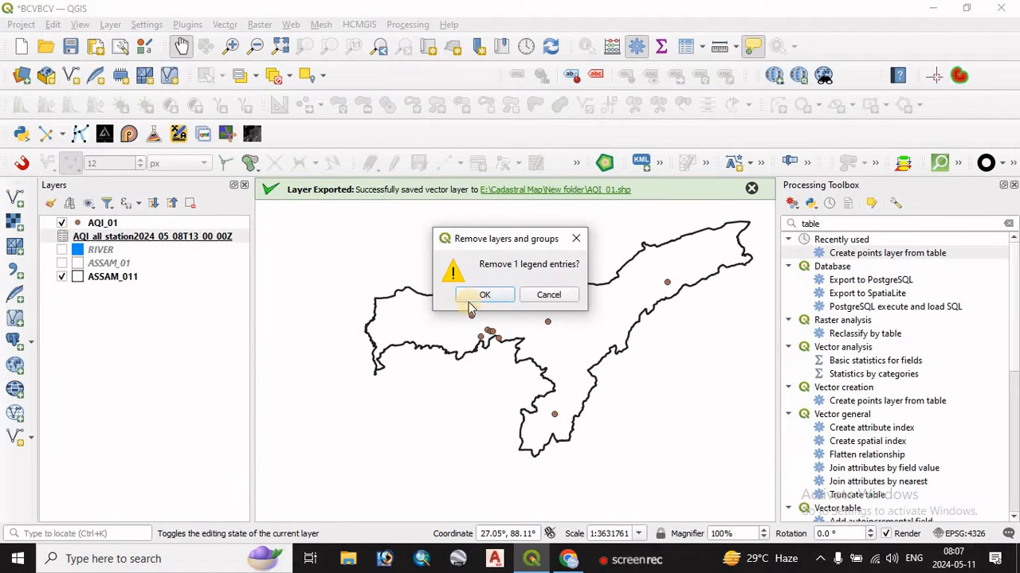
click(478, 296)
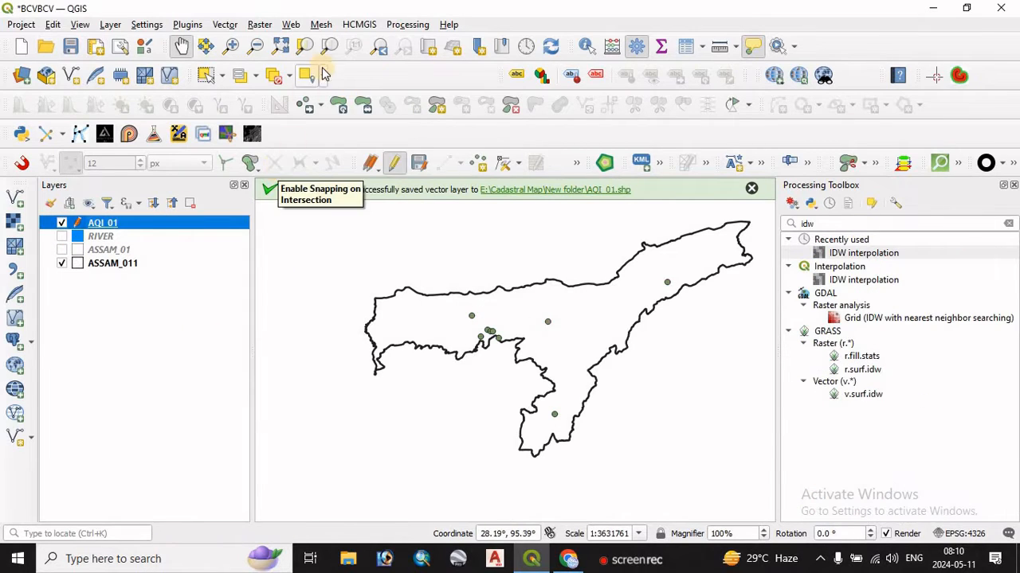
- Reopen the Processing Toolbox and launch the IDW interpolation tool, placing its dialog clear of the layer list
click(411, 25)
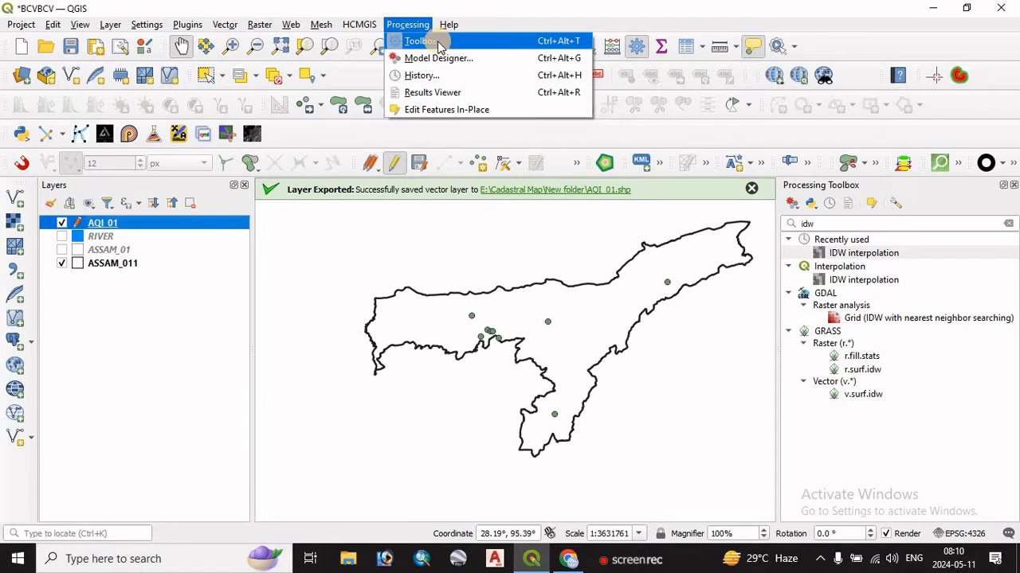
click(437, 41)
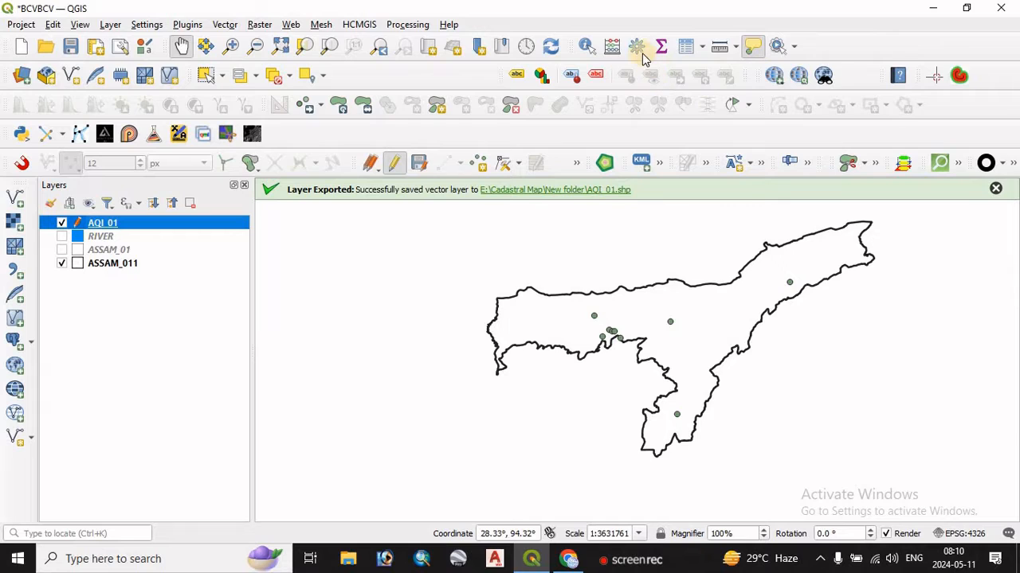
click(637, 48)
click(752, 231)
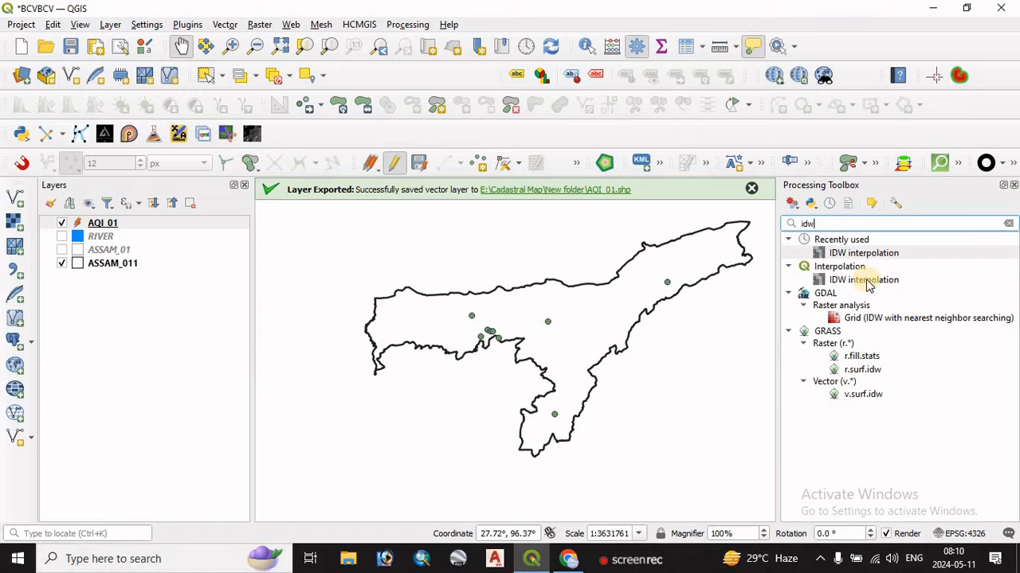
double_click(857, 282)
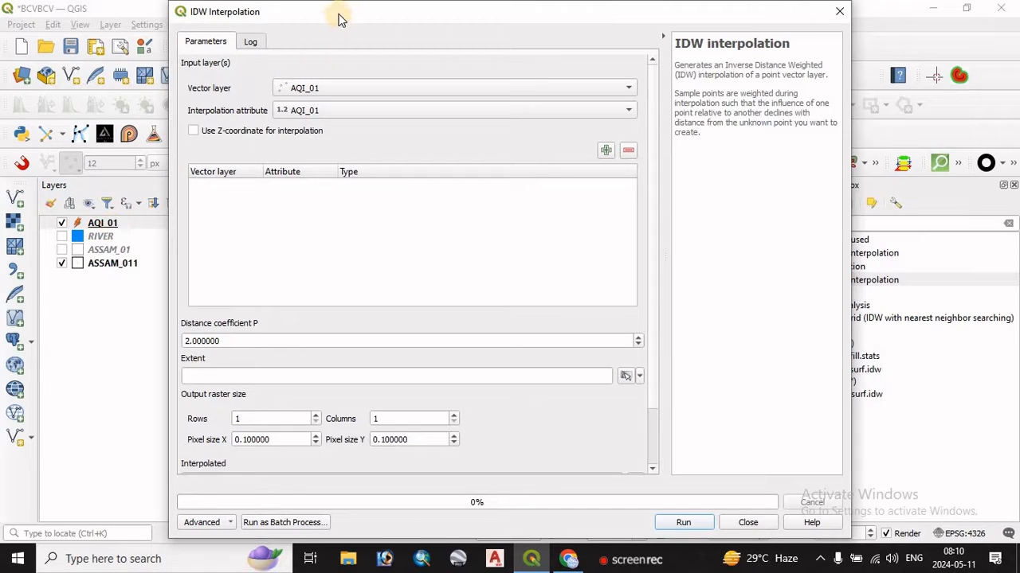
drag(339, 17, 549, 295)
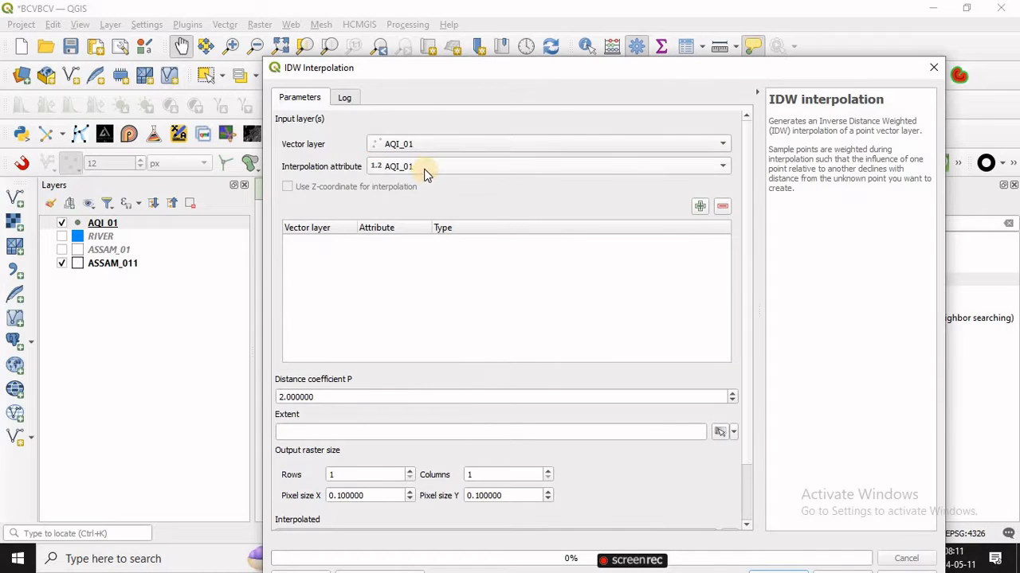
- Choose AQI_01 as the interpolation attribute for the AQI_01 vector layer
click(426, 174)
click(424, 171)
click(425, 170)
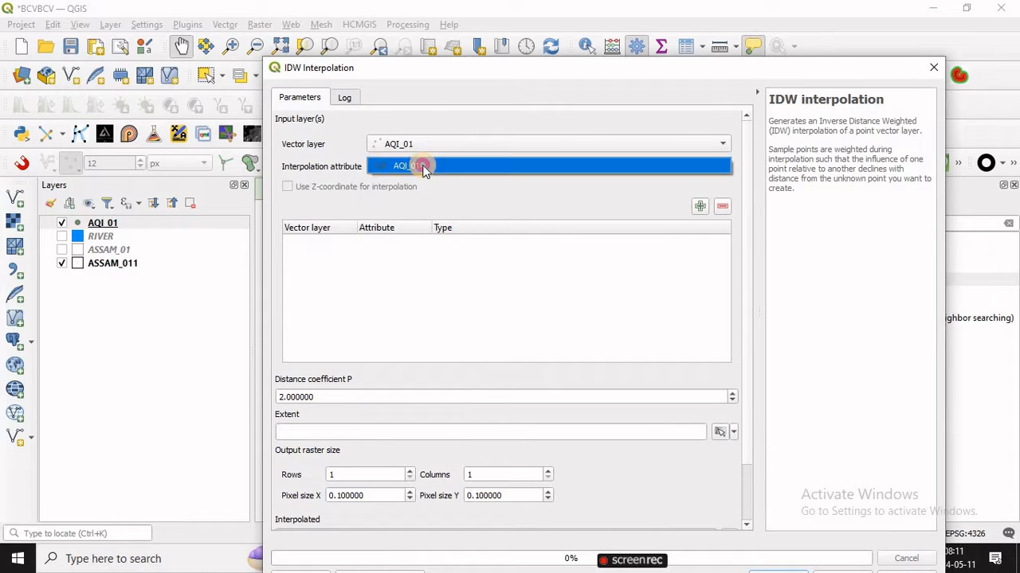
click(422, 167)
click(400, 172)
- Review the AQI_01 layer's attribute table and add its AQI_01 attribute to the interpolation inputs as points
right_click(102, 227)
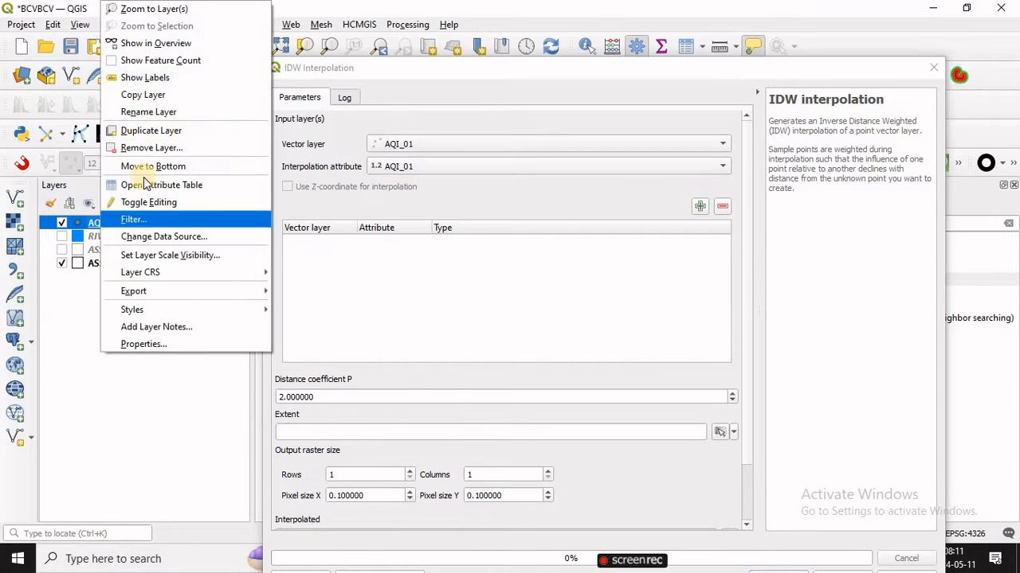
click(134, 183)
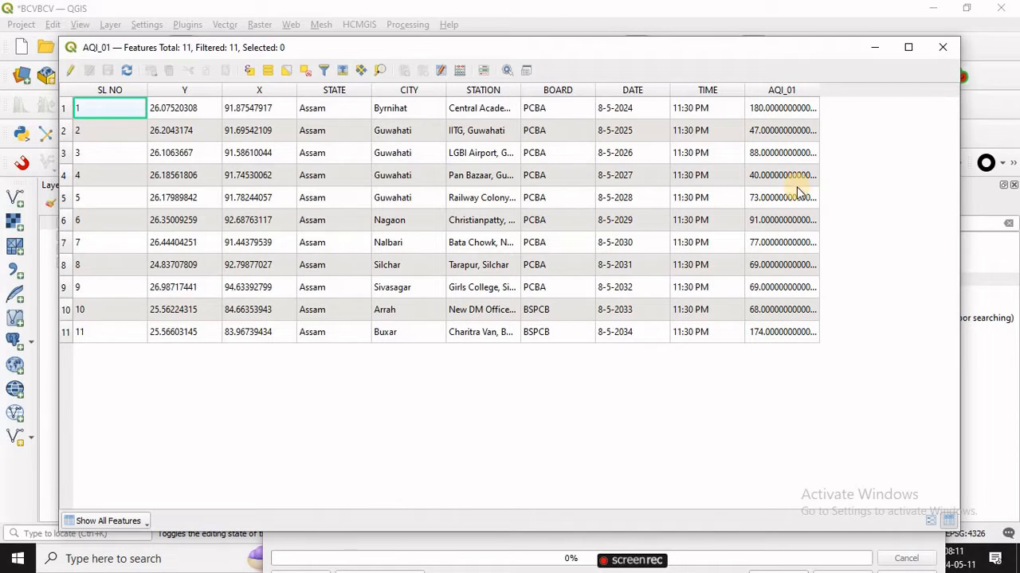
click(937, 49)
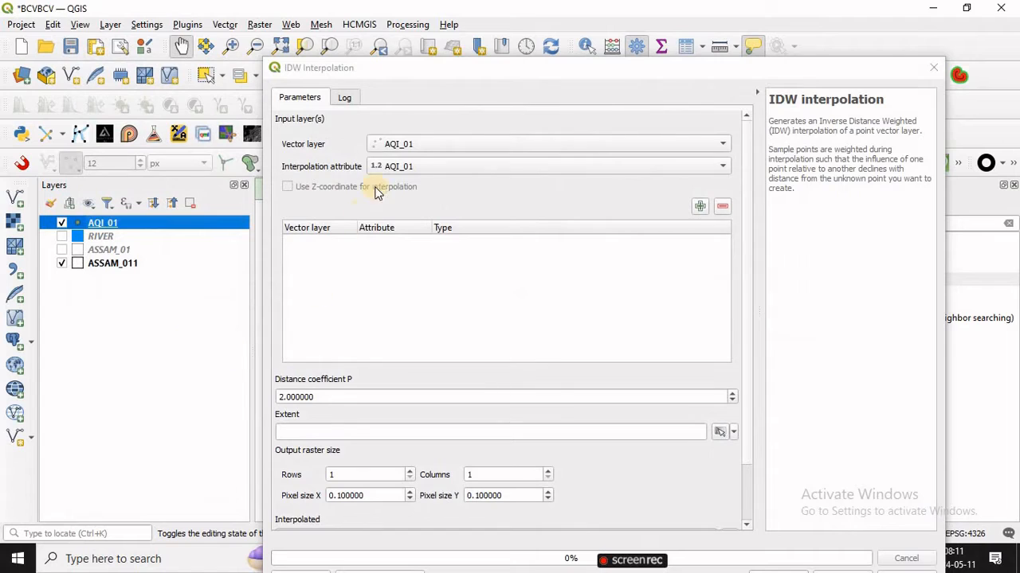
click(704, 207)
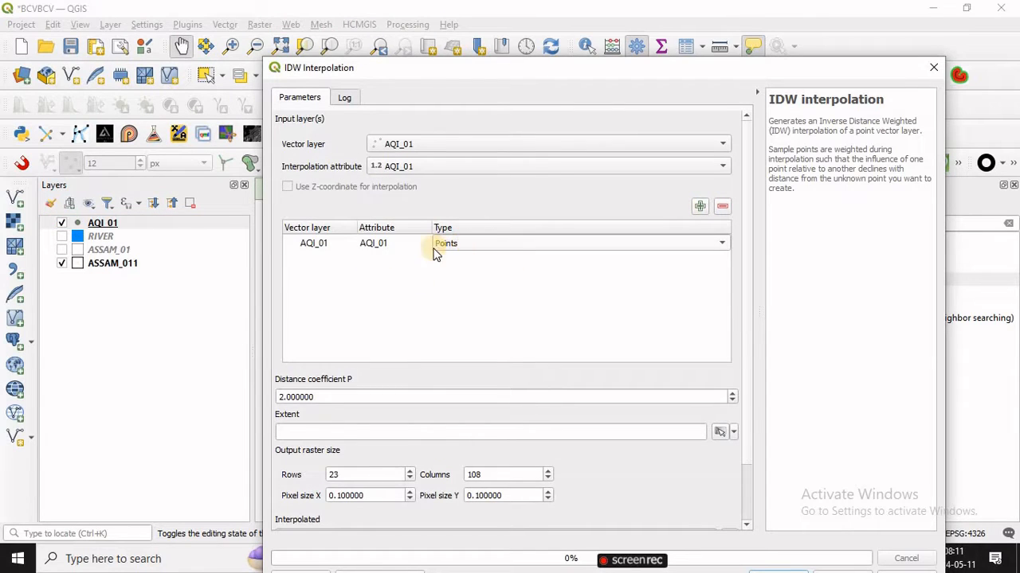
- Calculate the interpolation extent from the ASSAM_011 layer and set the output pixel size to 0.01 in X and Y
drag(750, 306, 680, 391)
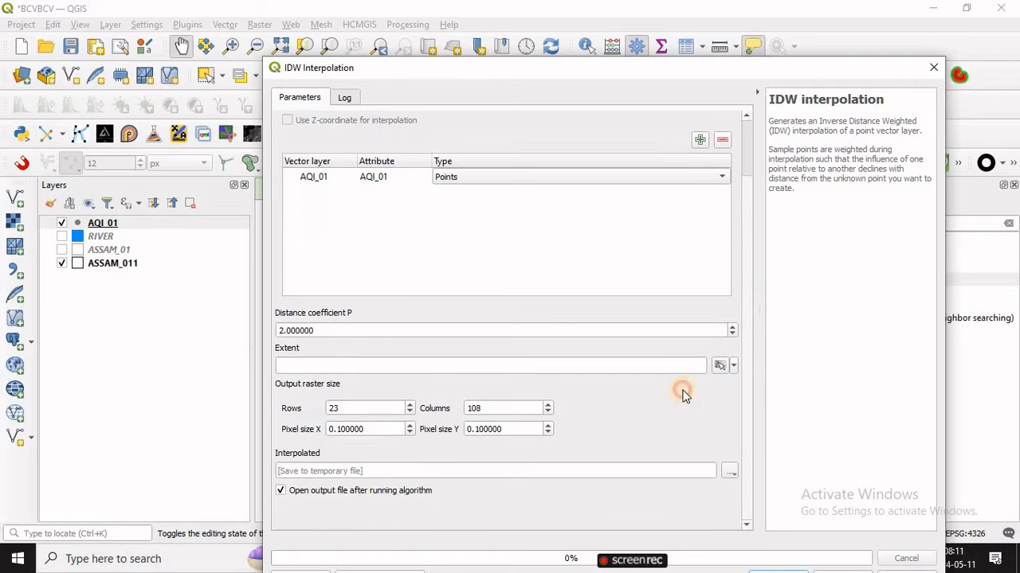
click(734, 364)
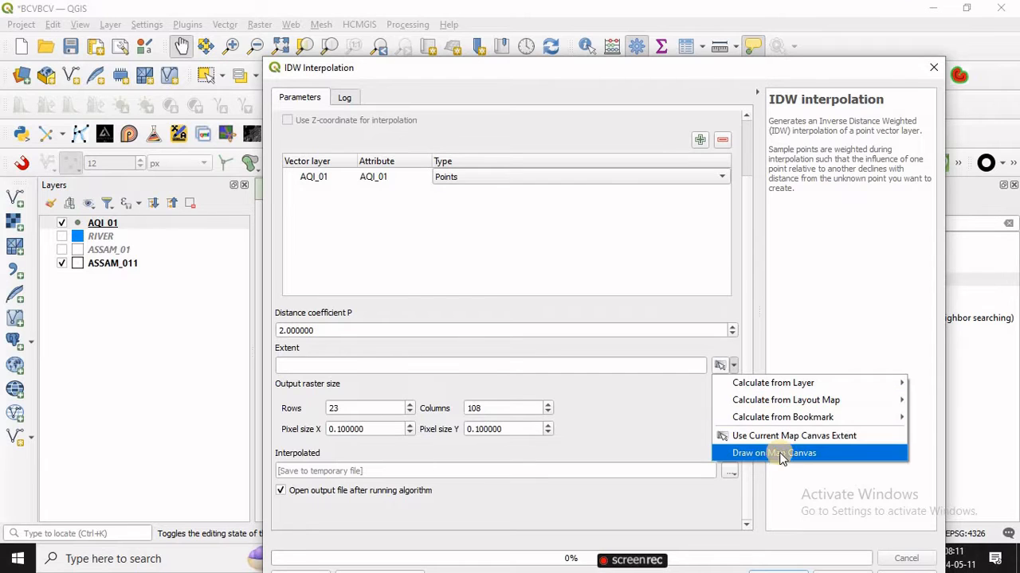
mouse_move(775, 385)
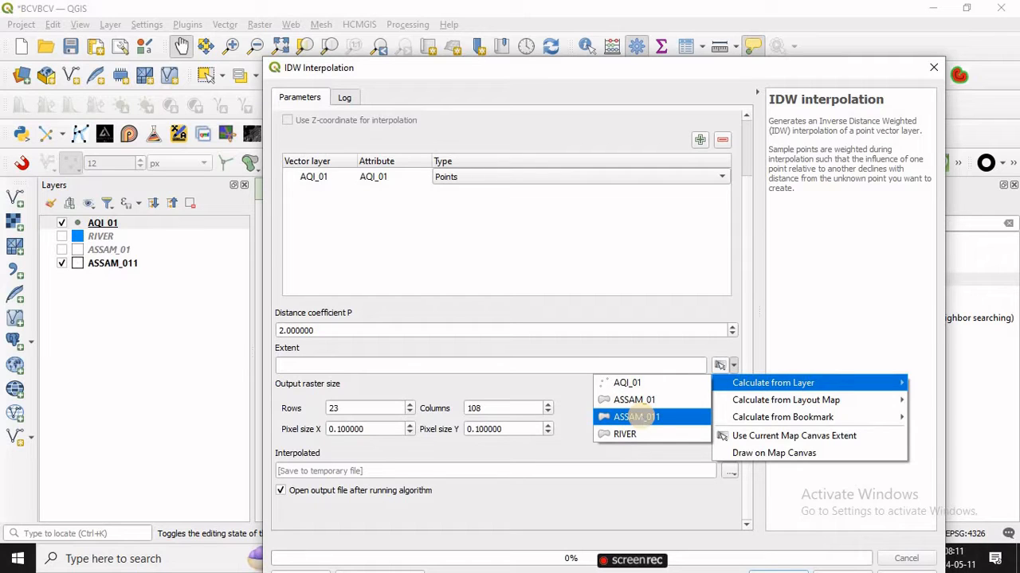
click(641, 416)
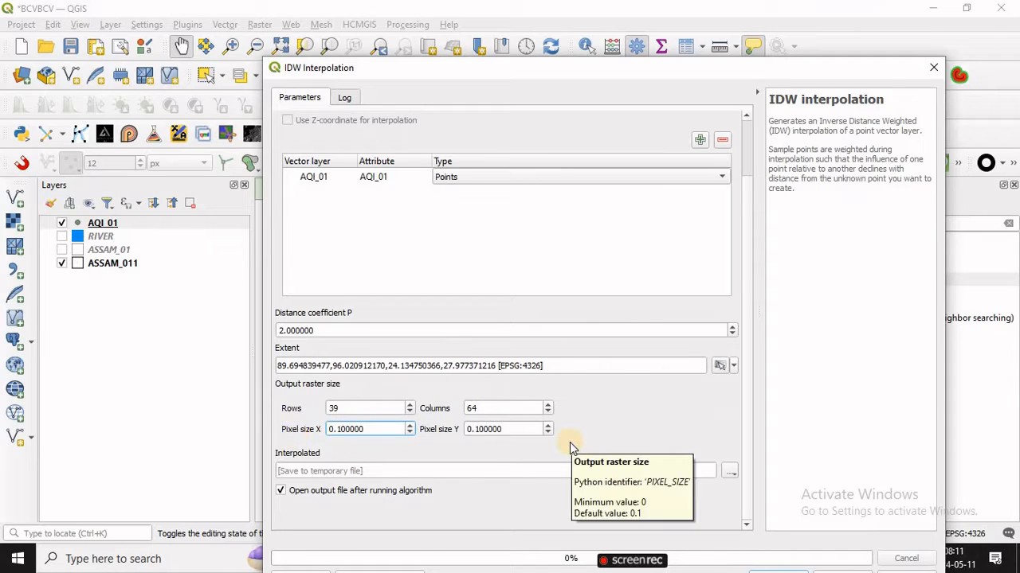
text(1)
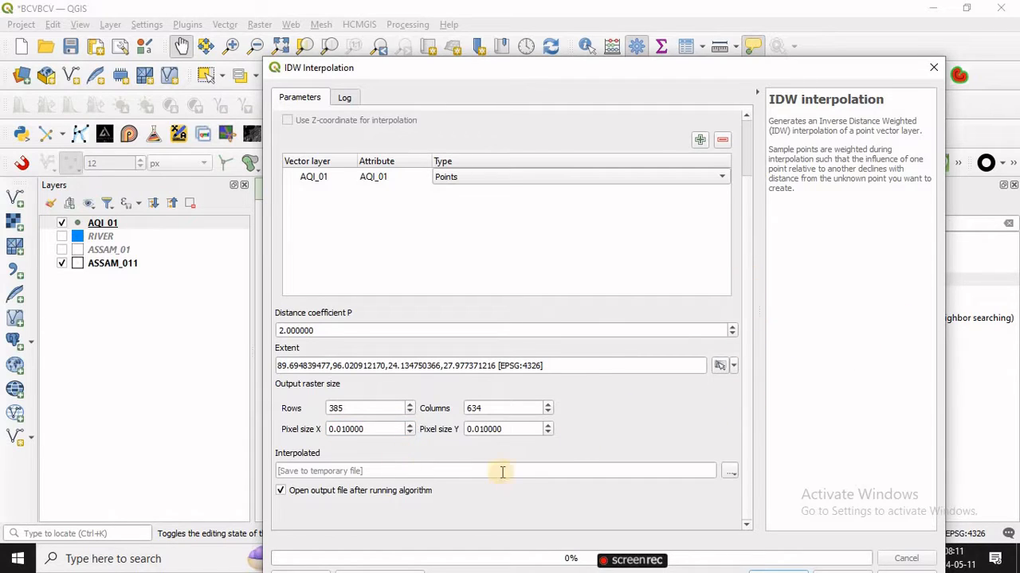
- Run the IDW interpolation with its output saved as the VRT file ssss in the vectors folder
click(733, 473)
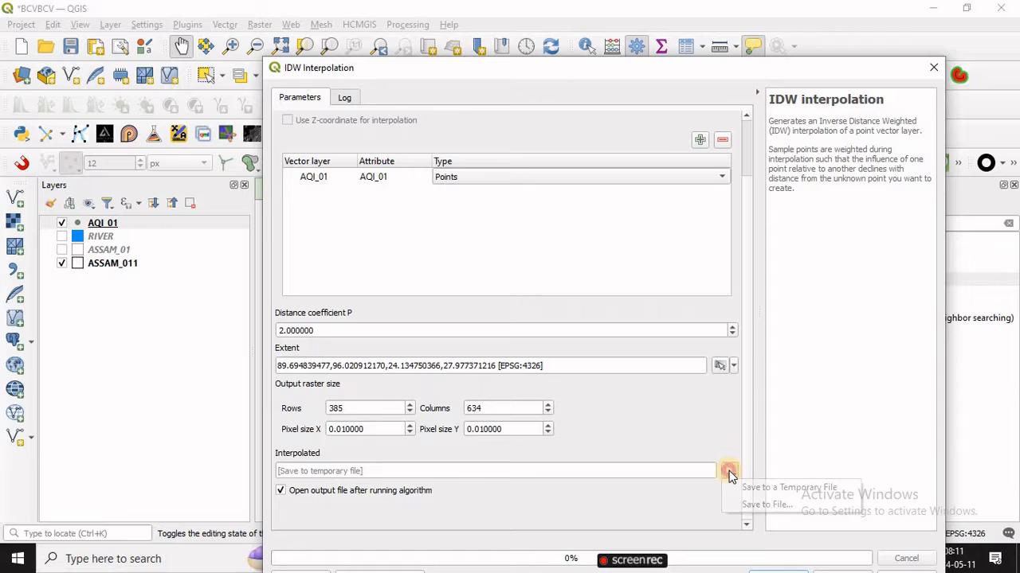
click(762, 501)
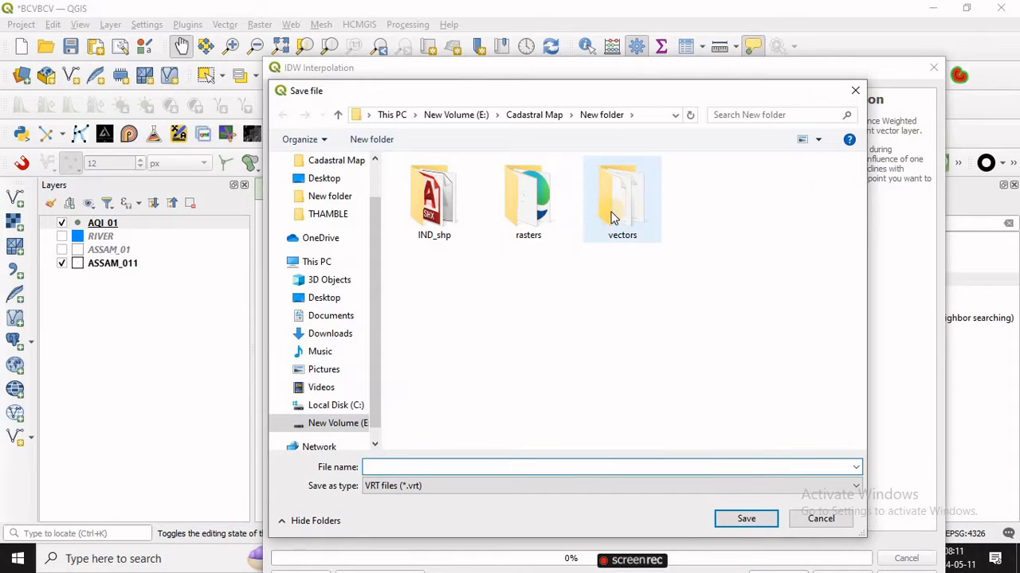
click(613, 214)
double_click(613, 214)
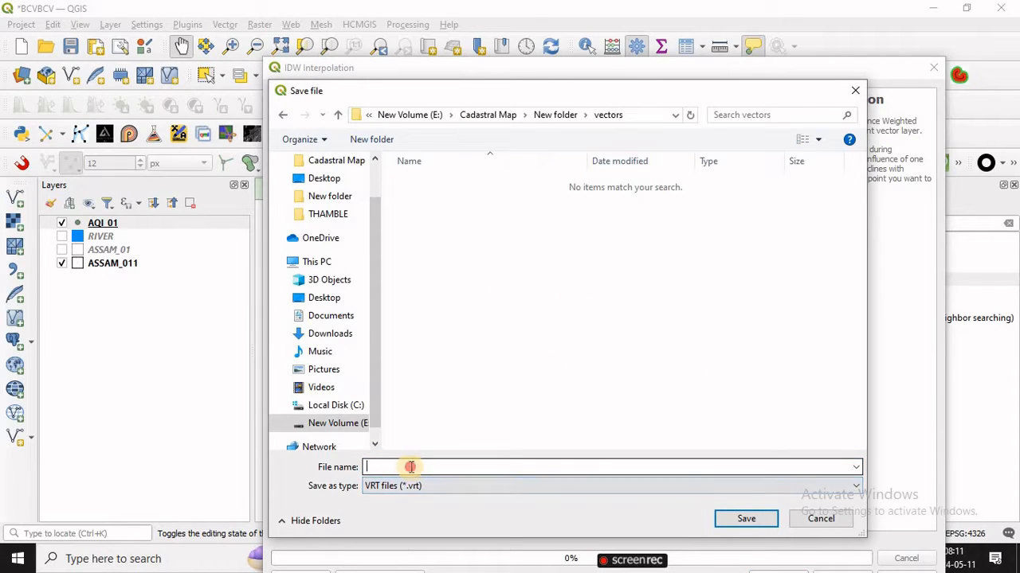
click(411, 467)
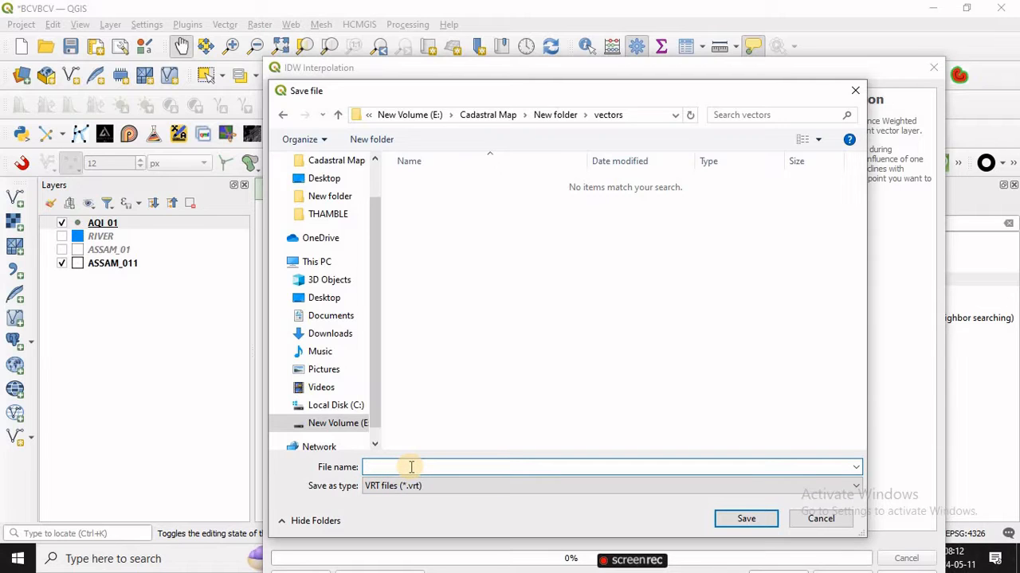
text(ssss)
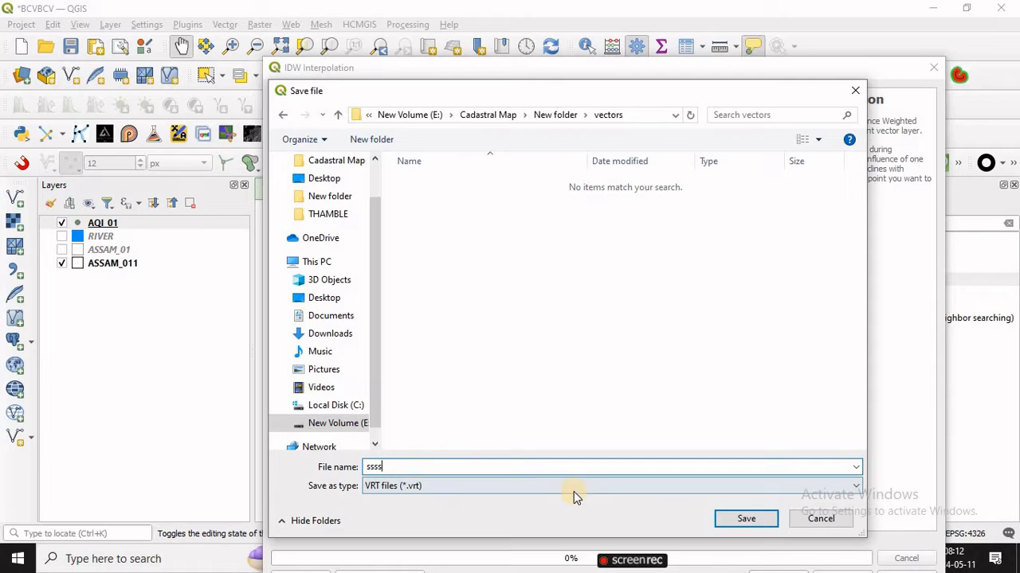
click(741, 519)
drag(792, 66, 761, 11)
click(752, 523)
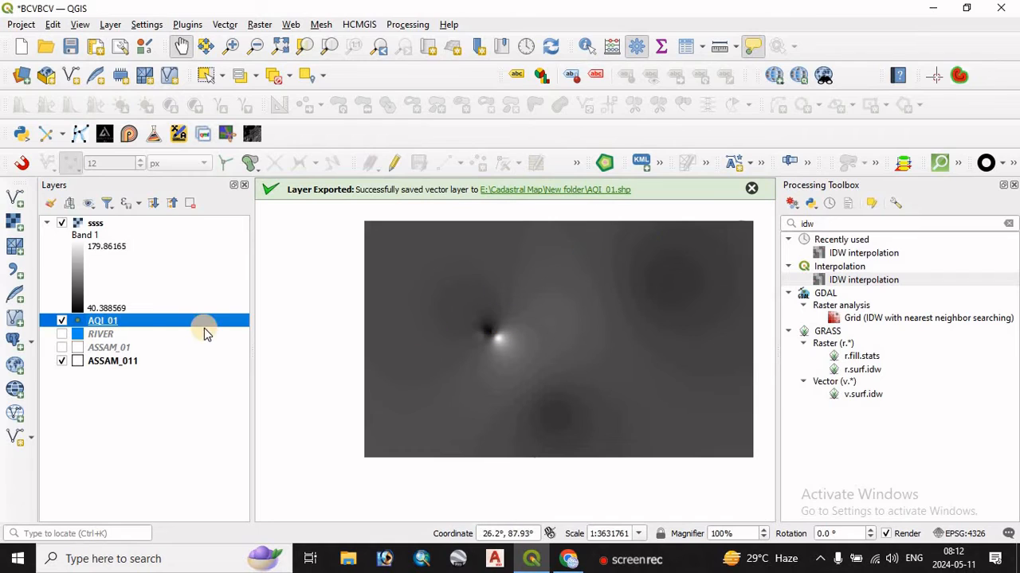
- Hide the AQI_01 points and move the ASSAM_011 boundary layer above the ssss raster
click(62, 321)
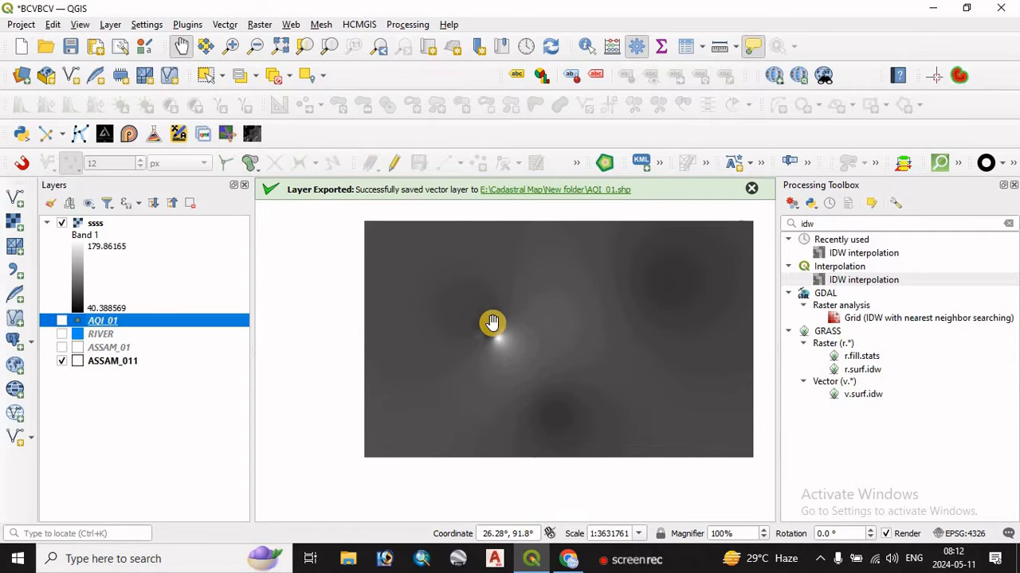
drag(489, 324, 540, 340)
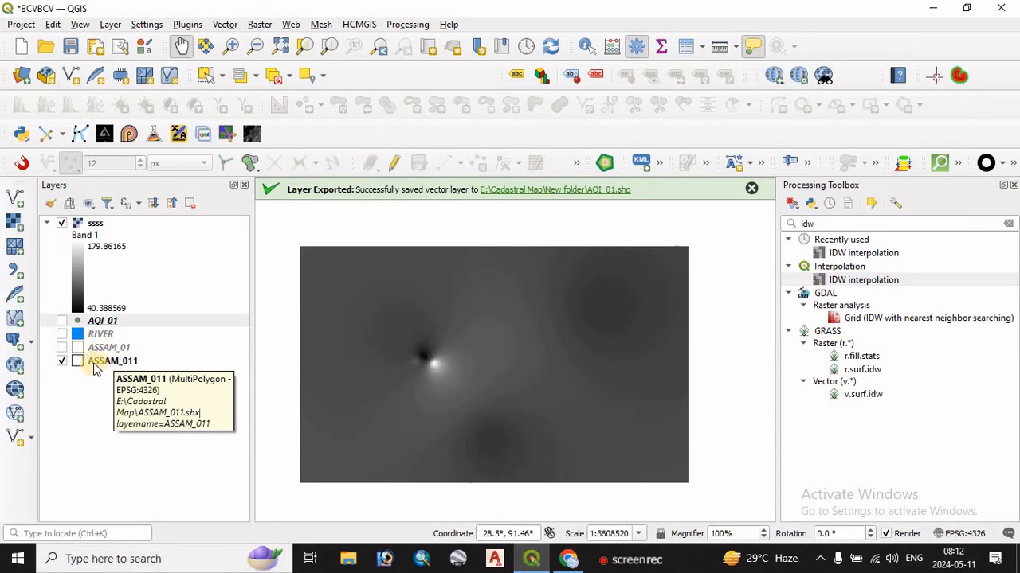
mouse_move(94, 364)
mouse_down()
mouse_move(86, 185)
mouse_move(80, 221)
mouse_up()
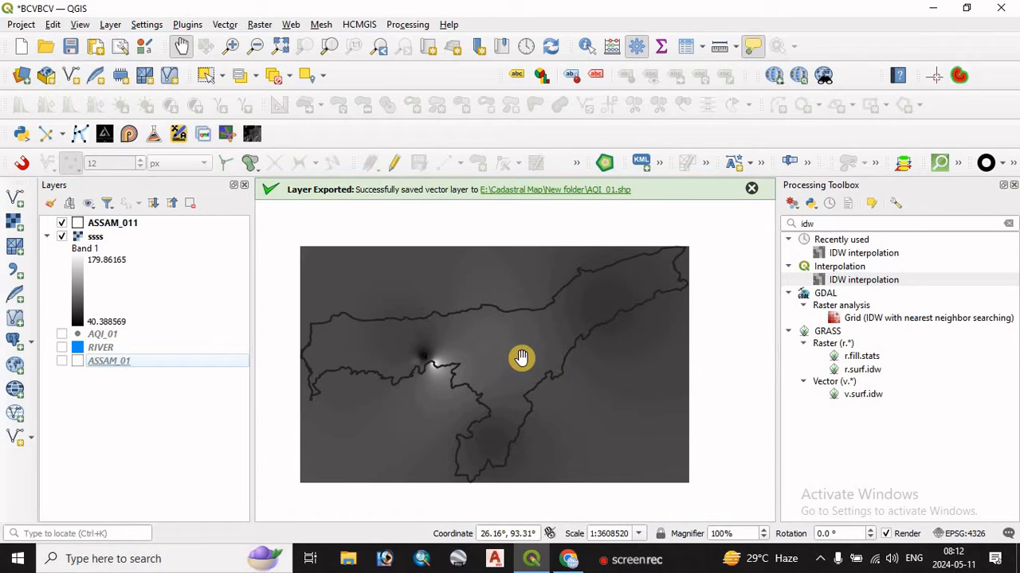
- Start Clip Raster by Mask Layer with ssss as the input raster and ASSAM_011 as the mask layer
click(255, 26)
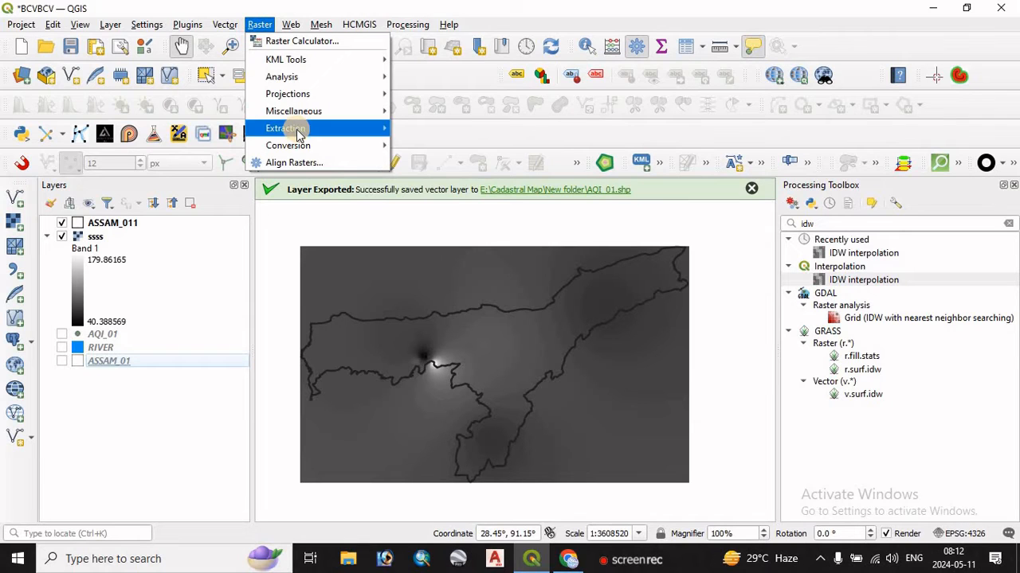
mouse_move(297, 129)
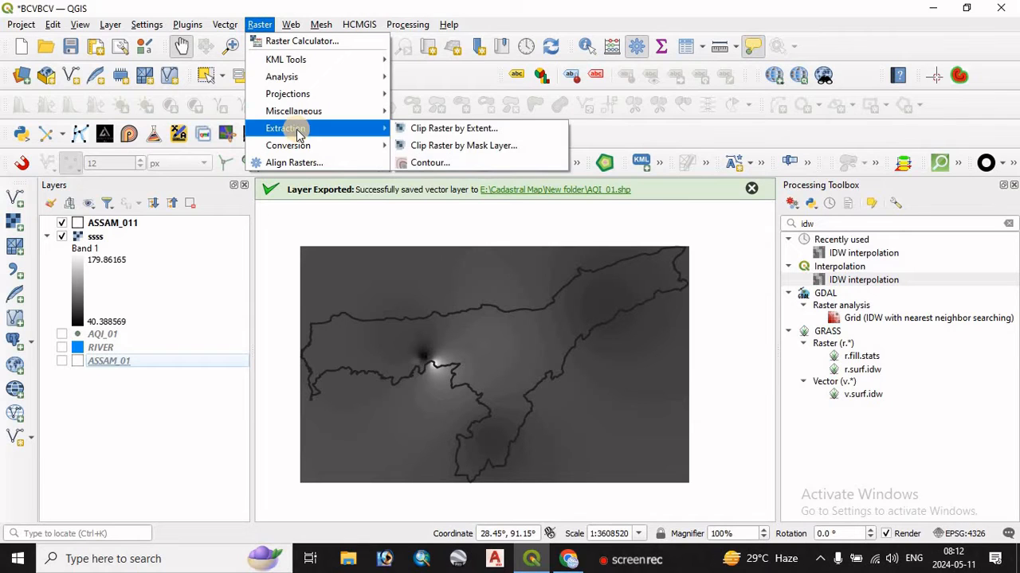
click(482, 152)
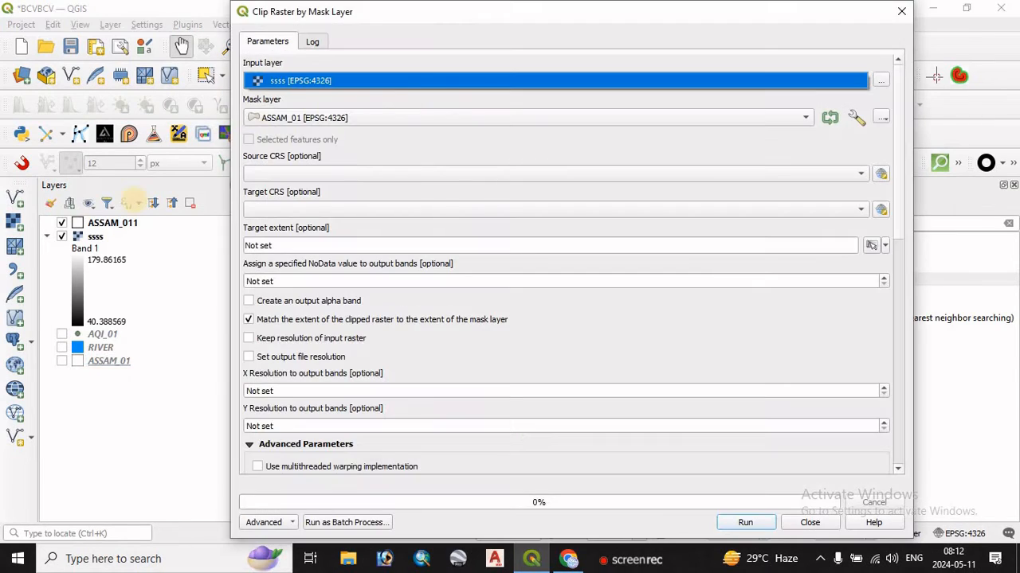
click(314, 80)
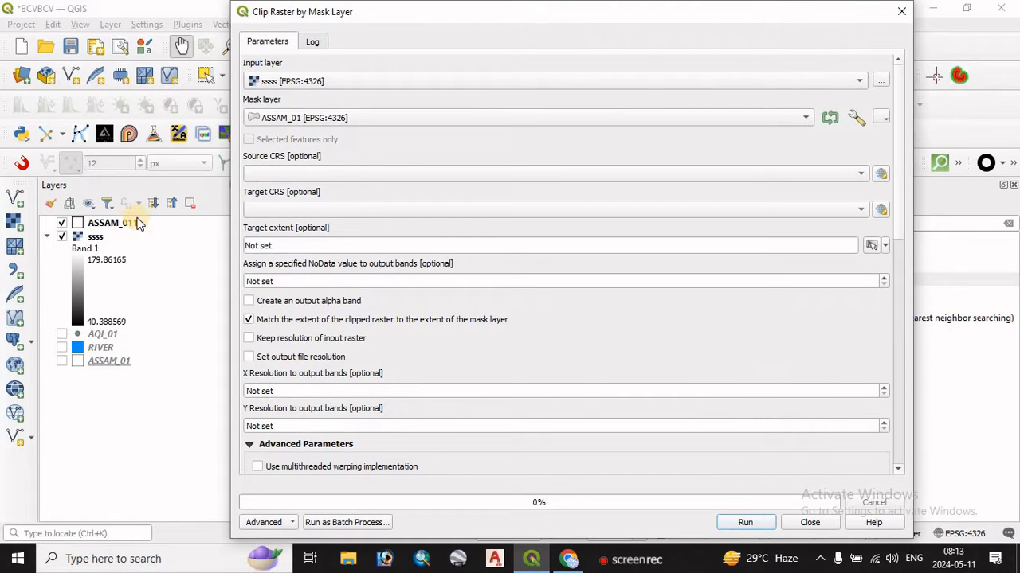
drag(137, 223, 312, 126)
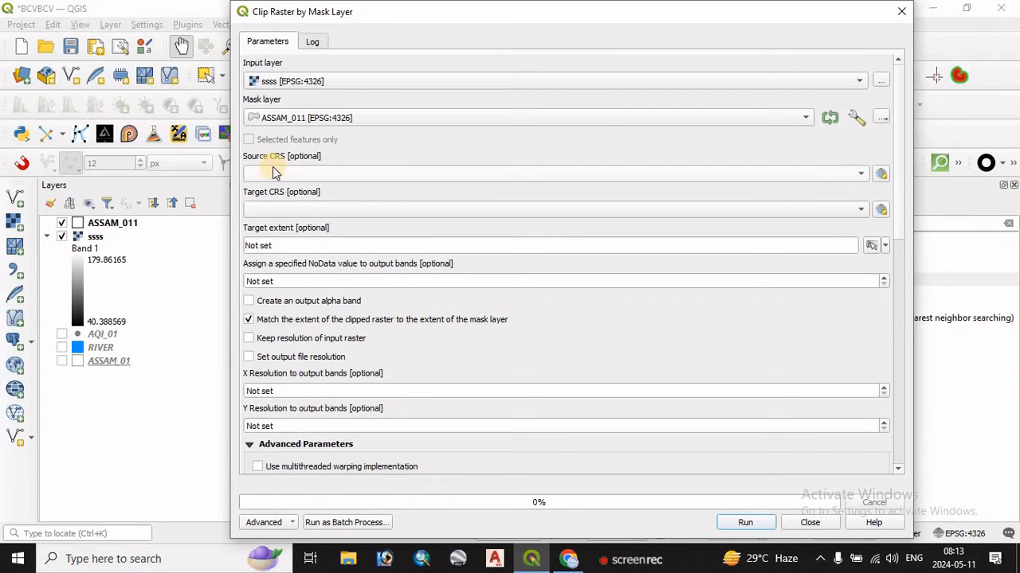
- Set both the source and target CRS of the clip to the project CRS, EPSG:4326 - WGS 84
click(857, 172)
click(377, 191)
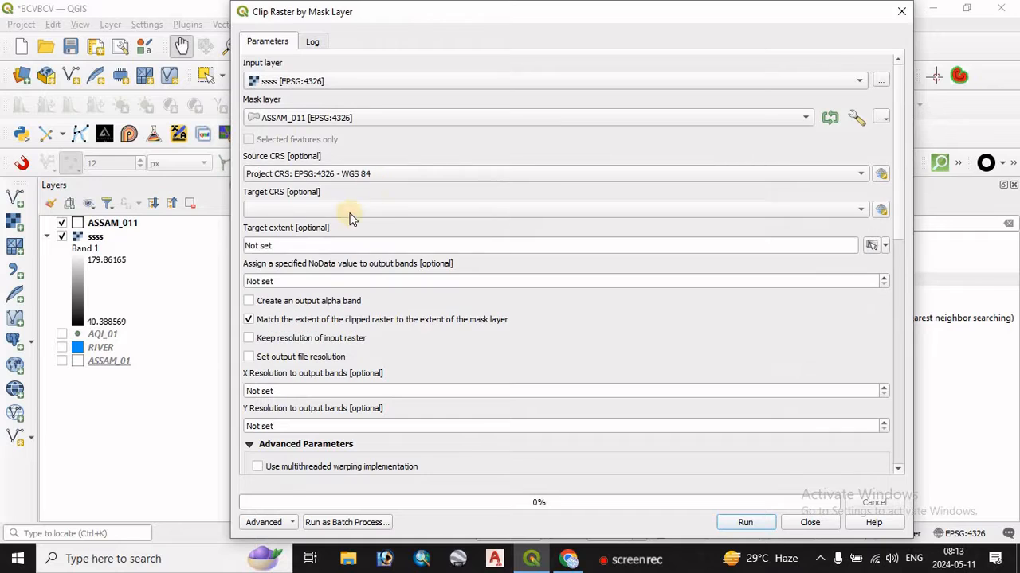
click(336, 214)
click(358, 225)
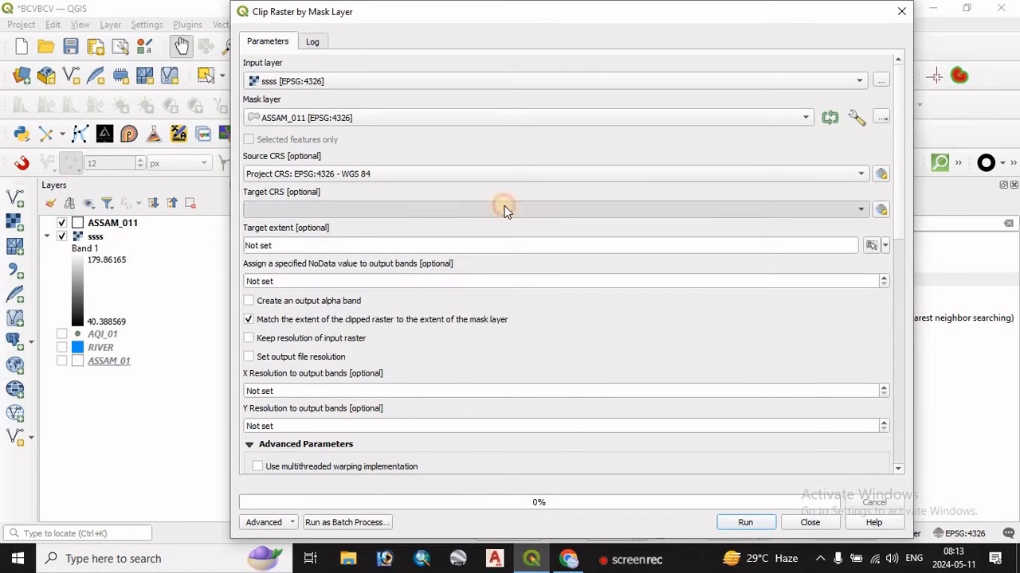
- Run the clip with its output saved as AQI.vrt in the vectors folder, and hide the ssss raster
scroll(369, 237, down, 10)
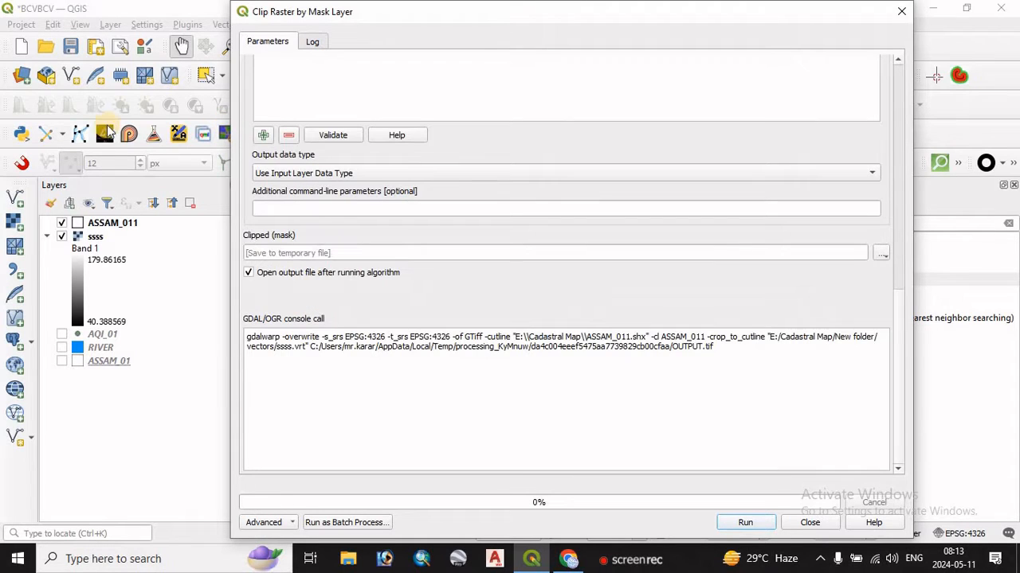
click(881, 254)
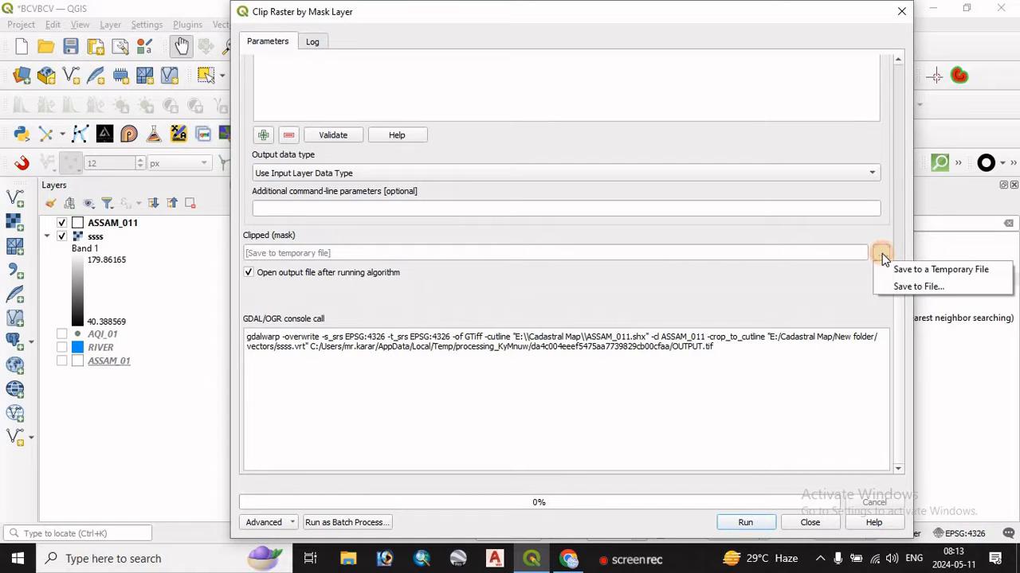
click(912, 289)
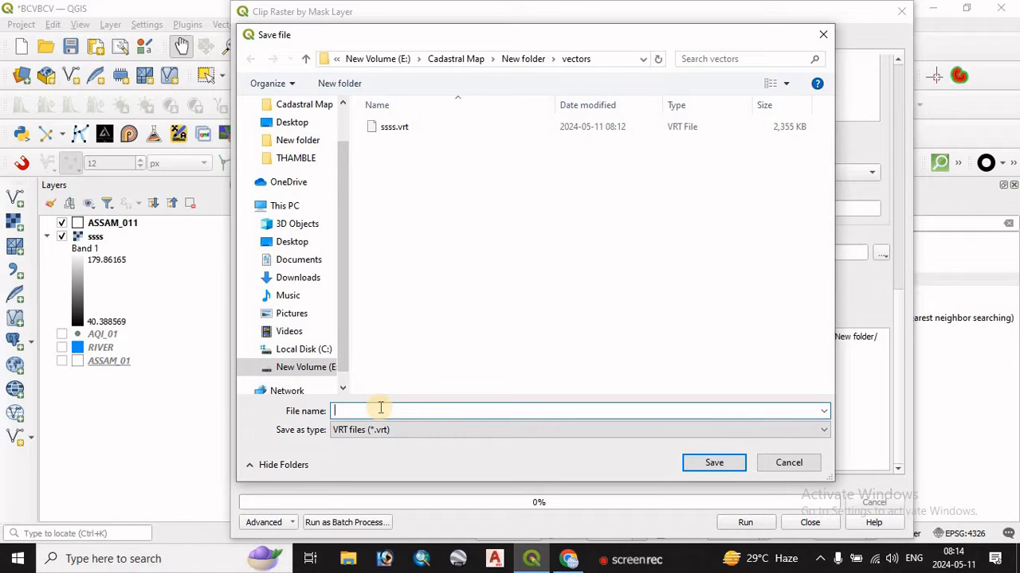
text(A)
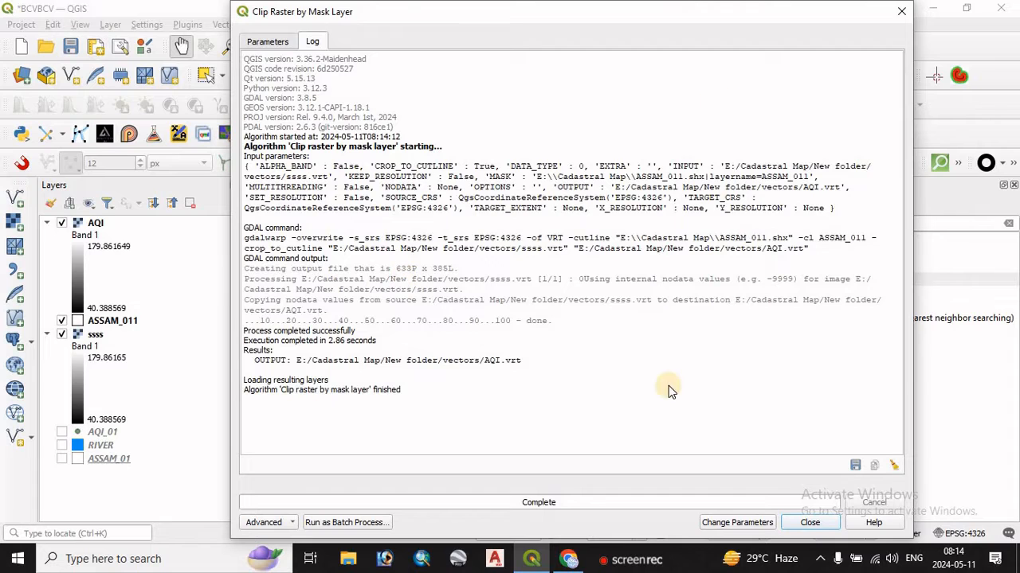
click(810, 522)
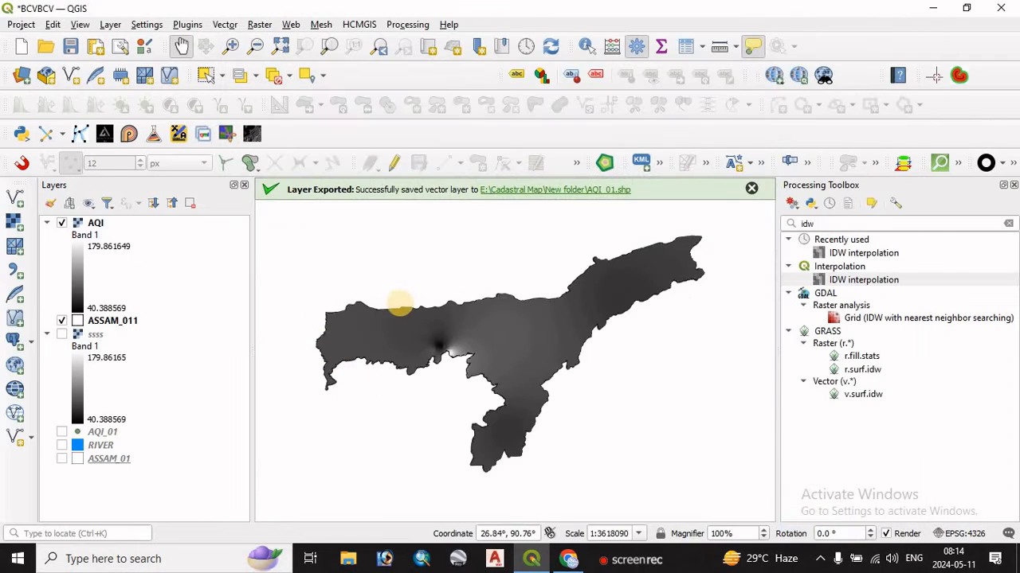
- Place the ASSAM_011 boundary above the AQI raster, and show the AQI_01 points above both layers
click(111, 320)
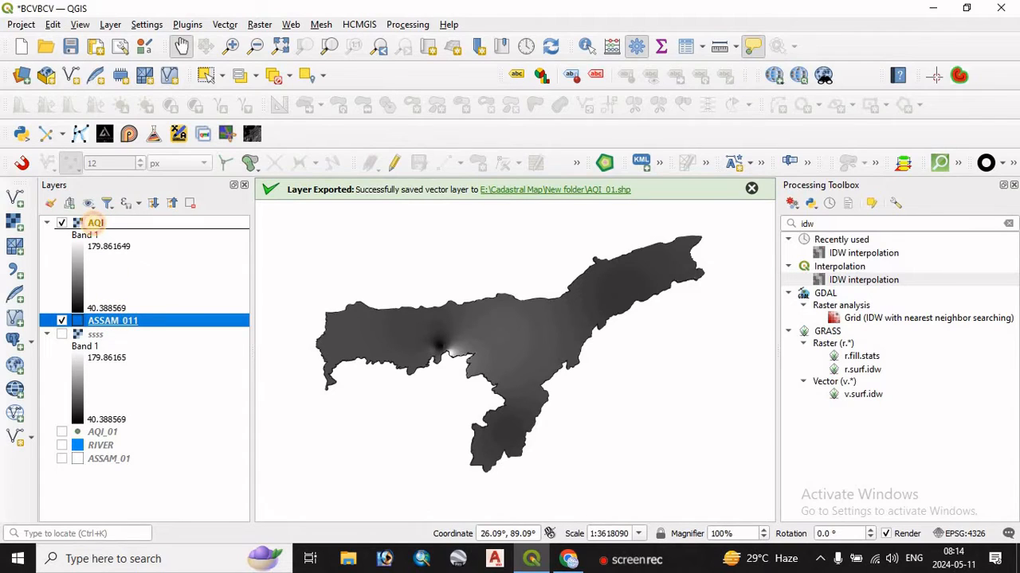
click(94, 225)
drag(94, 225, 94, 338)
click(62, 348)
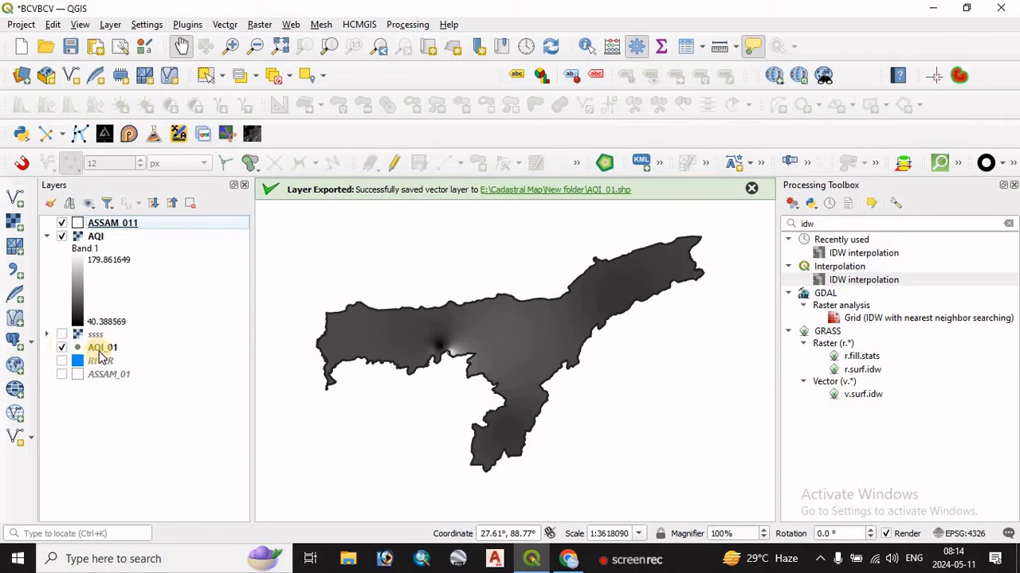
drag(99, 353, 94, 223)
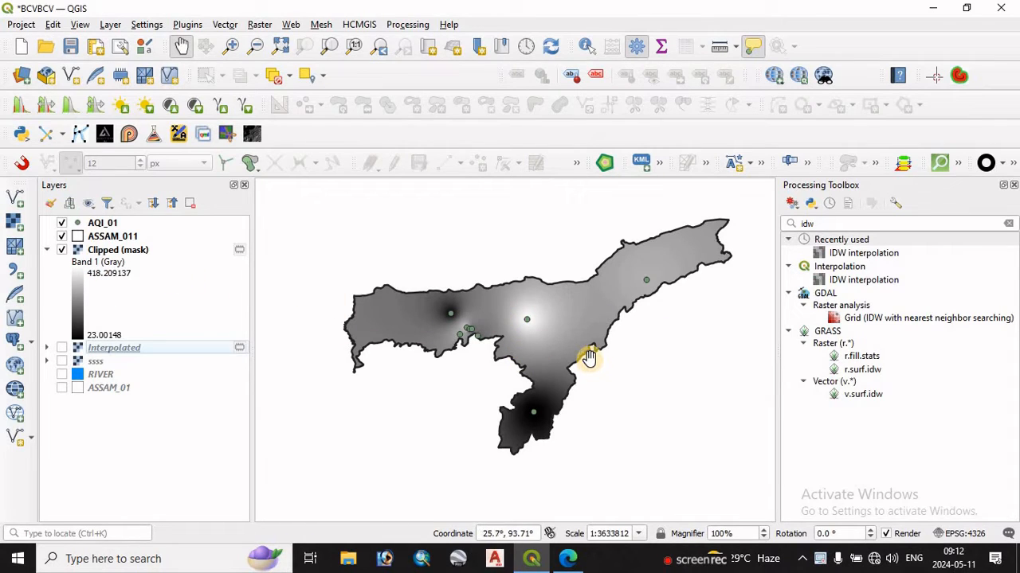
- Render the Clipped (mask) raster as Singleband pseudocolor with Discrete interpolation
right_click(102, 249)
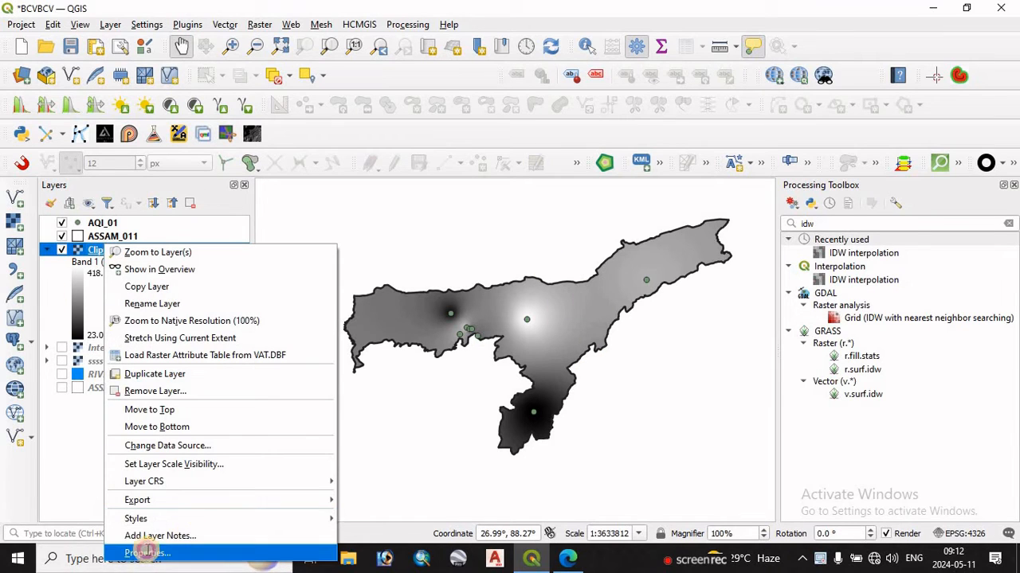
click(147, 552)
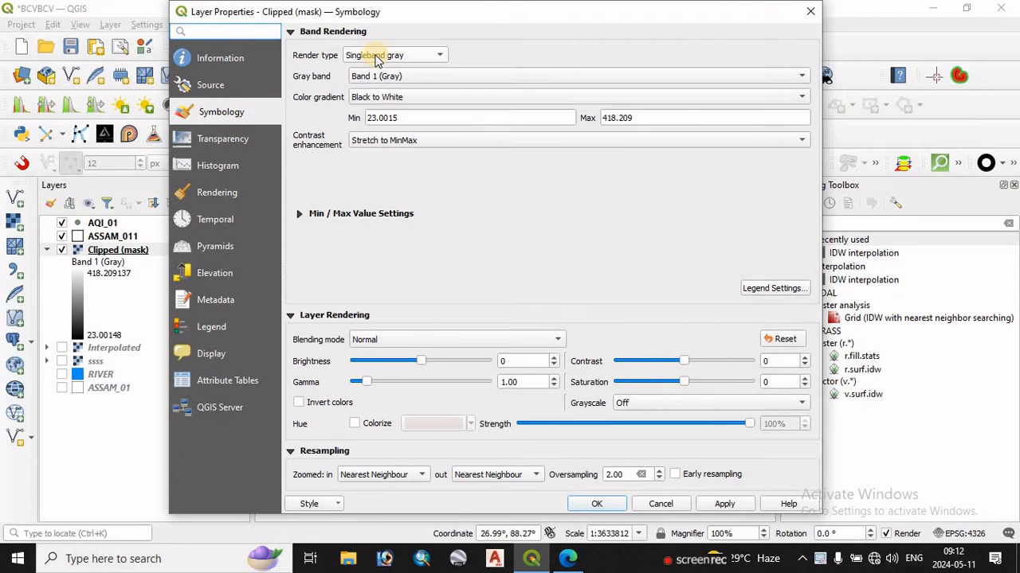
click(378, 58)
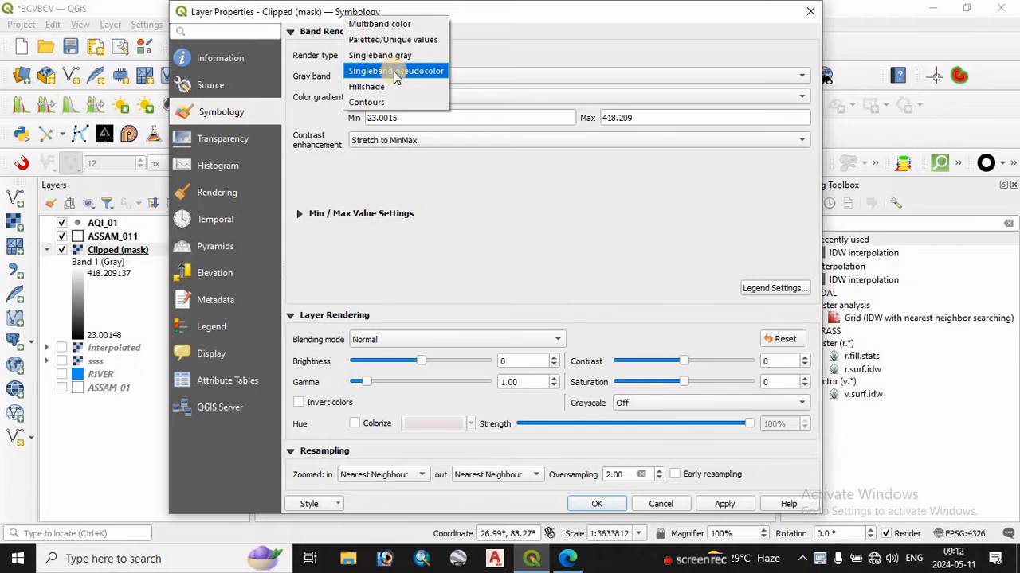
click(391, 74)
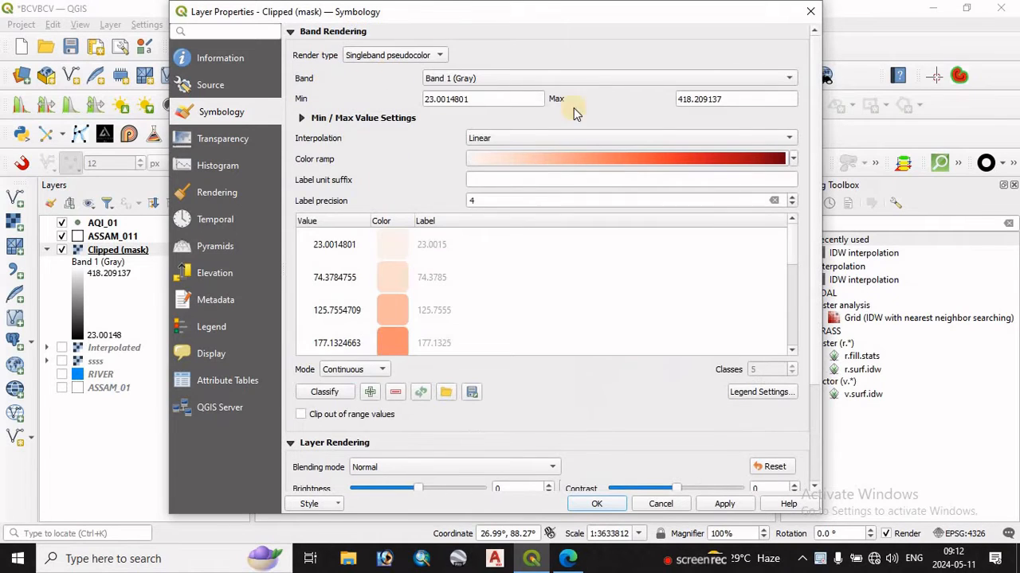
click(497, 139)
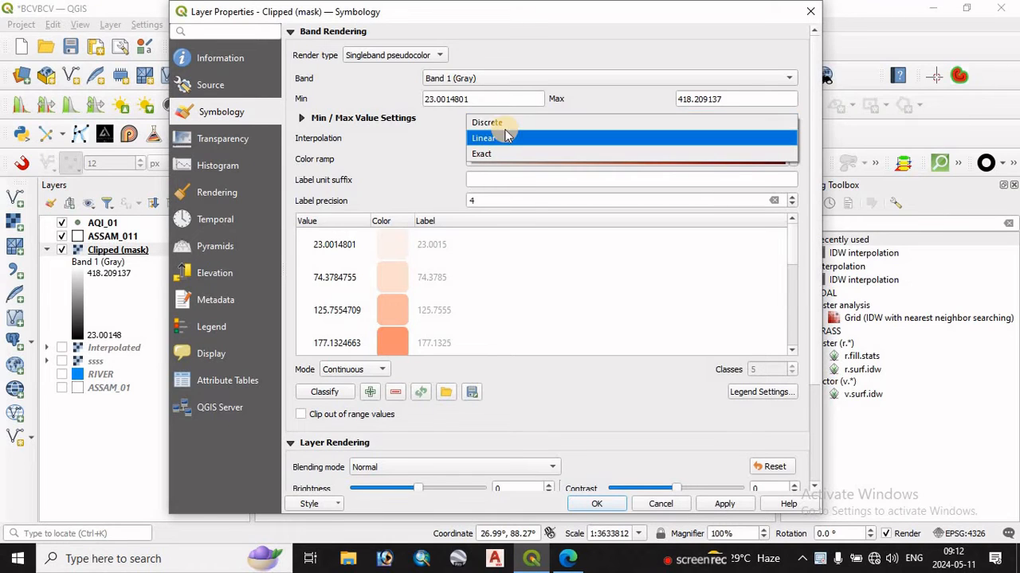
click(507, 128)
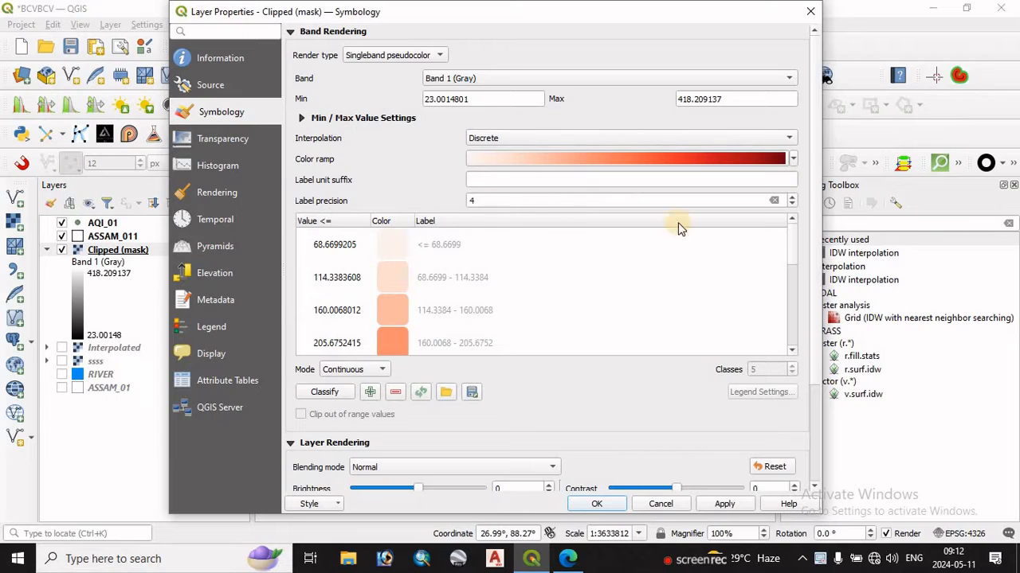
- Set the label precision of the raster's color classes to 1
click(793, 197)
click(792, 198)
click(792, 198)
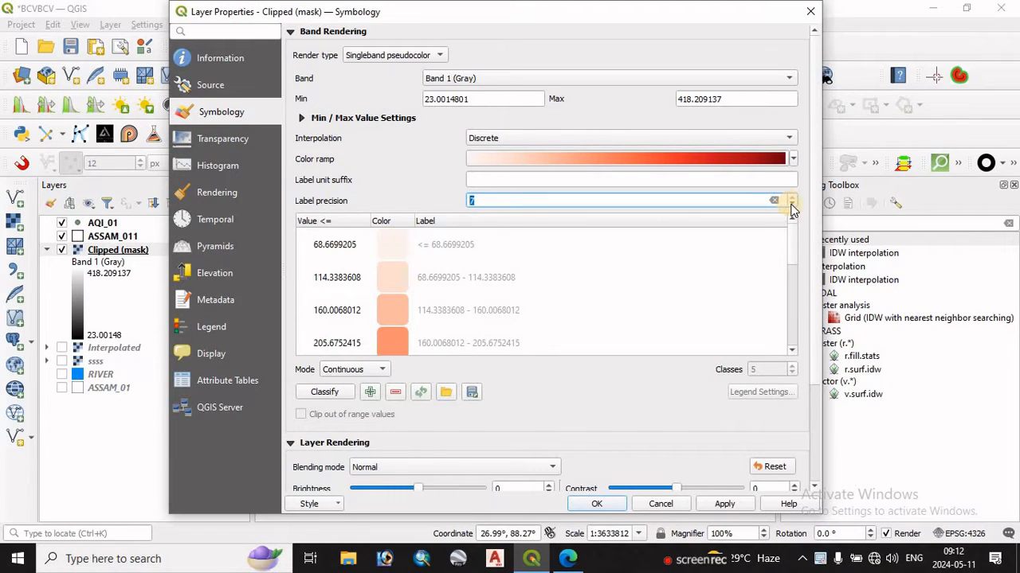
click(791, 204)
click(791, 204)
click(792, 205)
click(792, 204)
click(791, 205)
click(790, 205)
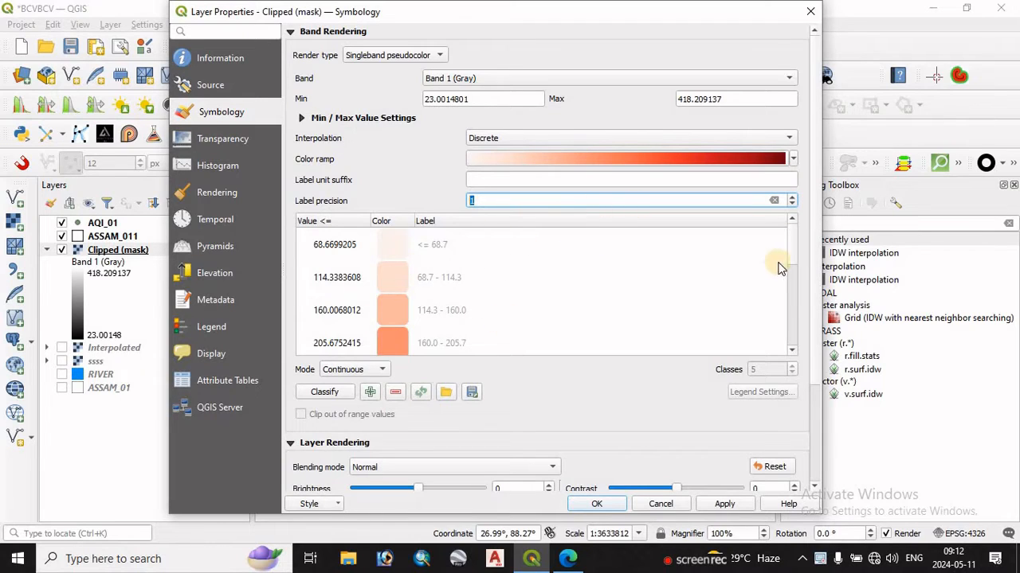
- Set the classification mode to Equal Interval with 6 classes
click(791, 251)
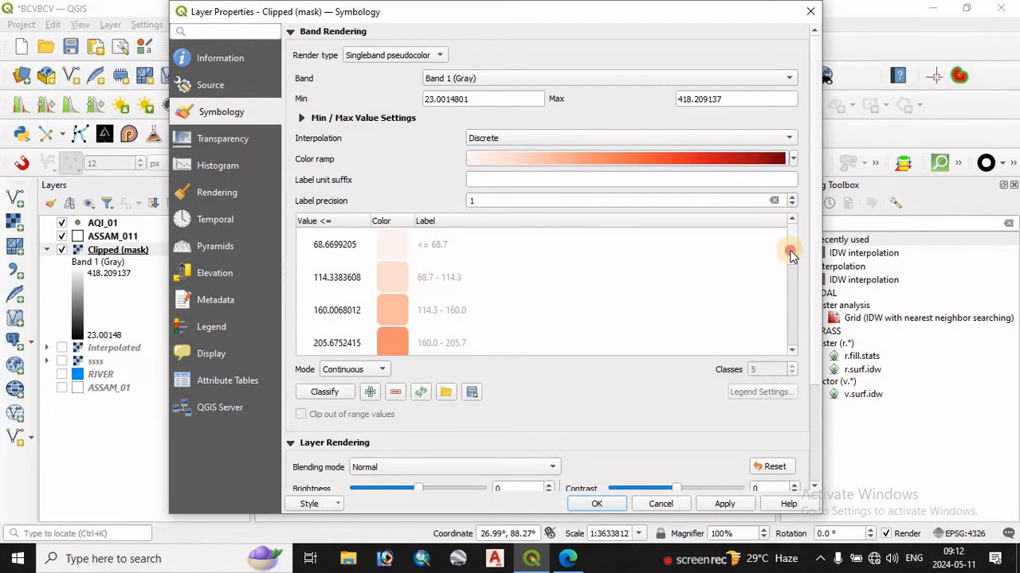
drag(791, 251, 797, 347)
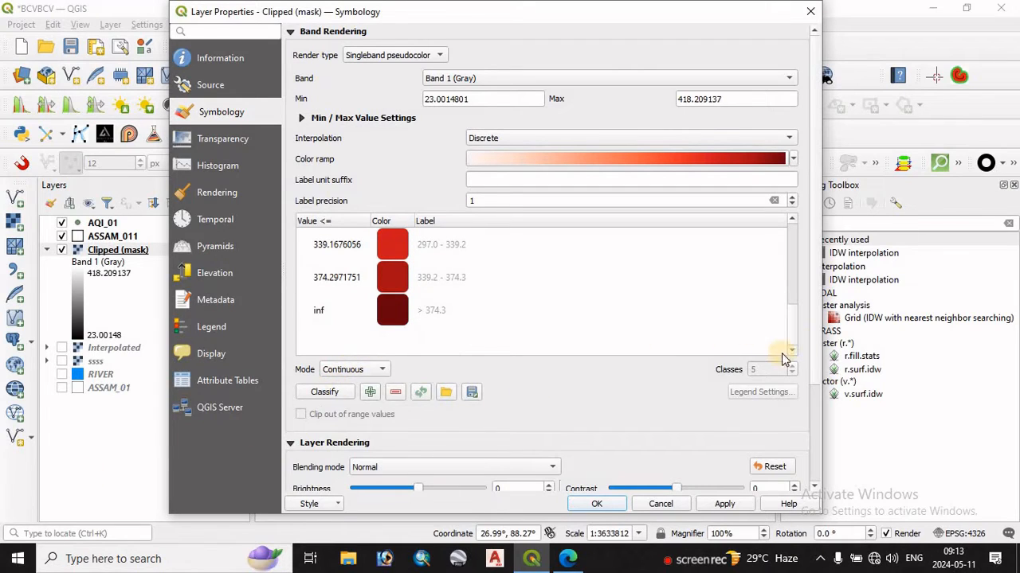
click(338, 371)
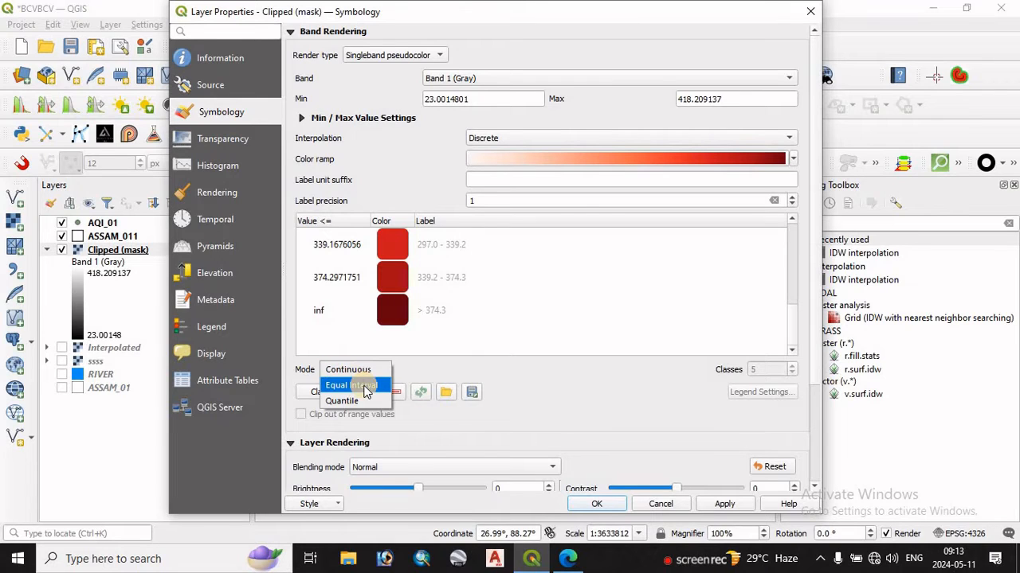
click(365, 392)
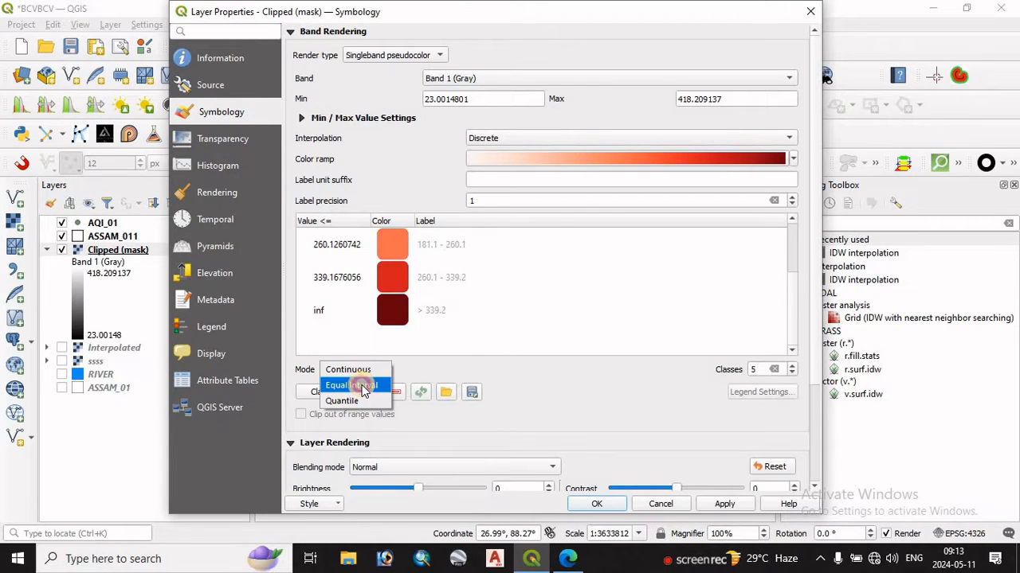
click(792, 368)
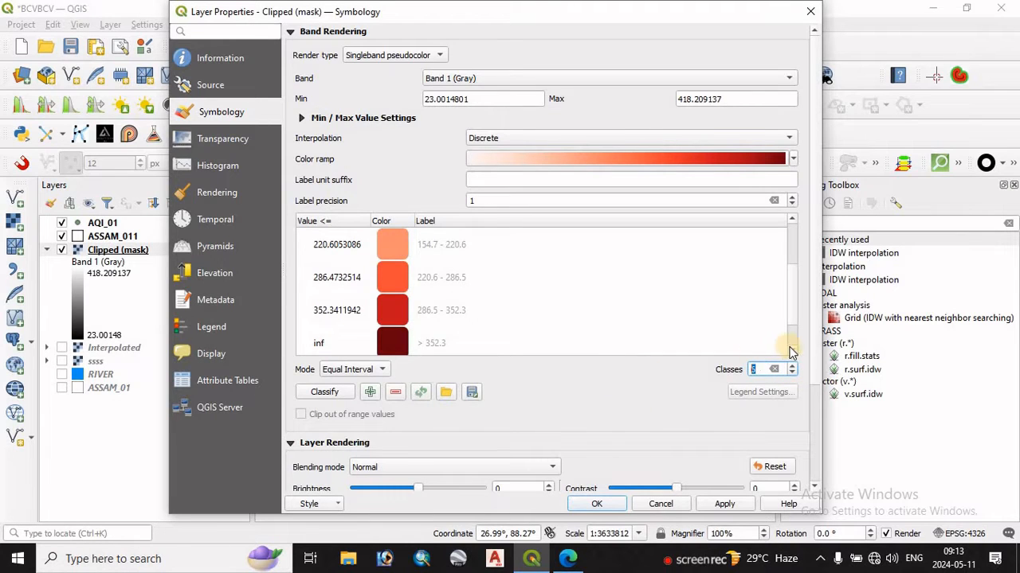
- Examine the AQI category ranges from Good to Severe in About_AQI.pdf in Edge, and return to QGIS
click(570, 563)
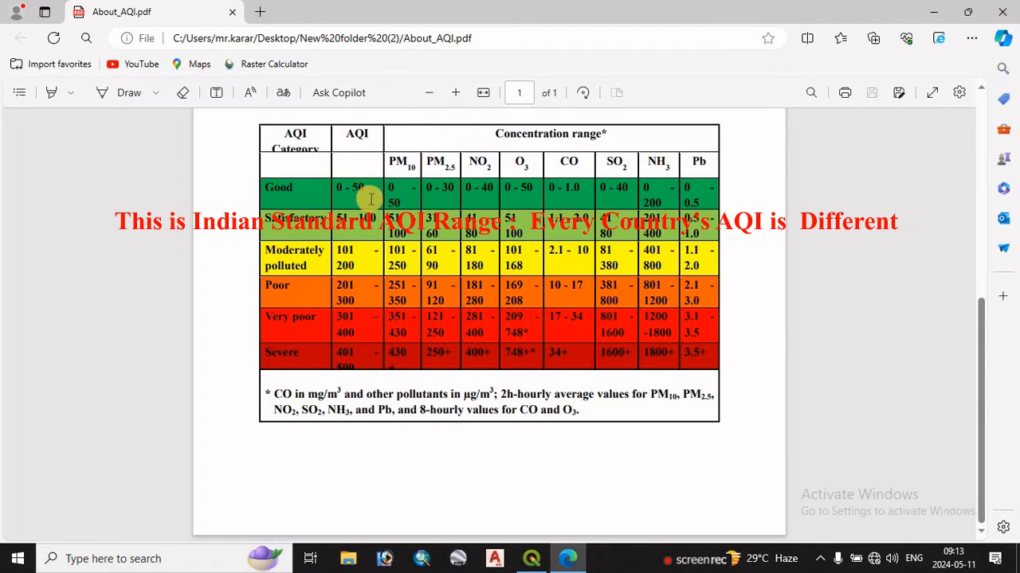
drag(366, 190, 308, 188)
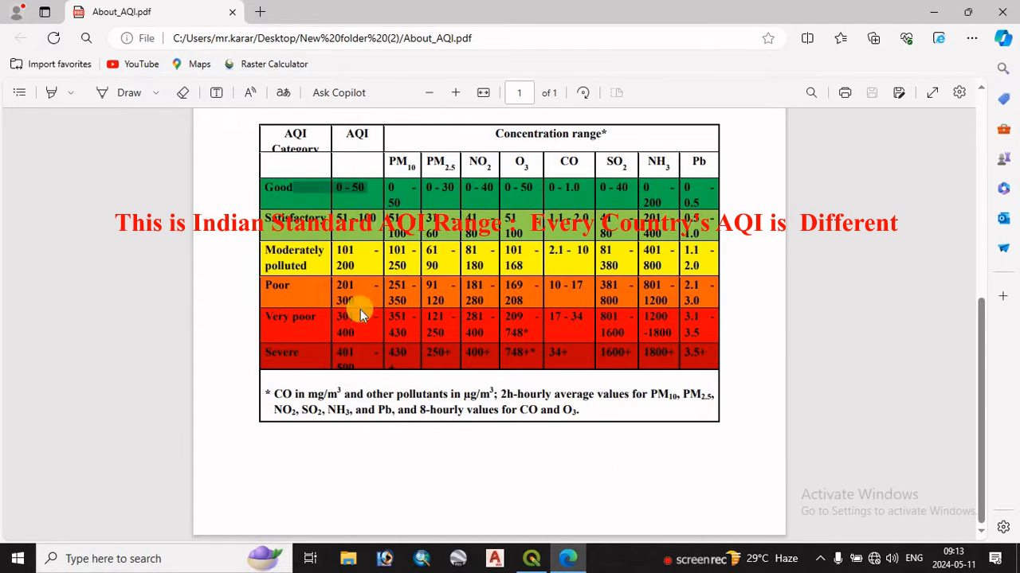
click(359, 355)
drag(360, 355, 327, 356)
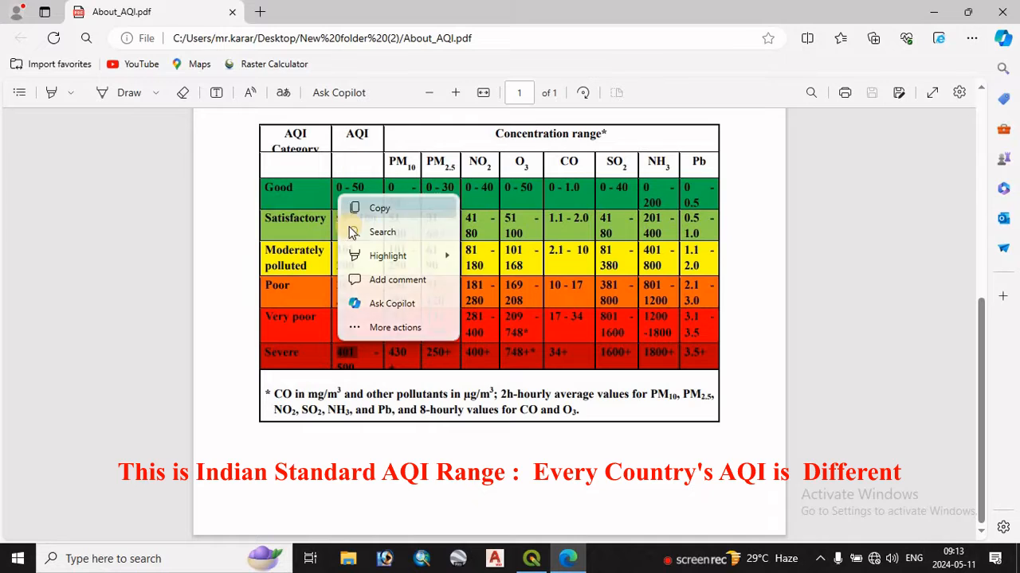
click(526, 561)
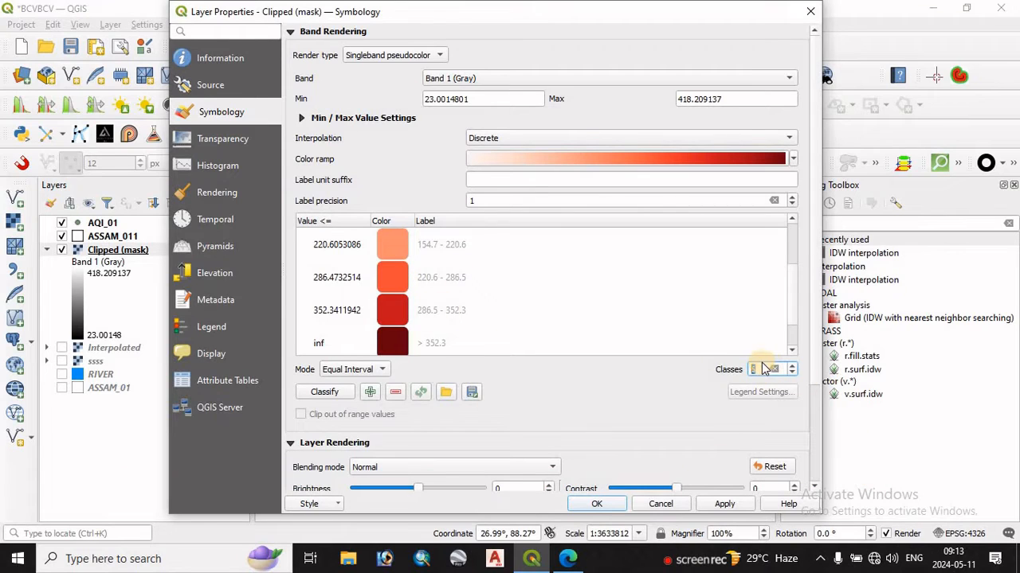
- Reclassify the raster and set the upper limits of the first three classes to 50, 100 and 200
click(326, 394)
scroll(371, 277, up, 2)
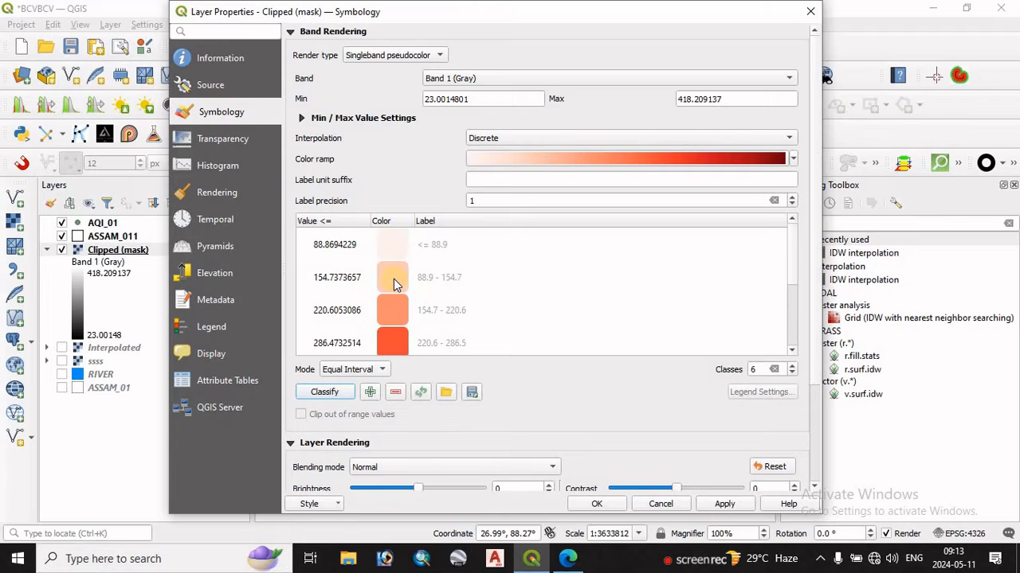
click(326, 251)
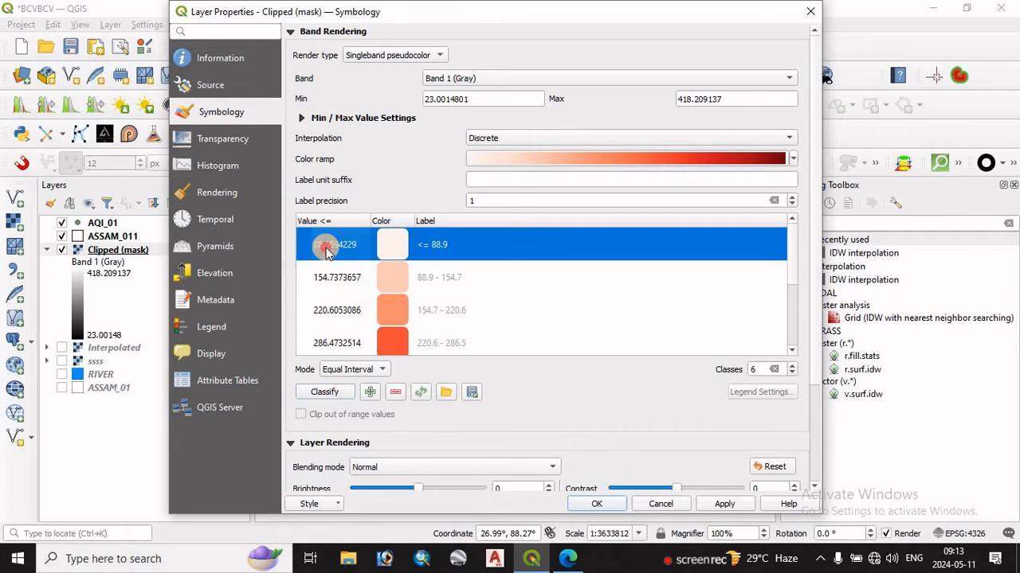
double_click(327, 250)
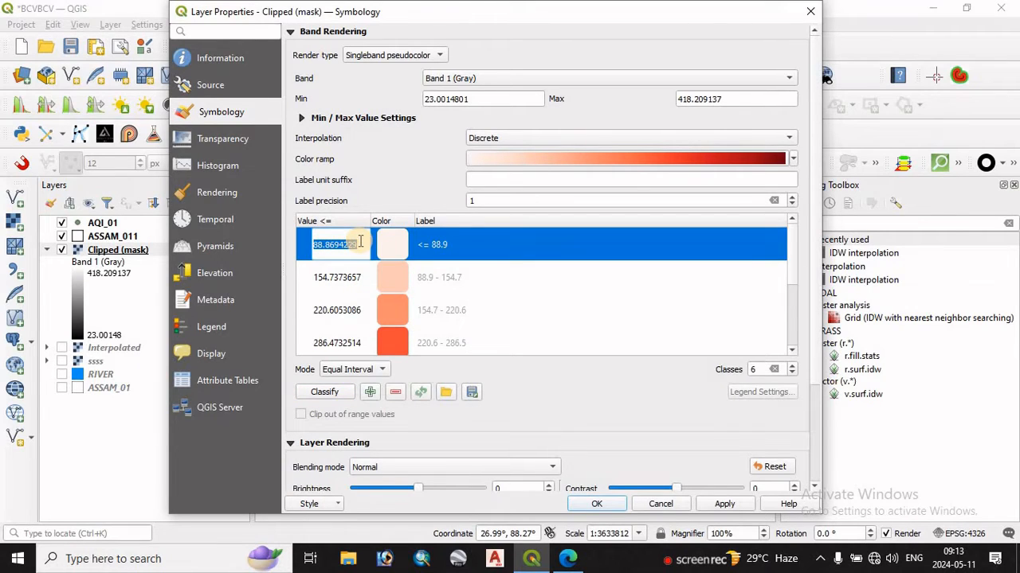
text(50)
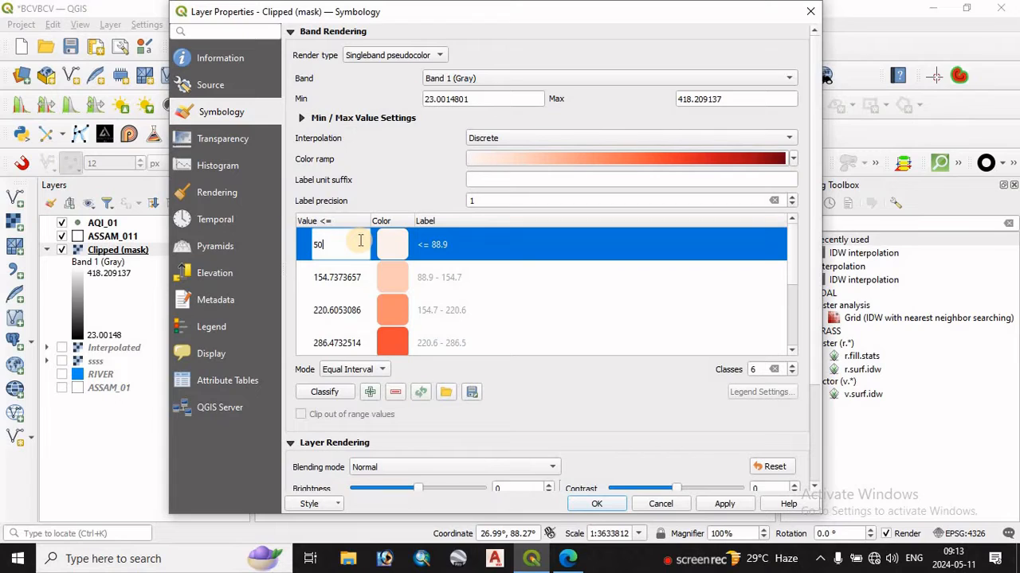
click(331, 278)
double_click(361, 273)
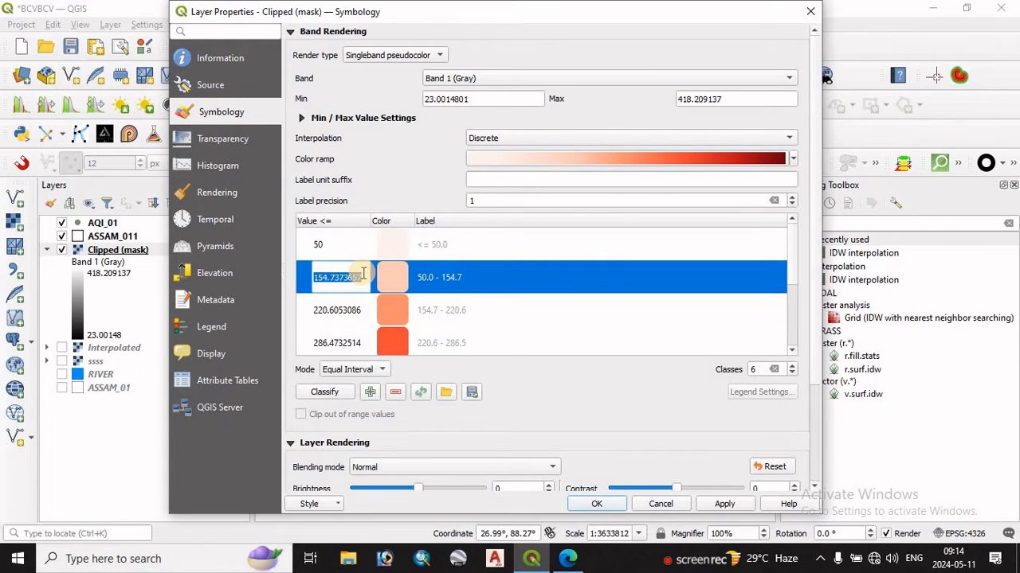
text(100)
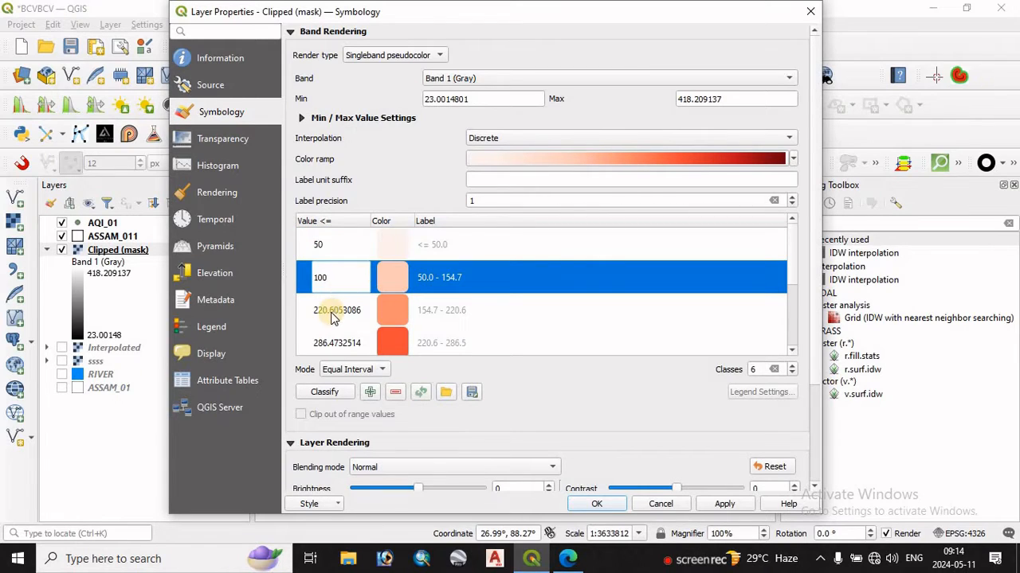
click(333, 314)
double_click(331, 314)
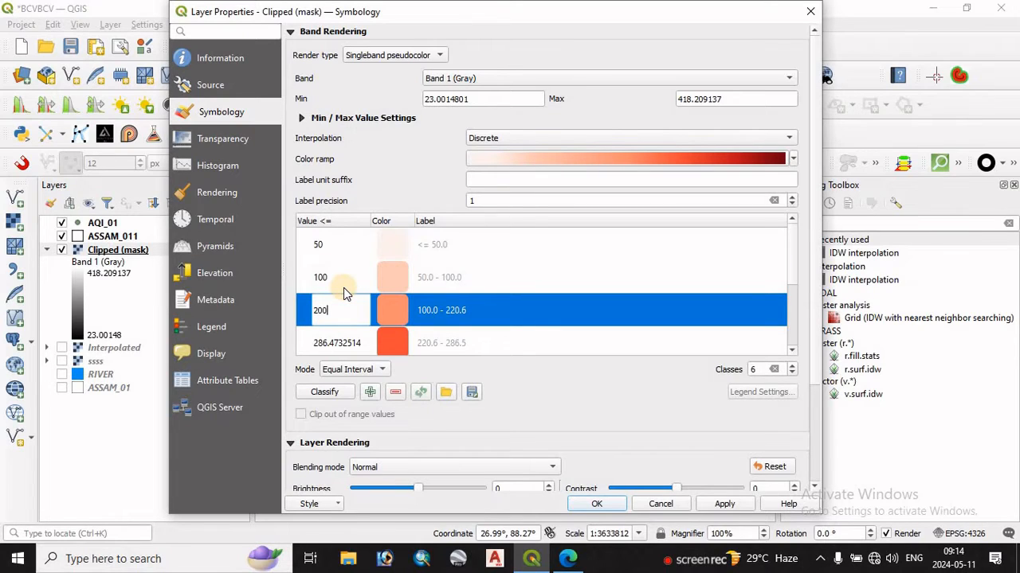
- Set the upper limits of the fourth and fifth classes to 300 and 400
scroll(363, 293, down, 1)
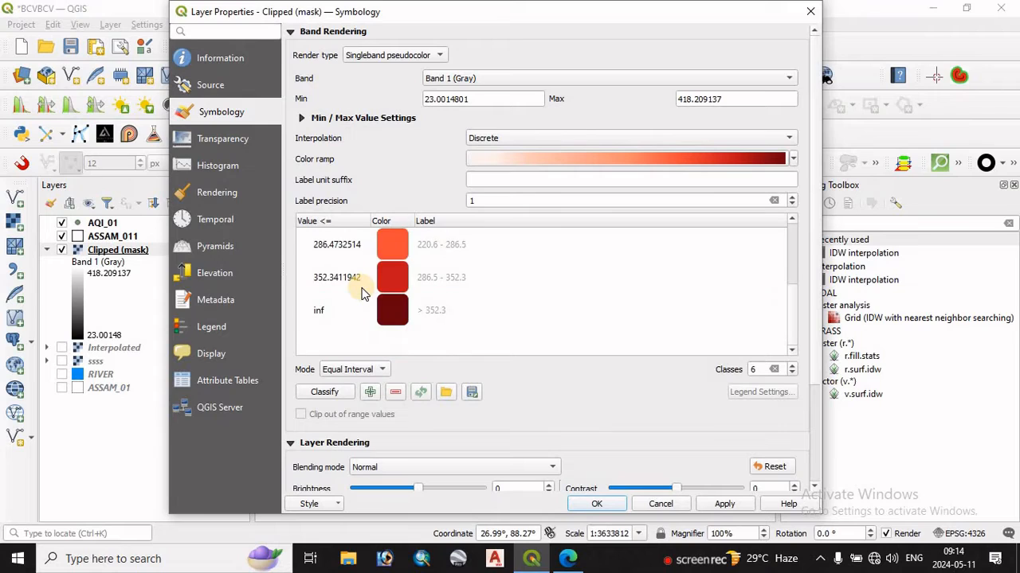
scroll(362, 293, up, 1)
click(333, 344)
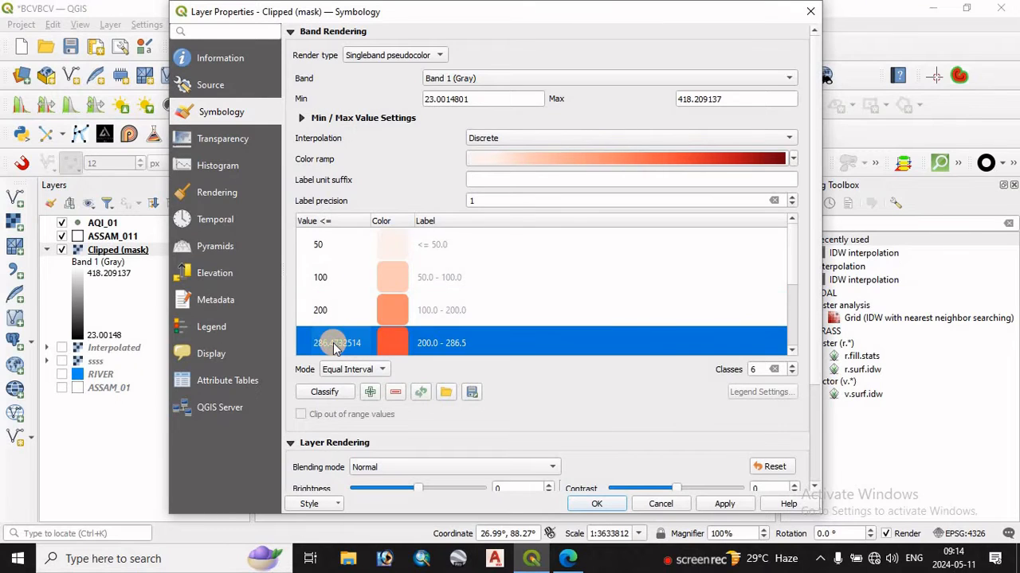
scroll(333, 348, down, 1)
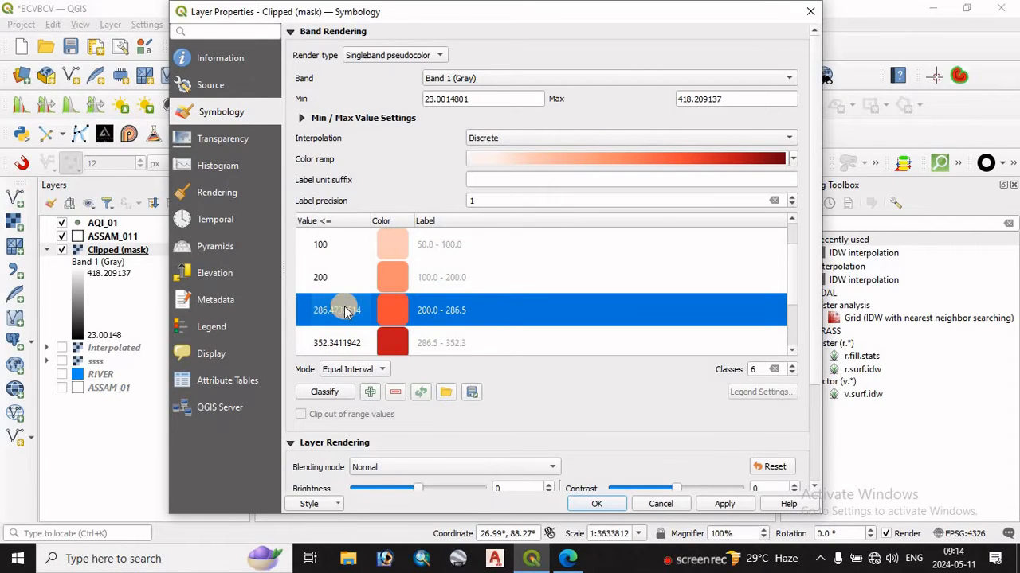
double_click(345, 309)
text(300)
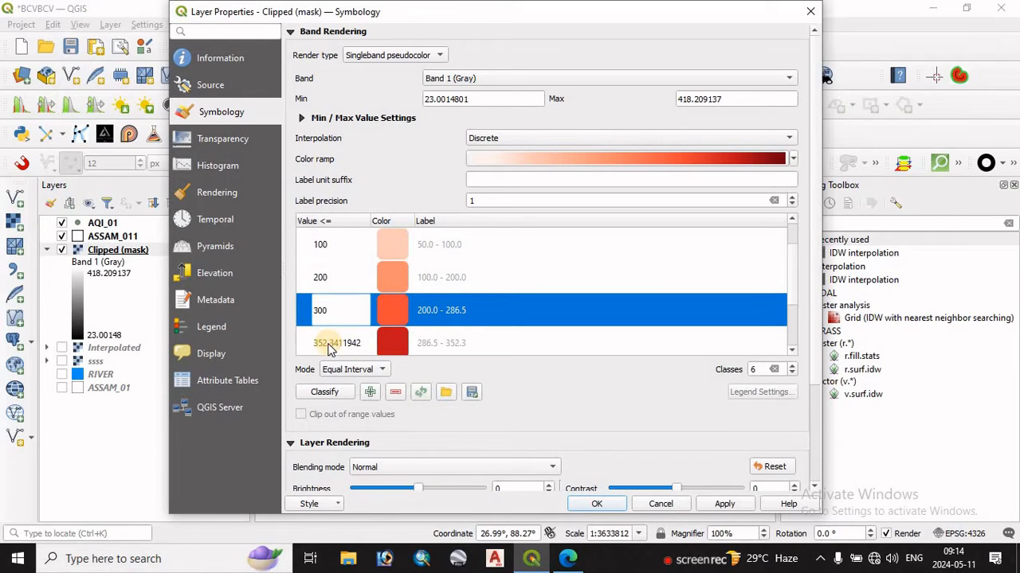
click(335, 344)
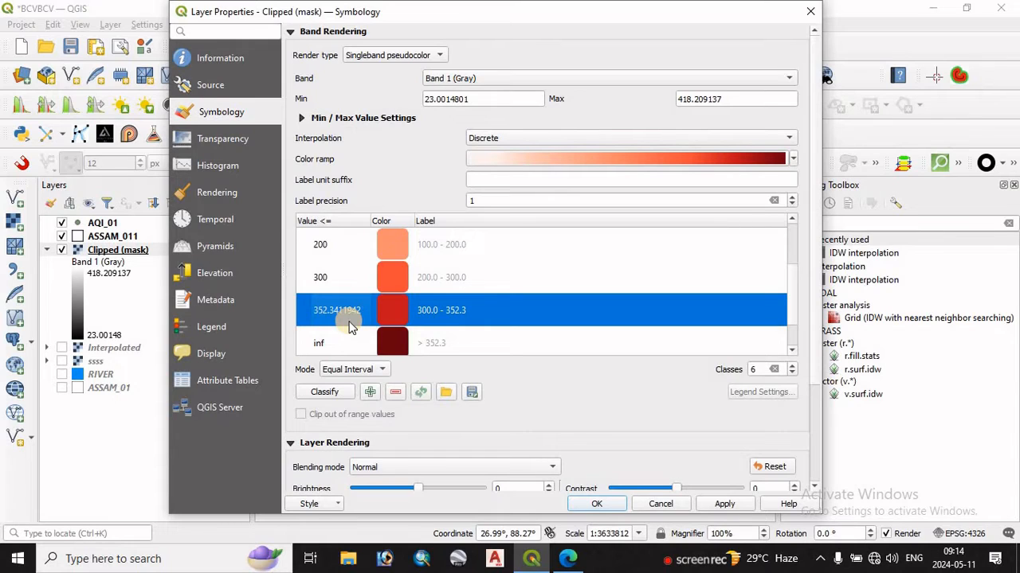
double_click(348, 310)
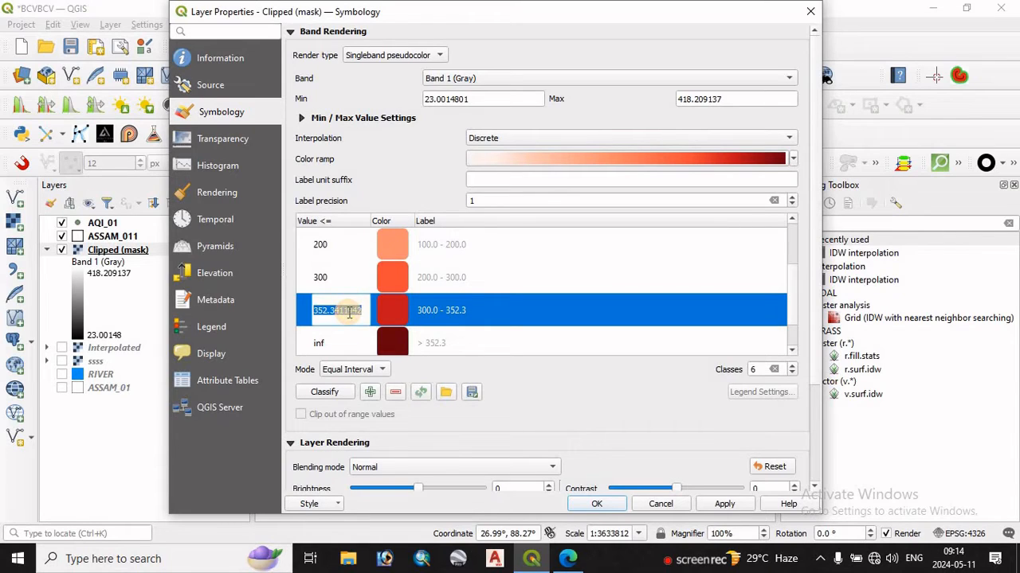
text(400)
click(587, 338)
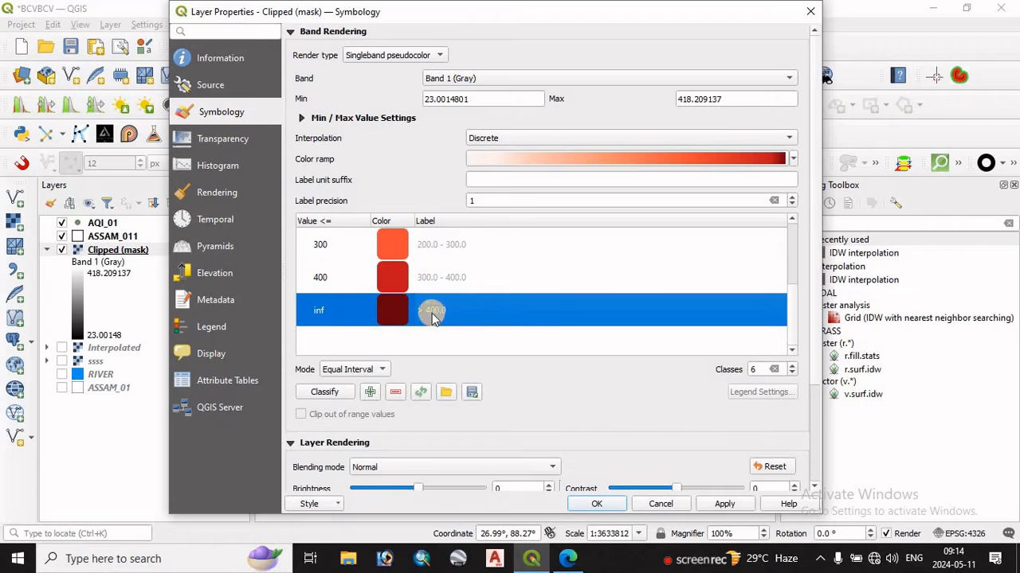
- Set the label precision to 0 so the class labels use whole numbers
click(324, 312)
click(459, 309)
scroll(464, 309, up, 2)
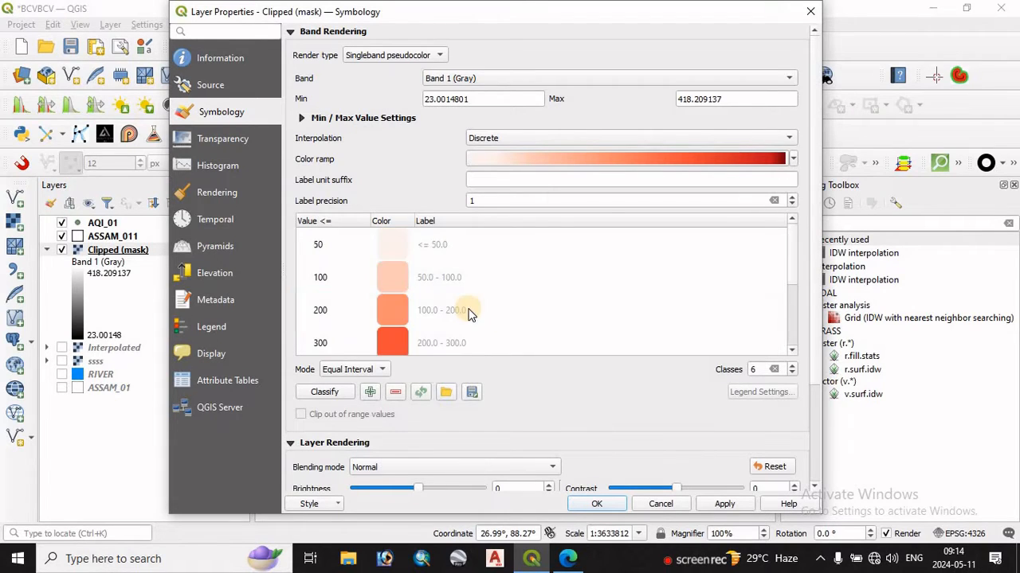
double_click(430, 283)
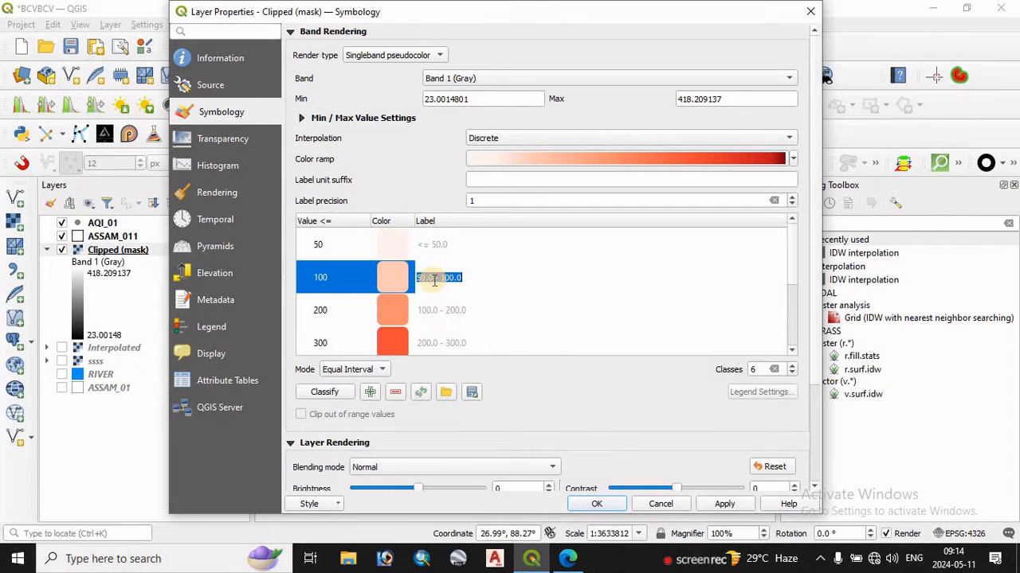
click(433, 278)
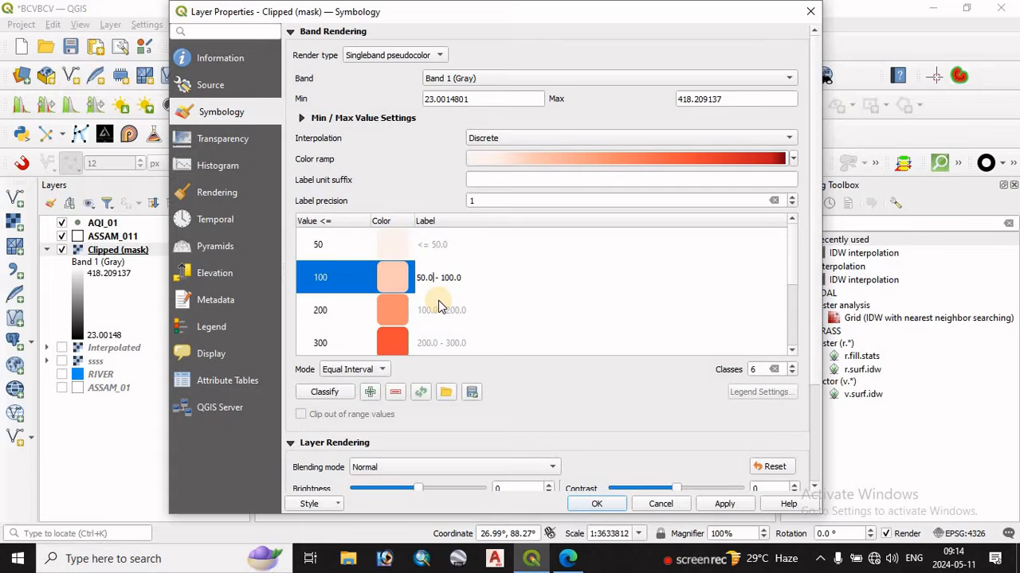
click(793, 202)
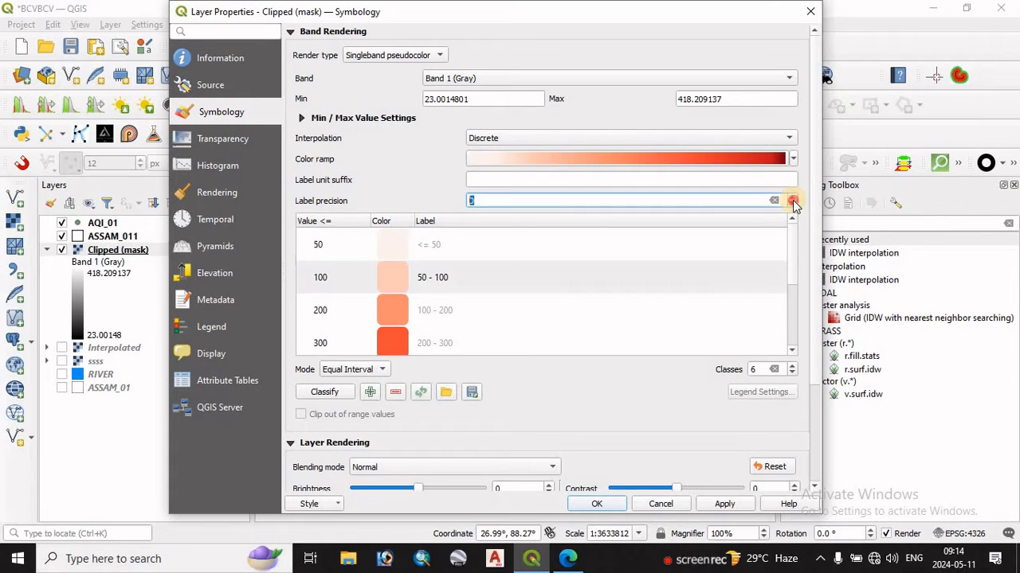
- Change the labels of the second and third classes to 51 - 100 and 101- 200
click(422, 282)
click(421, 277)
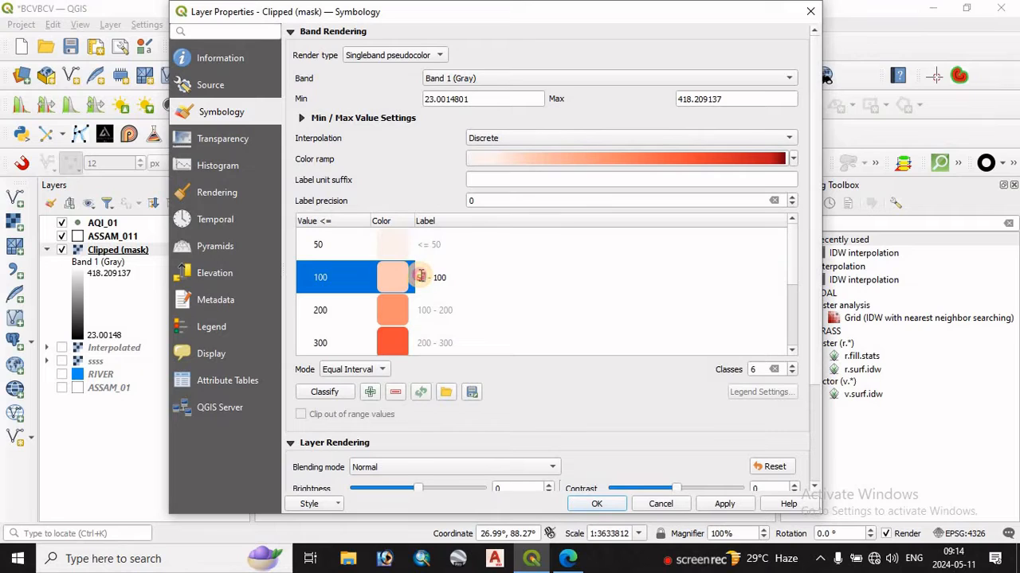
text(1)
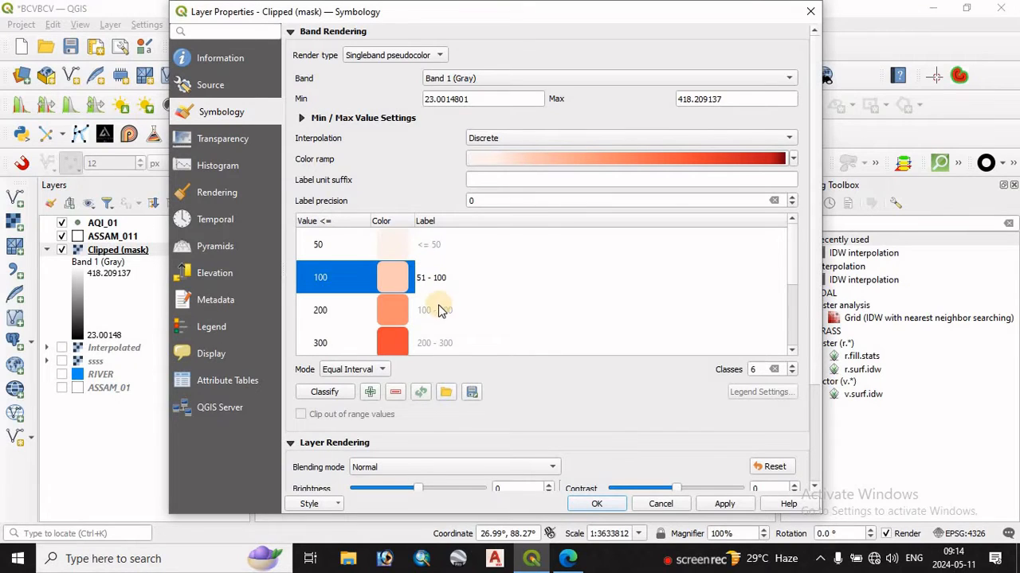
double_click(427, 312)
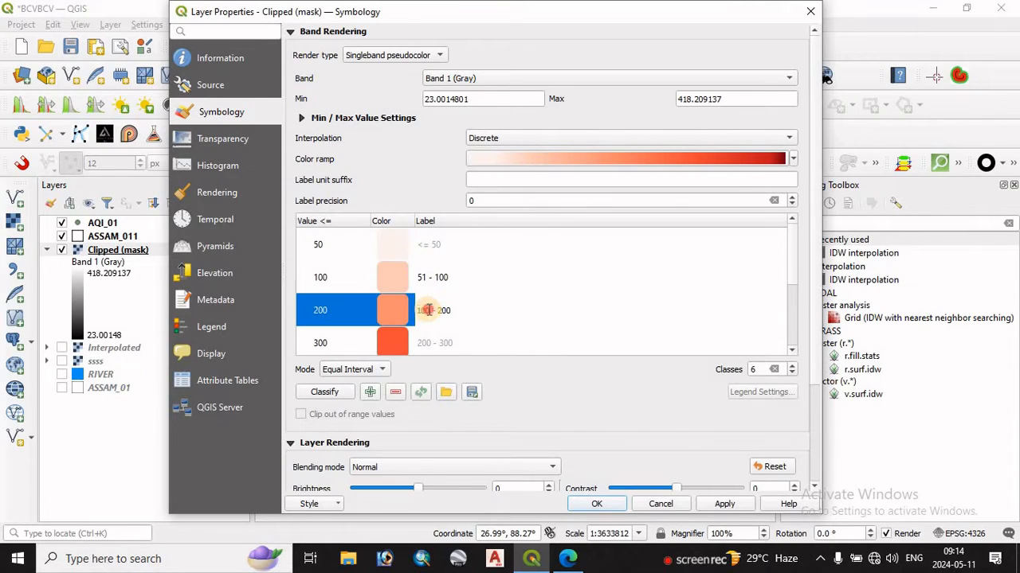
drag(428, 308, 433, 306)
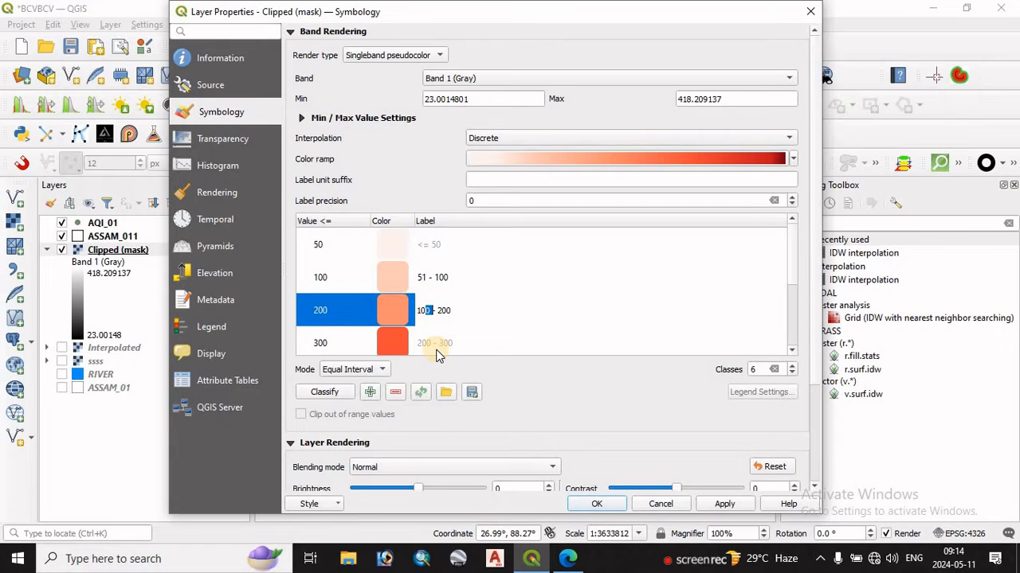
text(1)
- Change the labels of the fourth and fifth classes to 201 - 300 and 301 - 400
double_click(429, 344)
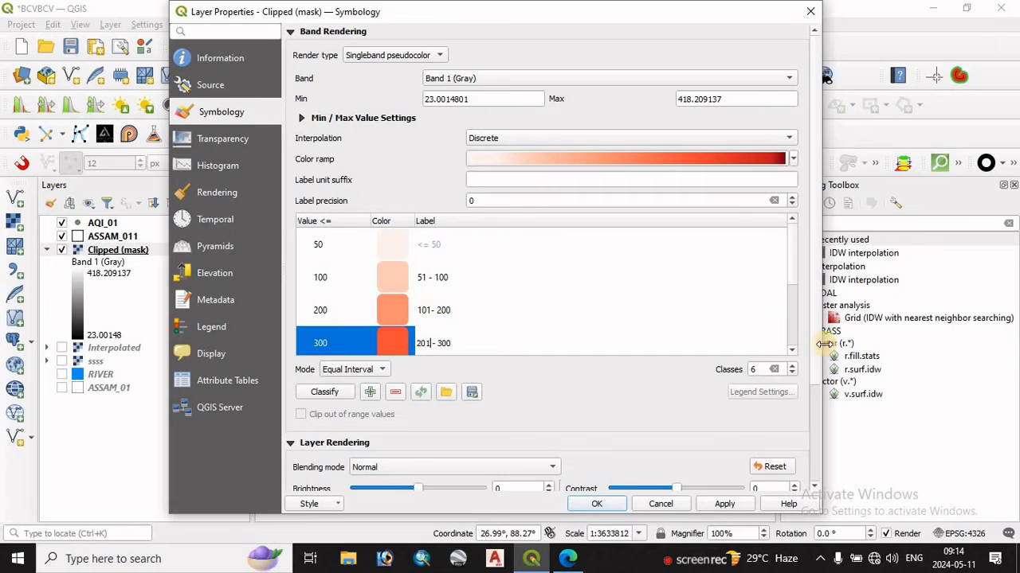
text(1)
click(795, 350)
click(794, 350)
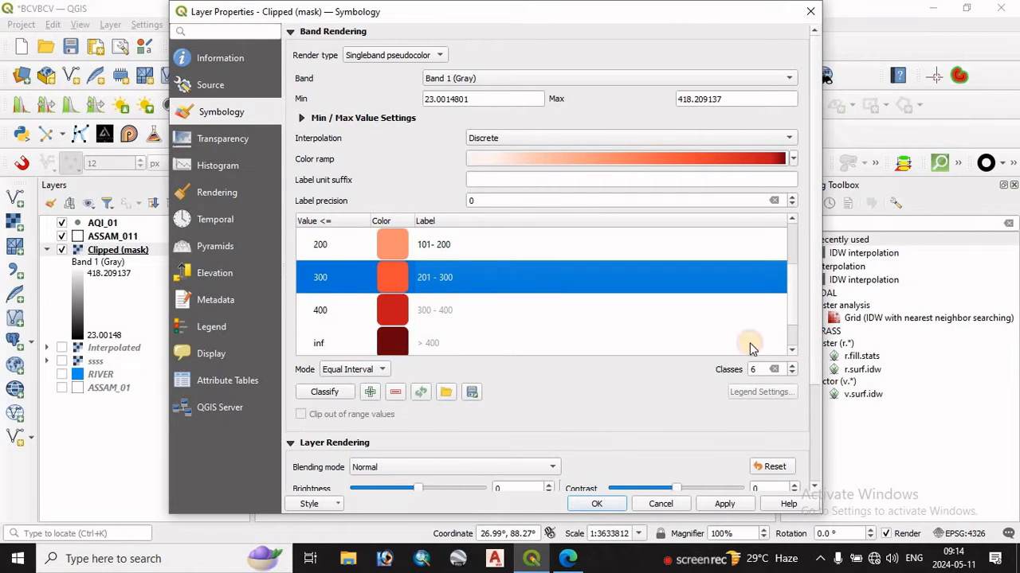
double_click(426, 312)
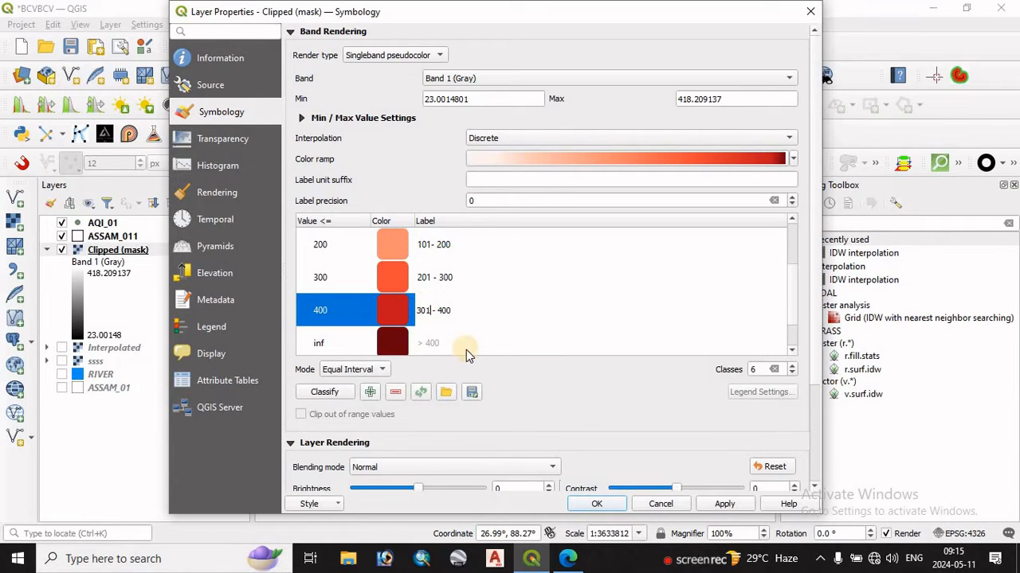
- Review all the class labels, check the category colors in About_AQI.pdf in Edge, and return to QGIS
click(792, 354)
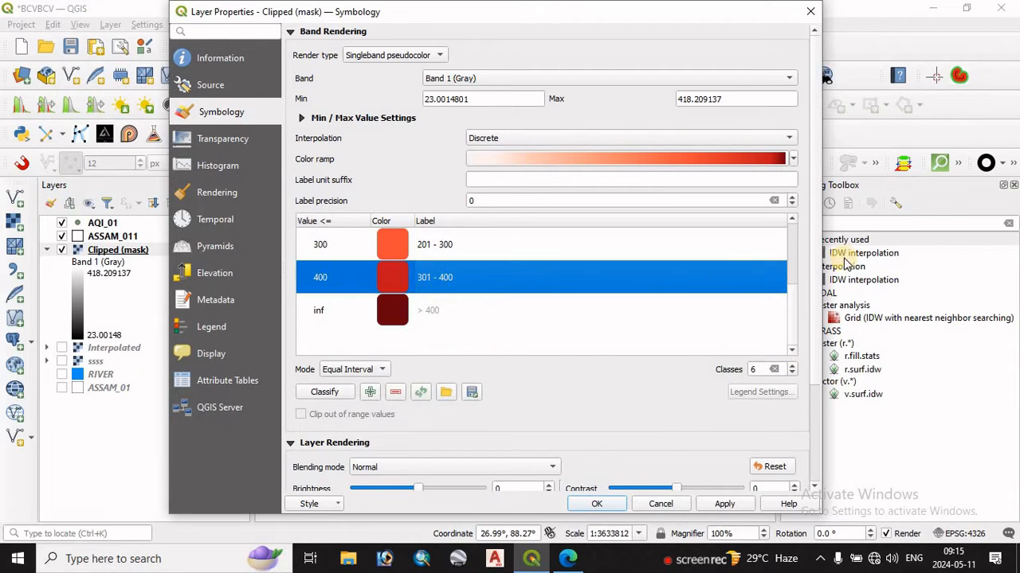
drag(793, 326, 791, 247)
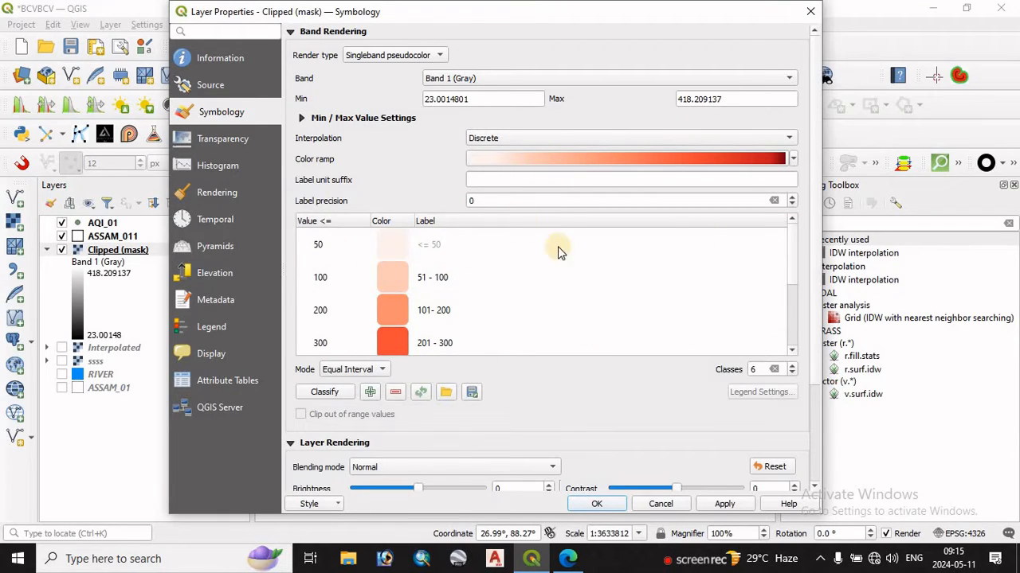
drag(794, 269, 796, 319)
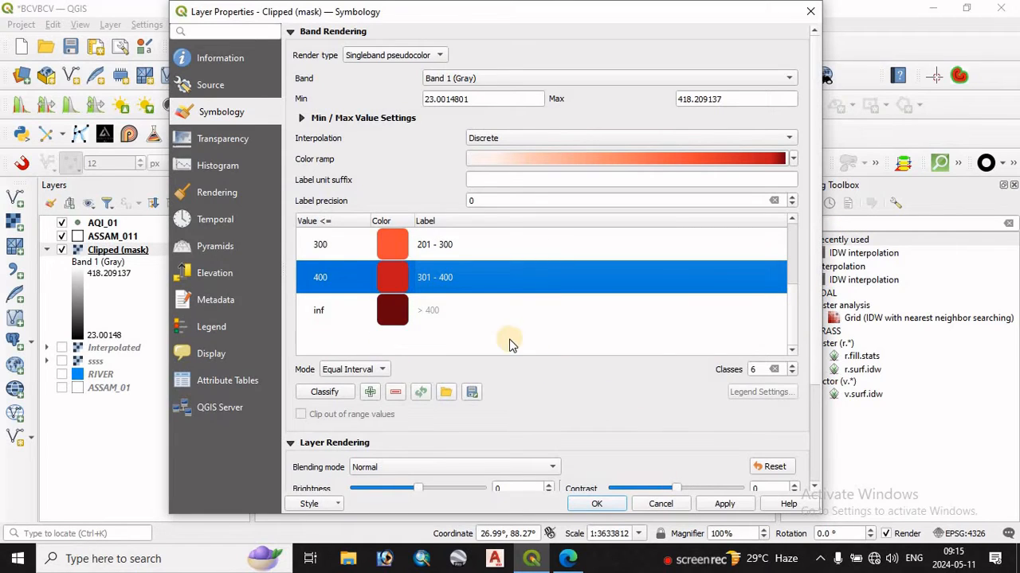
click(516, 309)
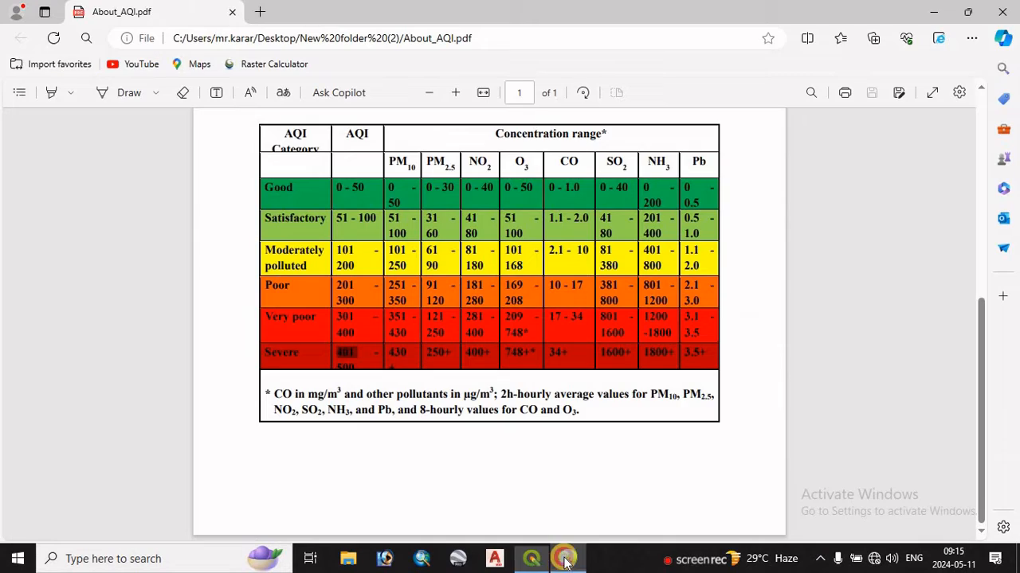
click(567, 559)
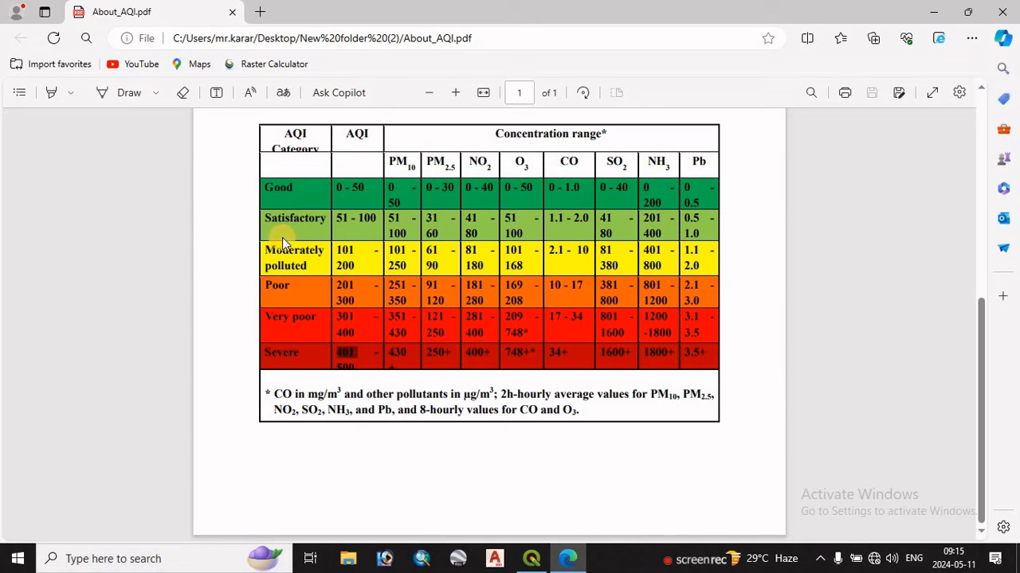
click(531, 558)
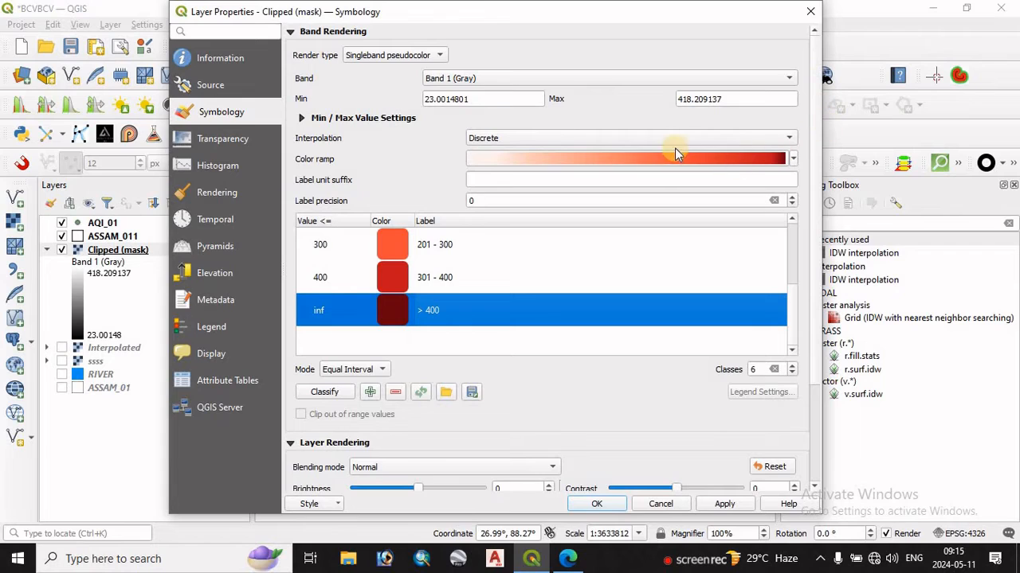
- Create a new color ramp of the Color Presets type for the clipped raster
click(652, 162)
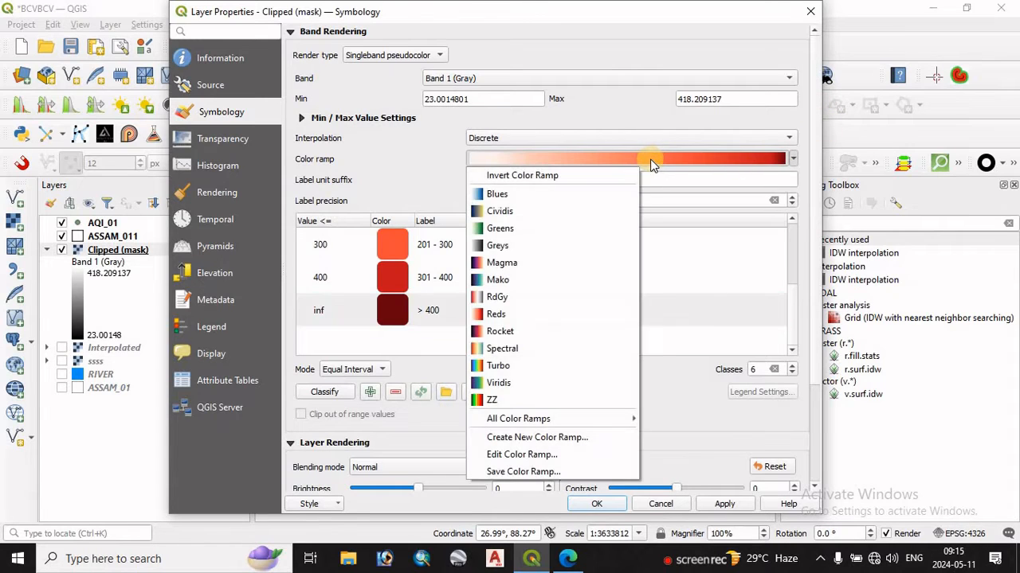
click(530, 443)
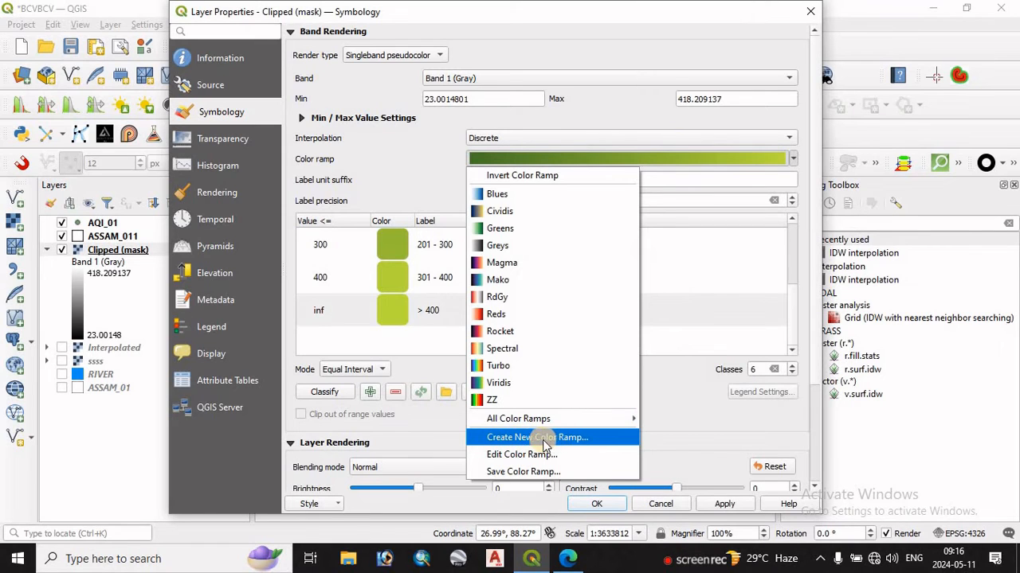
click(534, 440)
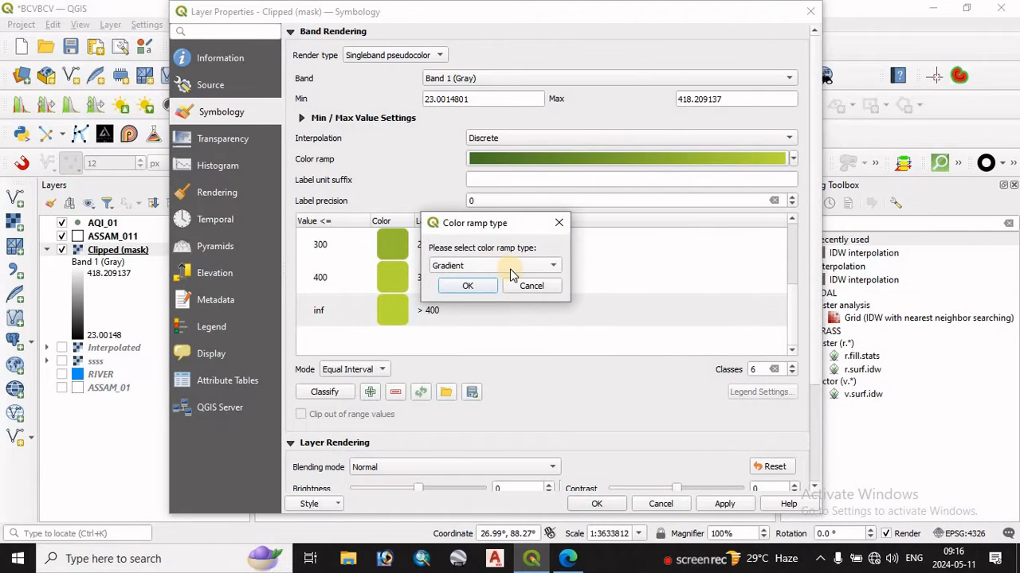
click(512, 269)
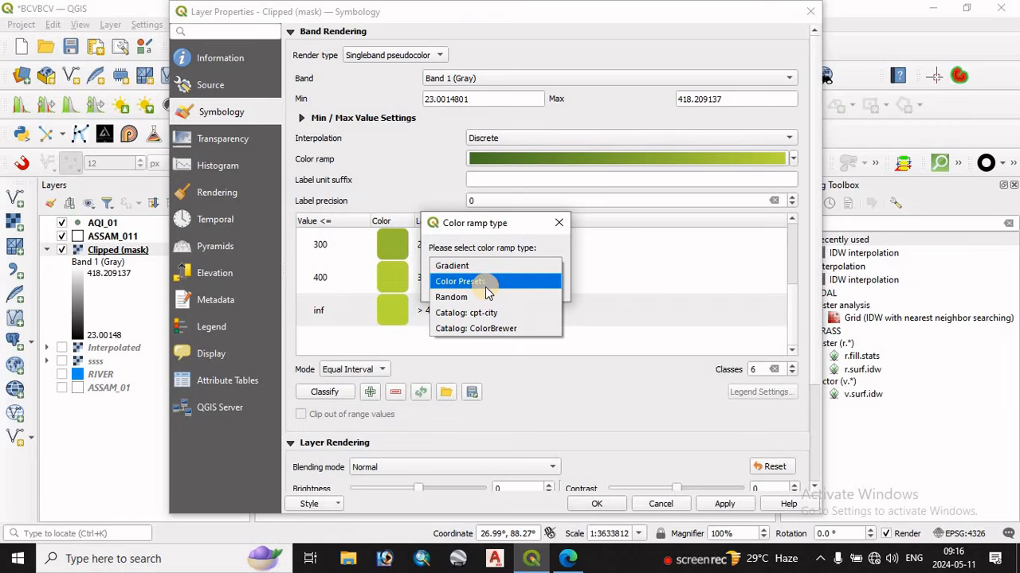
click(483, 284)
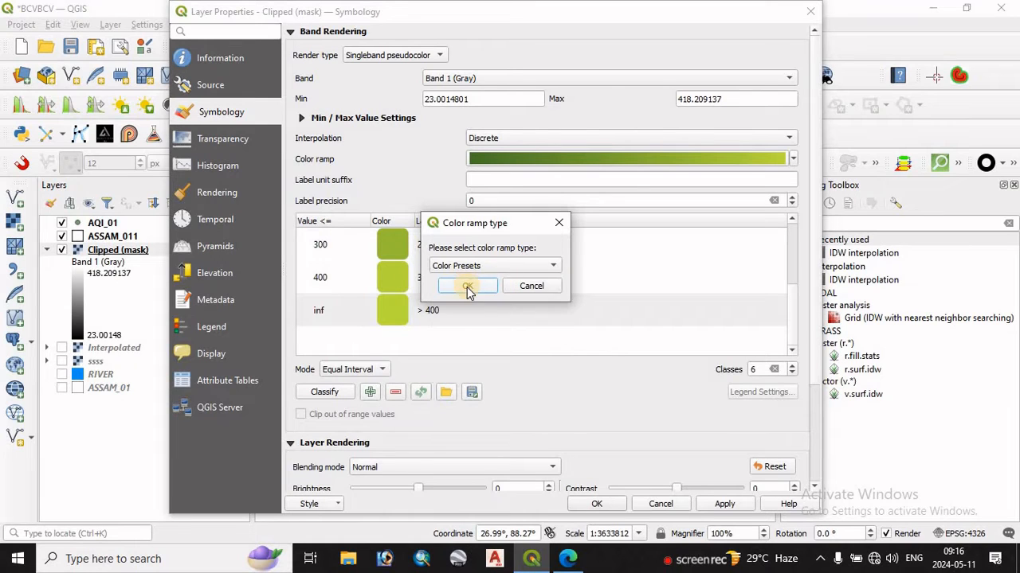
click(466, 285)
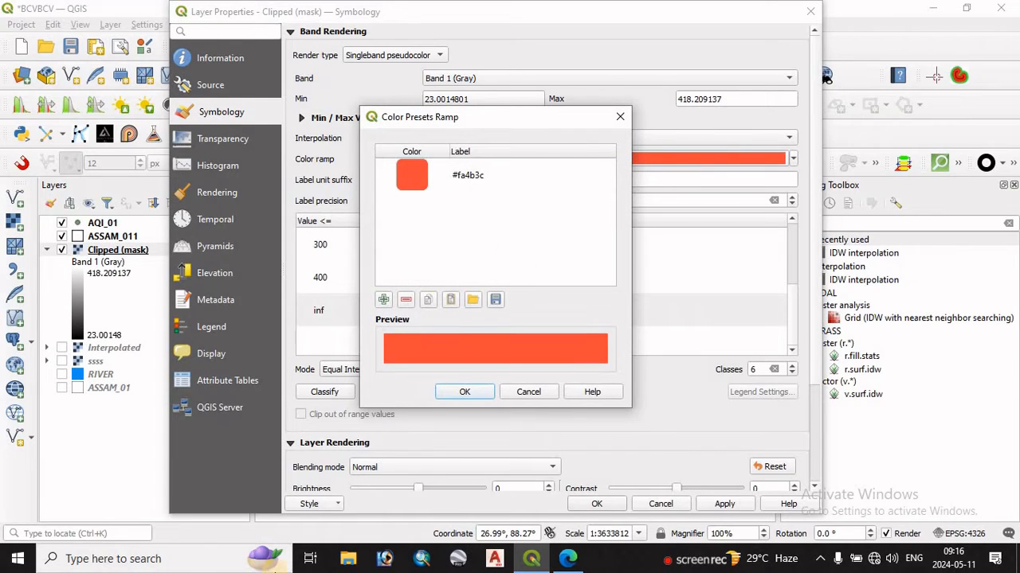
drag(581, 126, 728, 132)
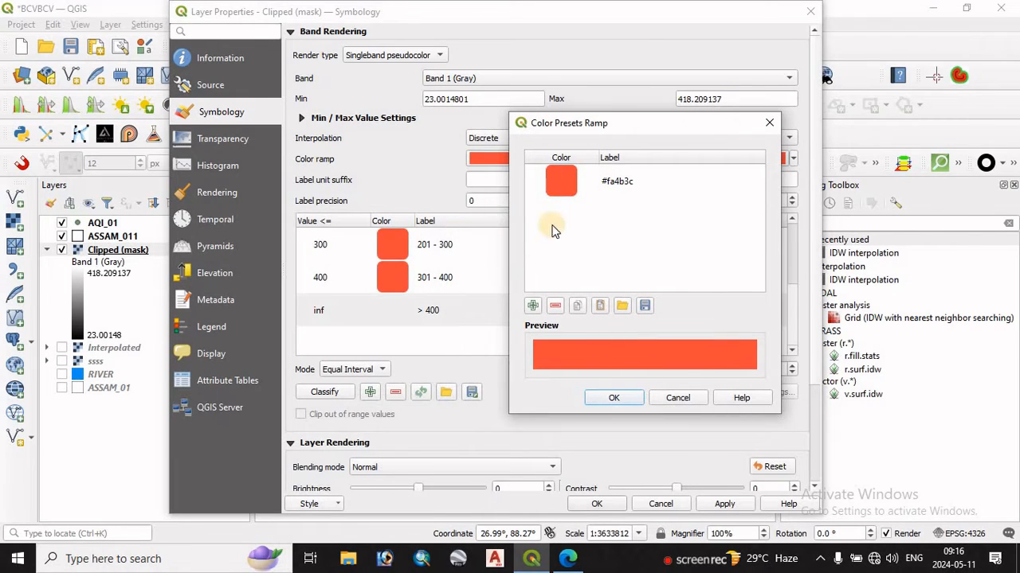
- Change the first preset color of the ramp to a very dark green
click(533, 307)
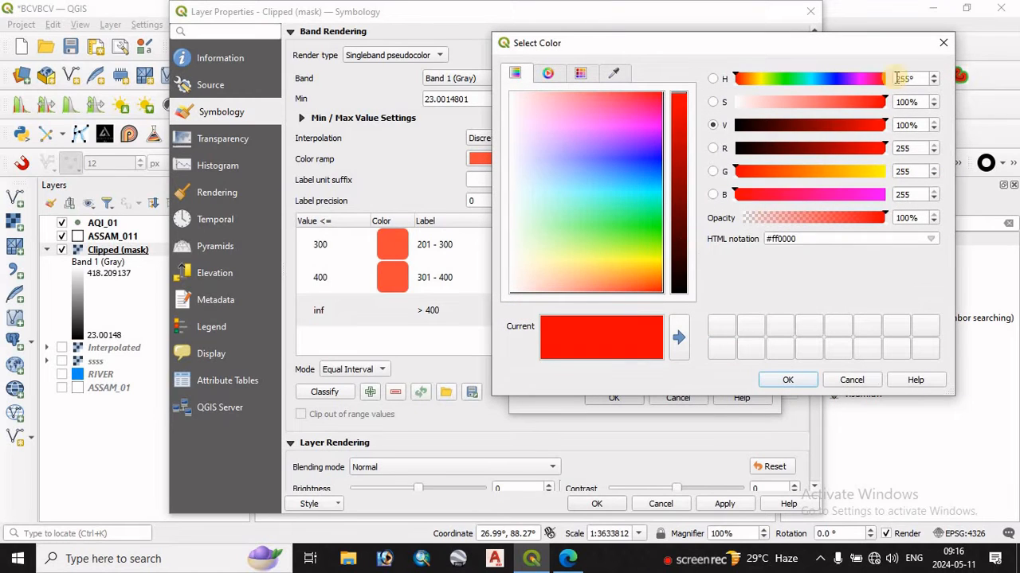
click(852, 377)
double_click(559, 184)
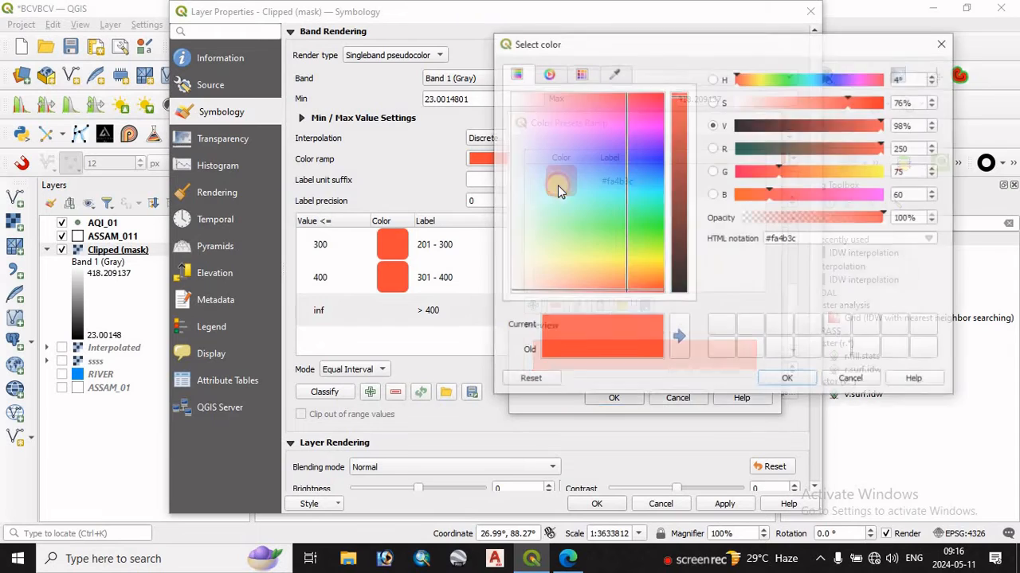
click(655, 230)
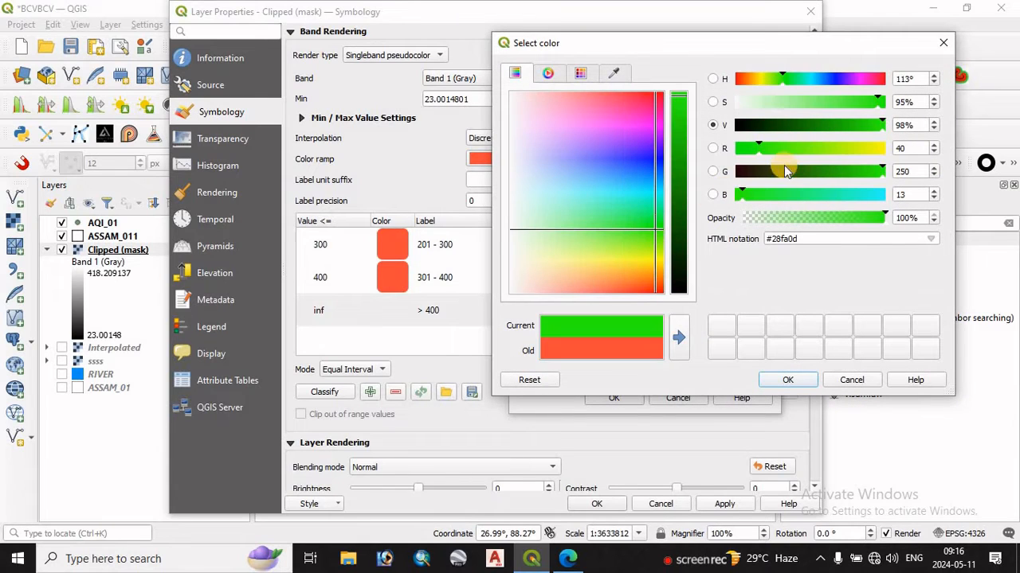
click(807, 125)
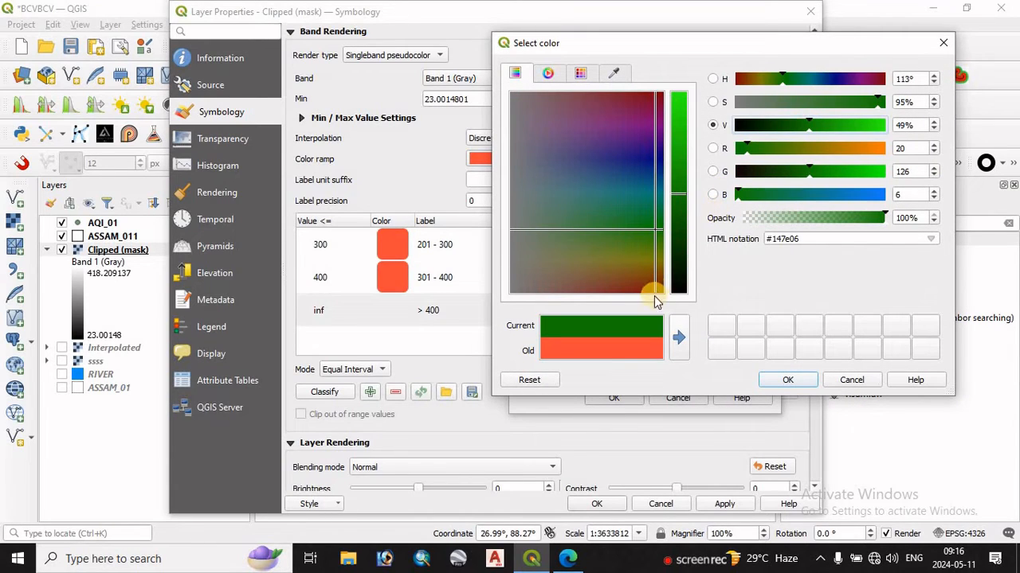
click(791, 126)
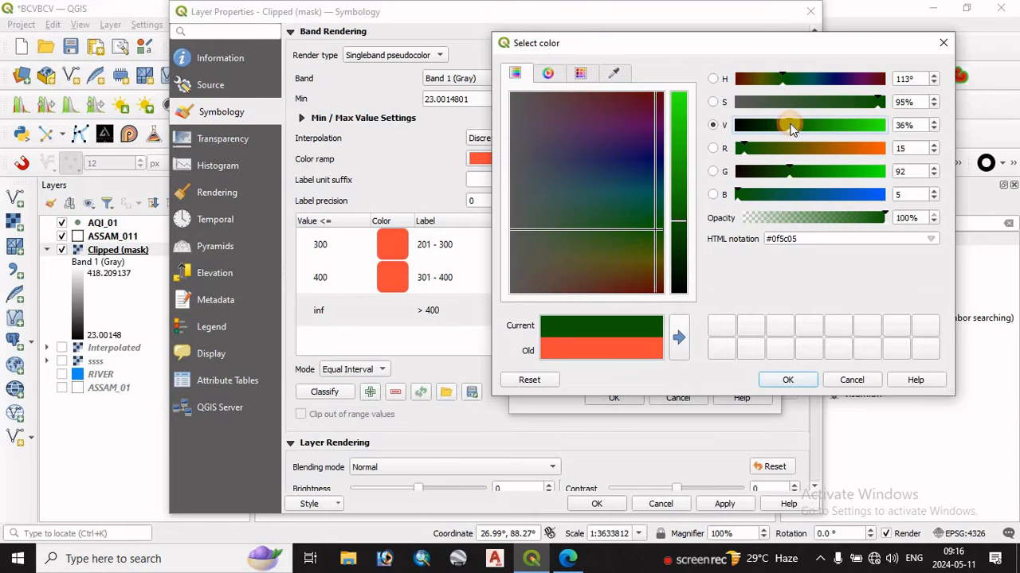
click(777, 126)
click(784, 380)
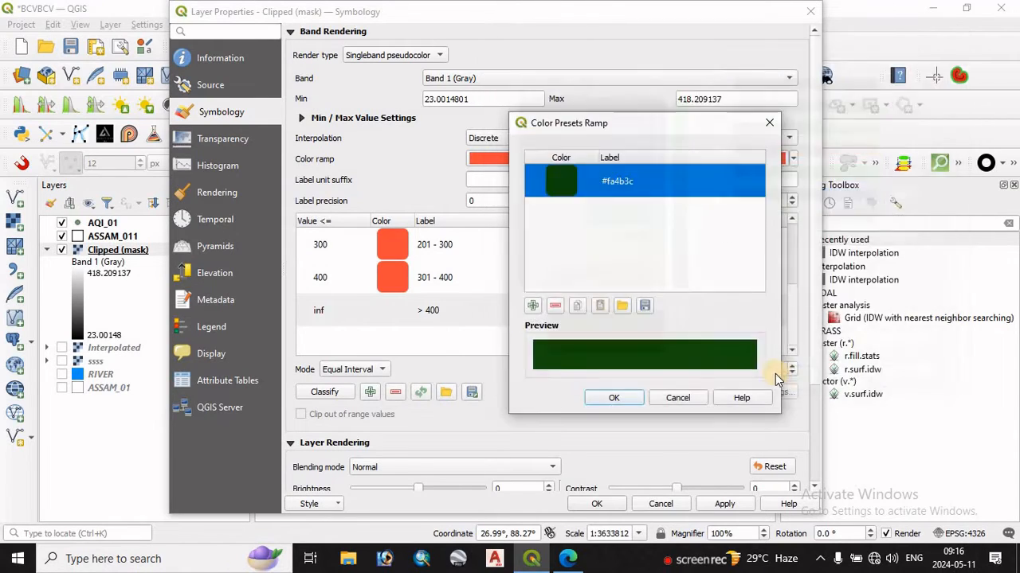
- Add bright green #00eb1f as the second preset color of the ramp
click(533, 306)
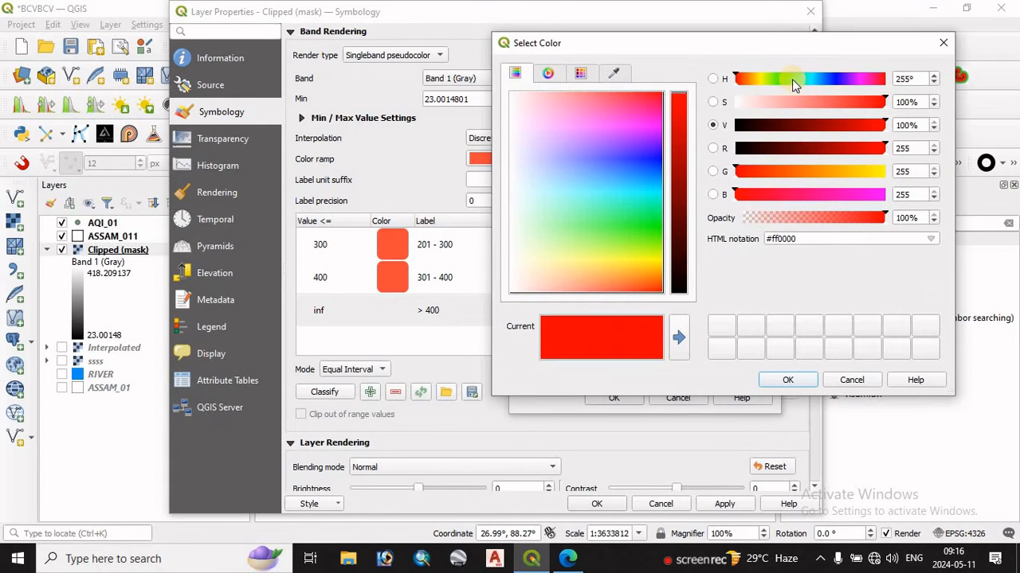
click(788, 79)
click(678, 106)
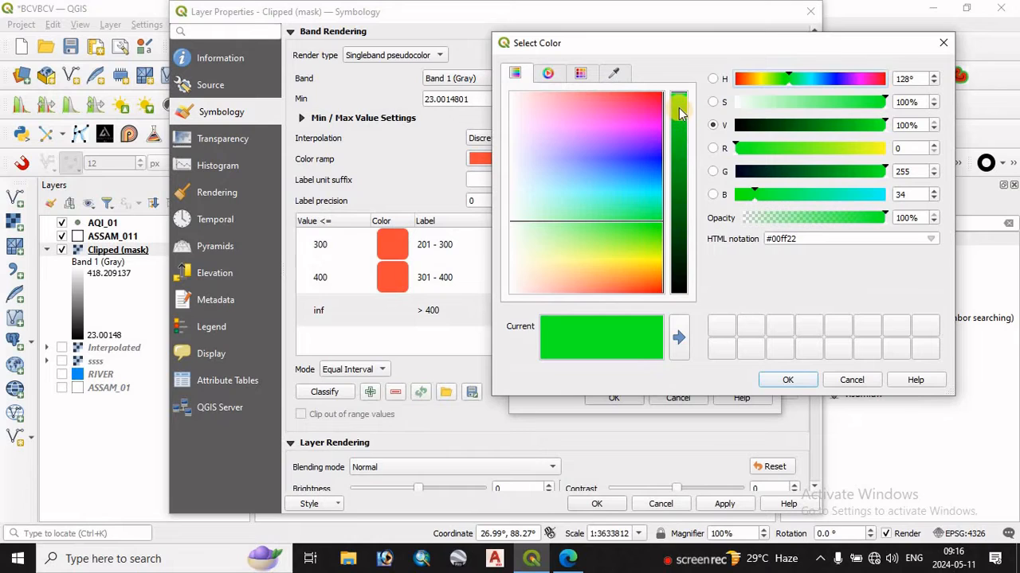
click(780, 381)
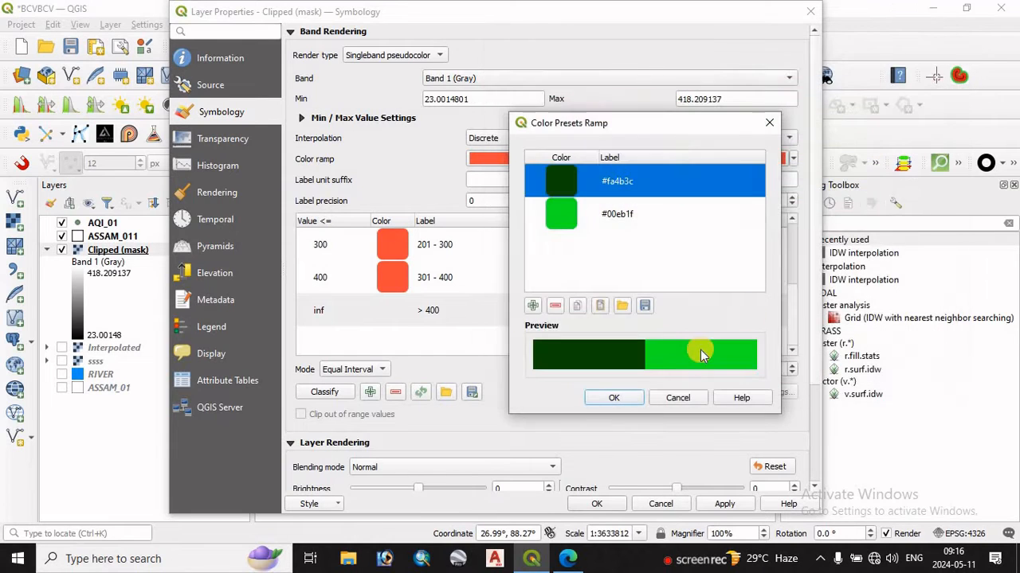
- Add yellow, orange, red and dark red preset colors after the two greens, and accept the ramp
click(533, 306)
click(879, 172)
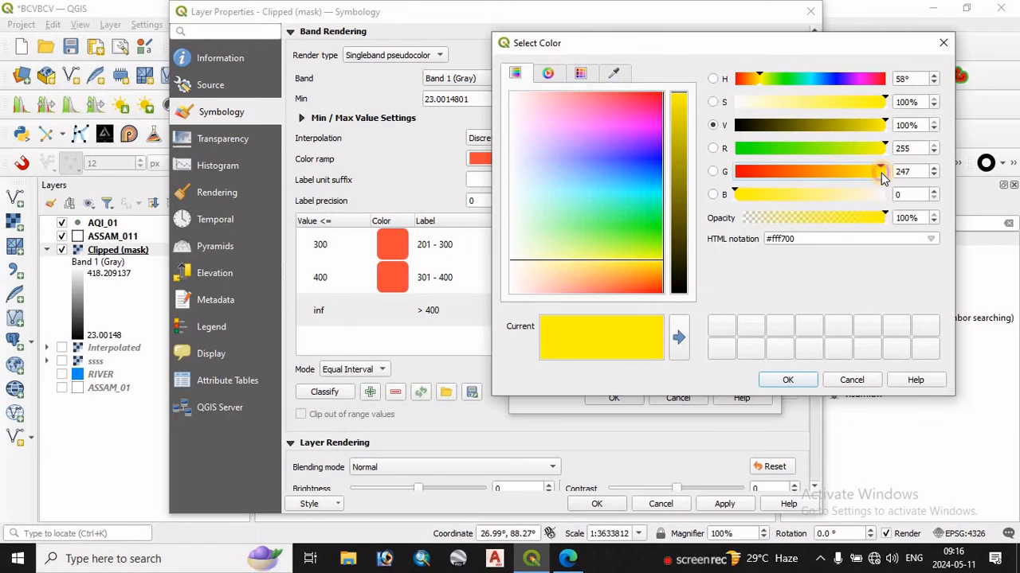
click(789, 380)
click(613, 398)
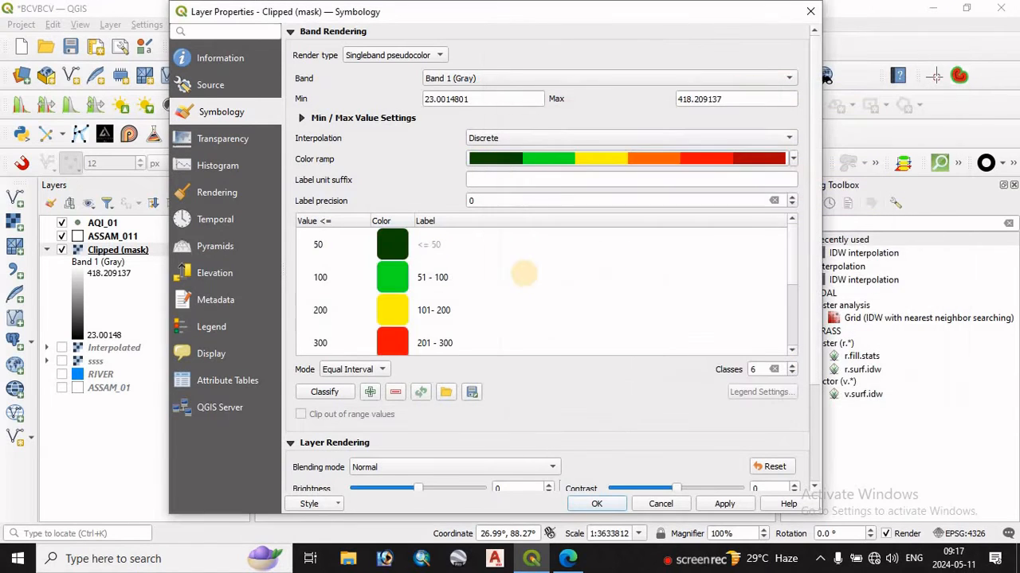
click(398, 251)
scroll(392, 279, down, 5)
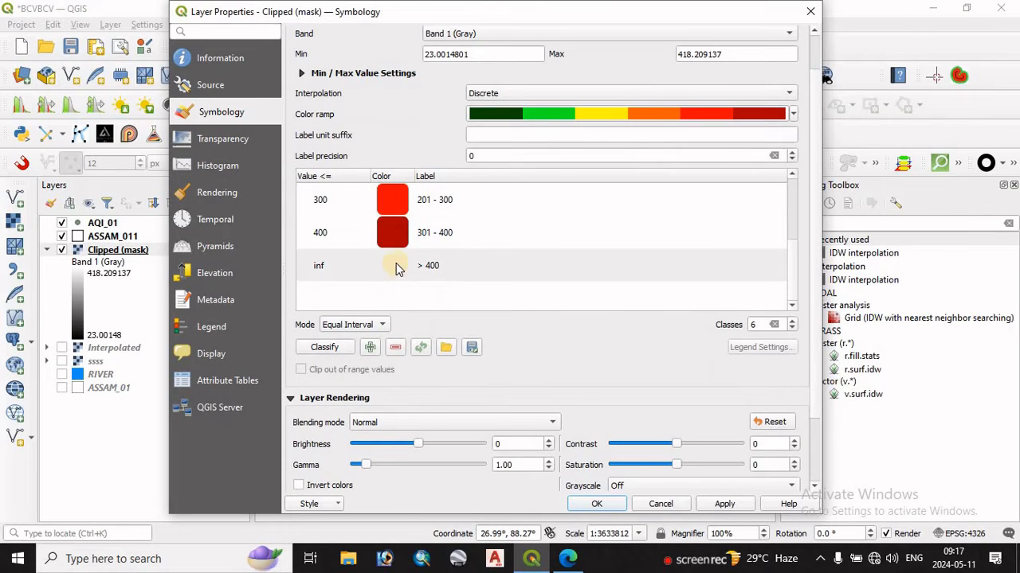
scroll(402, 279, up, 3)
scroll(417, 277, down, 3)
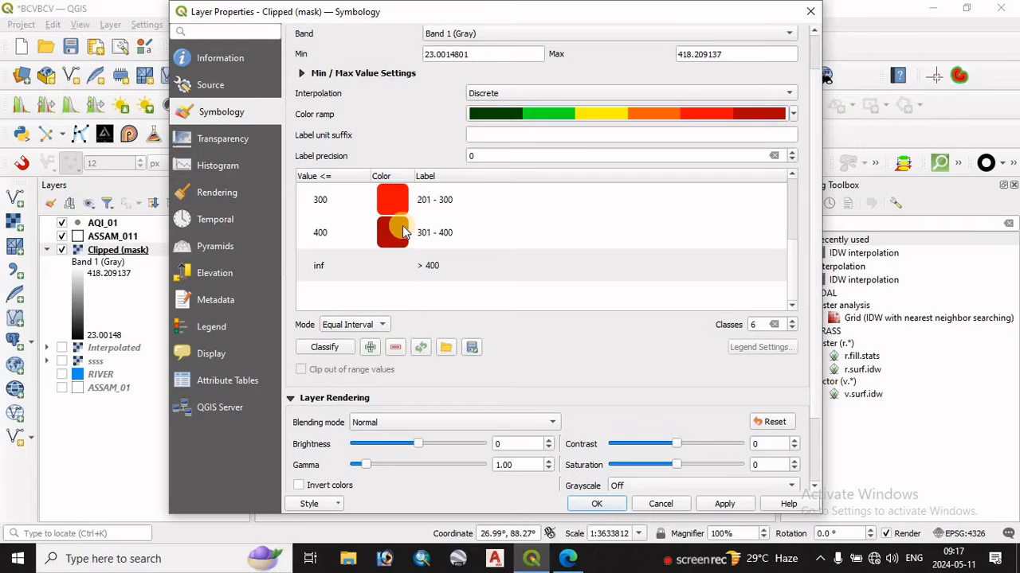
scroll(392, 235, up, 3)
scroll(393, 235, down, 3)
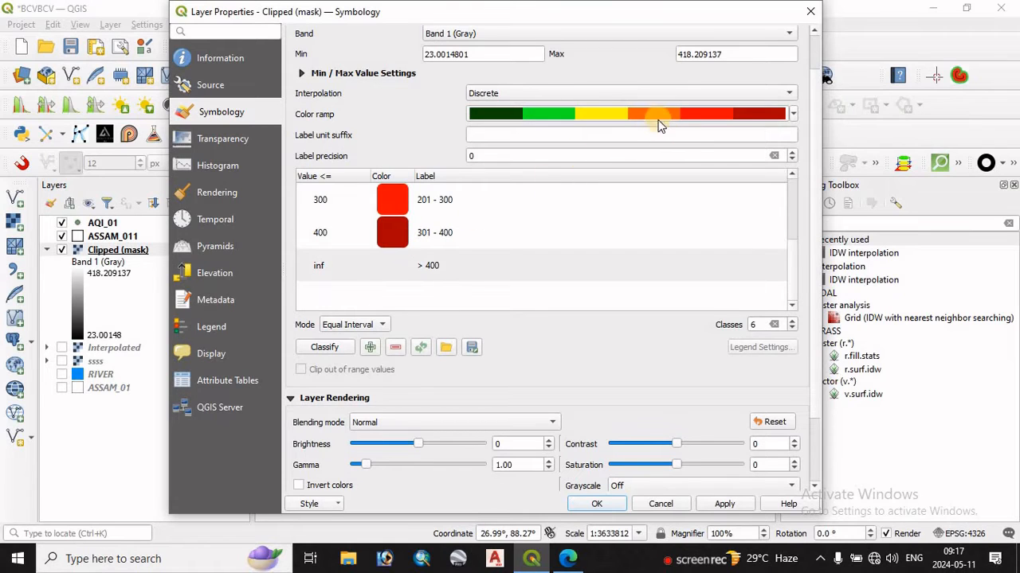
- Save the six-color ramp under the name sk with Default as the destination
click(689, 115)
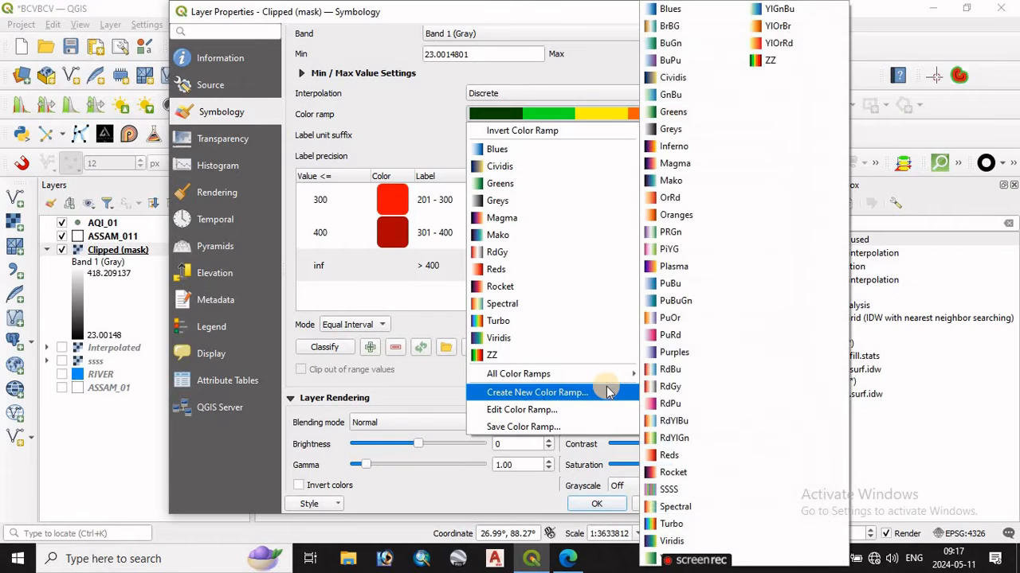
click(546, 430)
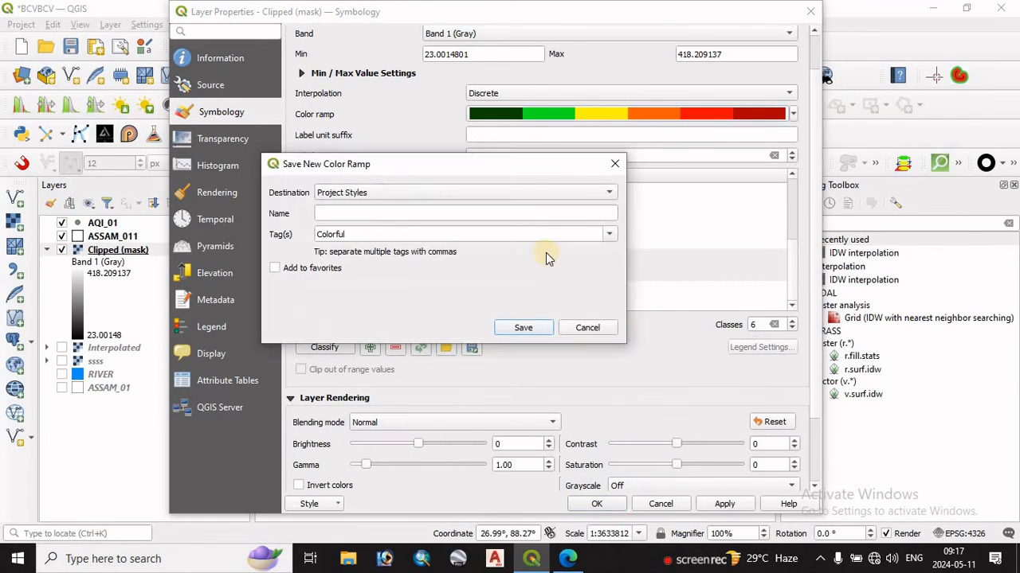
click(402, 196)
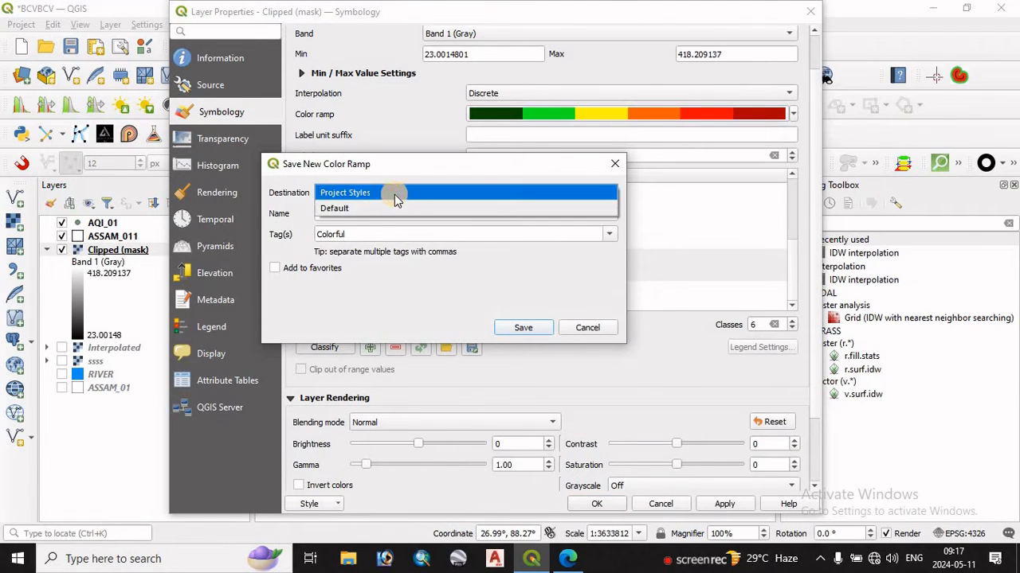
click(356, 205)
click(347, 213)
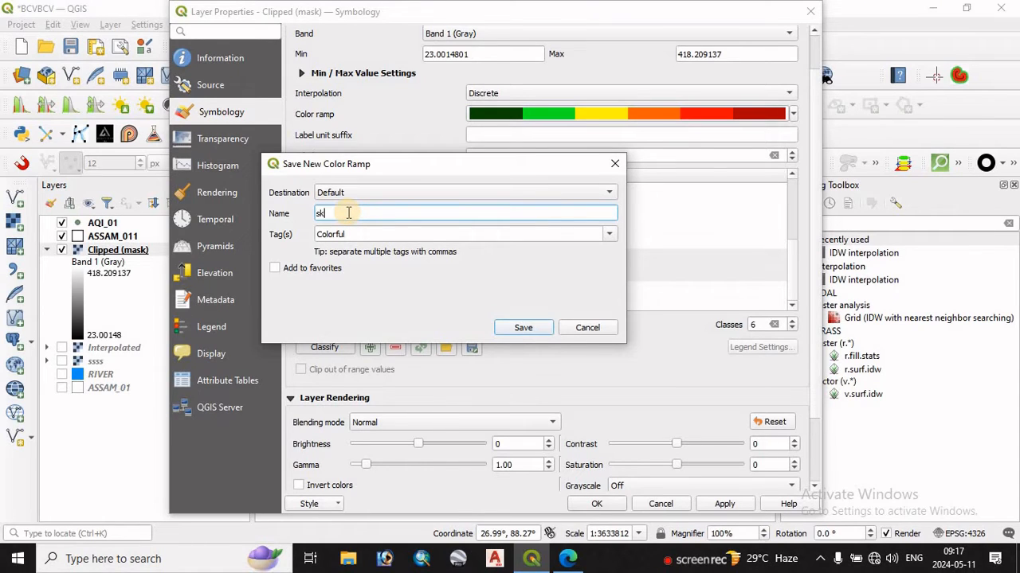
click(519, 326)
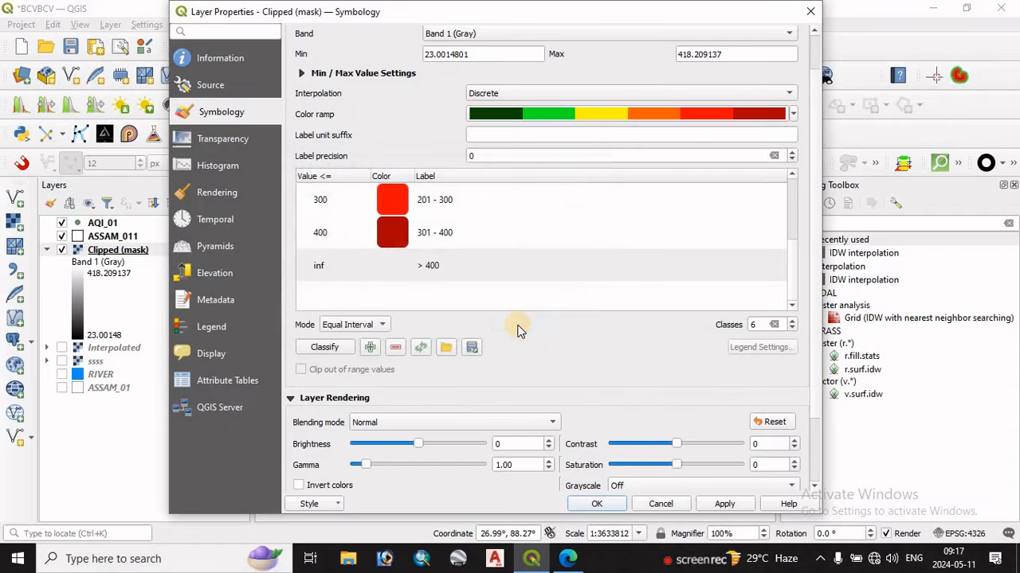
- Select the saved sk color ramp for the clipped raster
click(761, 117)
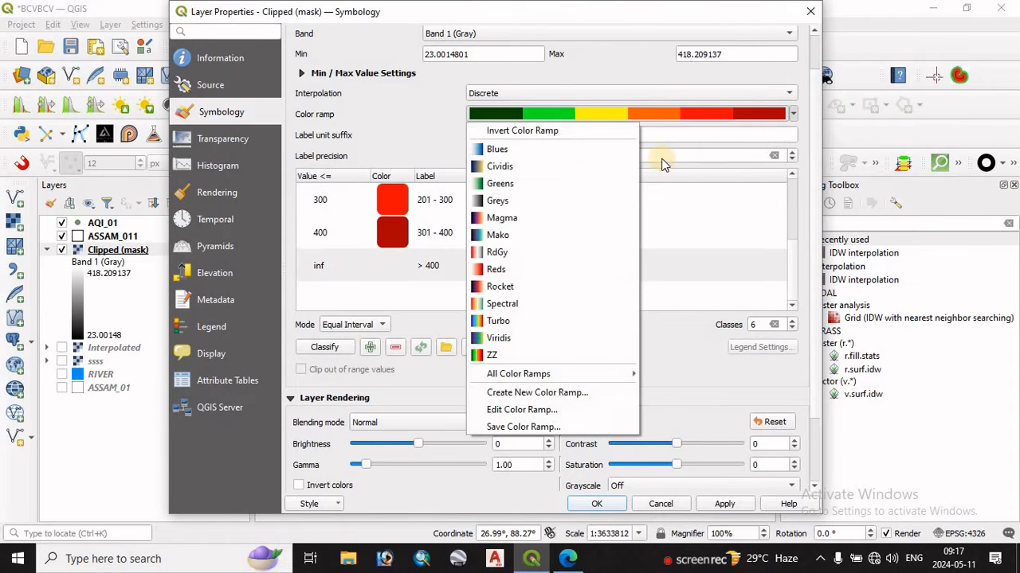
click(584, 374)
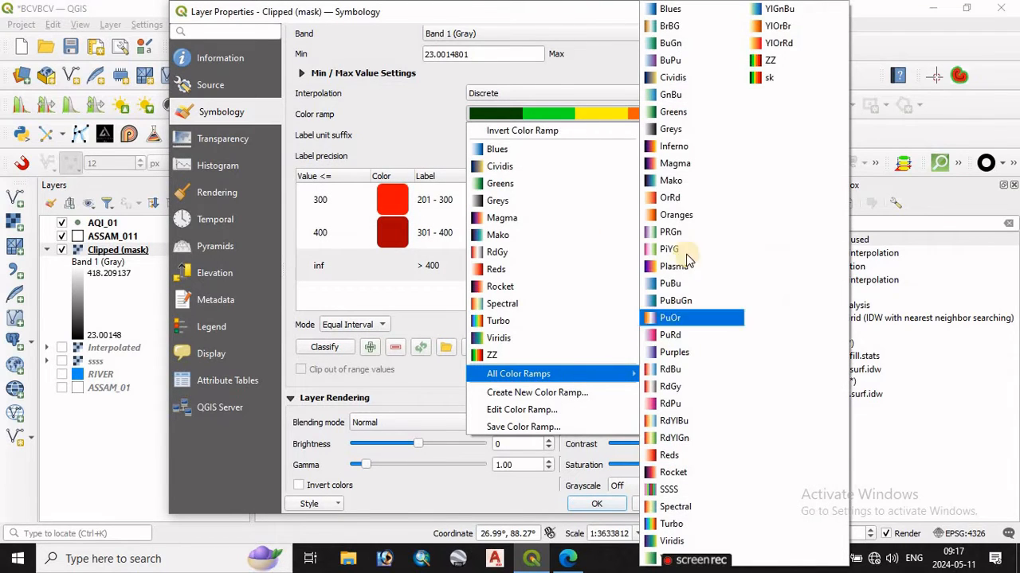
click(772, 79)
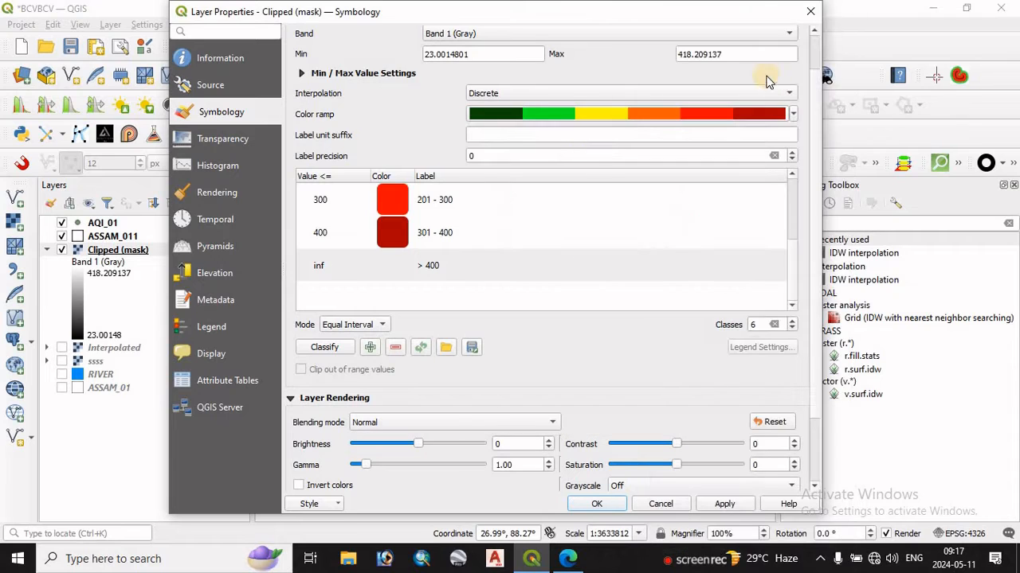
- Recolor the 201 - 300 class orange, 301 - 400 red and > 400 dark red, and apply the raster style
scroll(558, 236, up, 5)
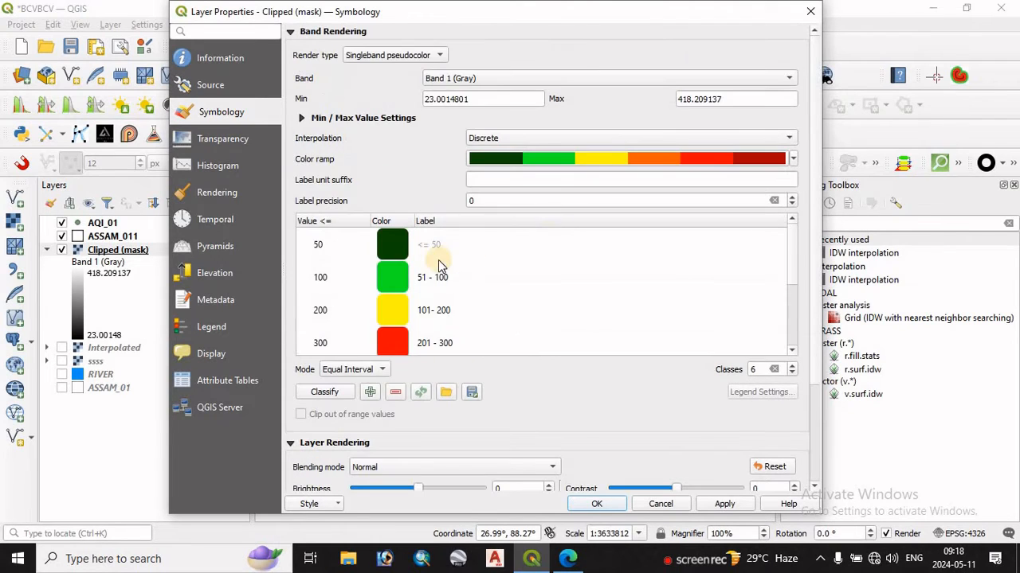
scroll(443, 271, down, 5)
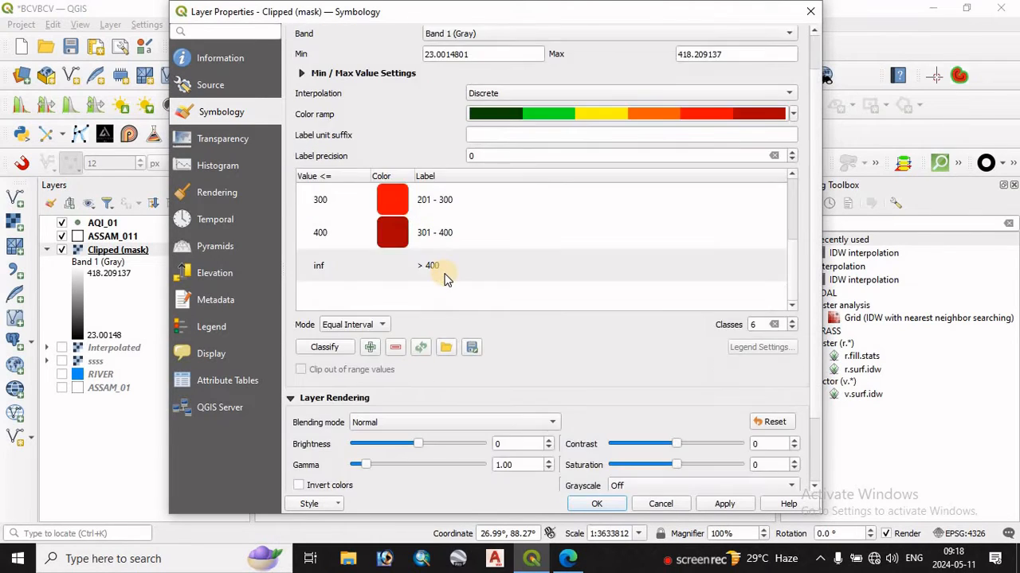
click(392, 211)
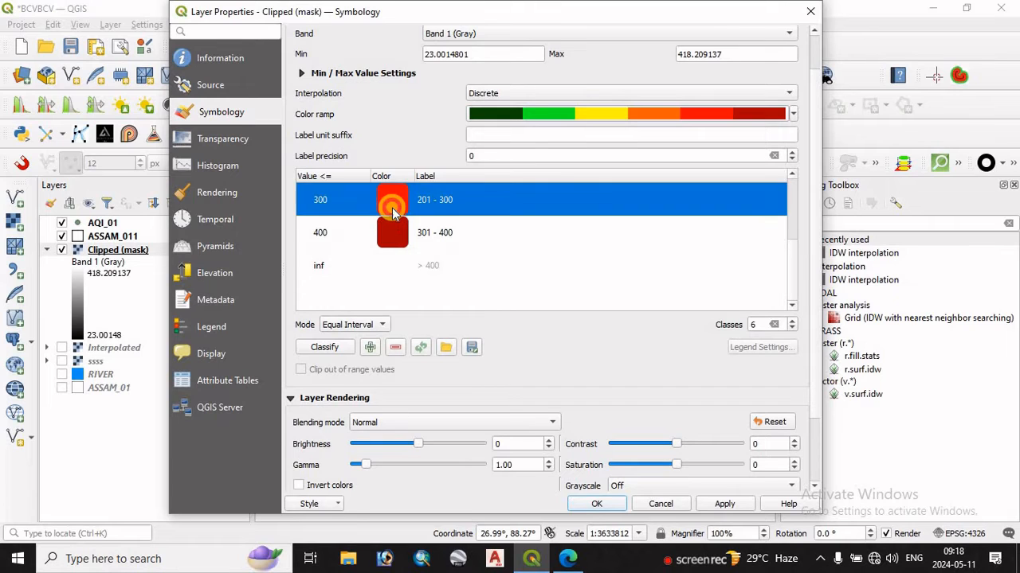
scroll(392, 211, up, 3)
scroll(411, 259, down, 5)
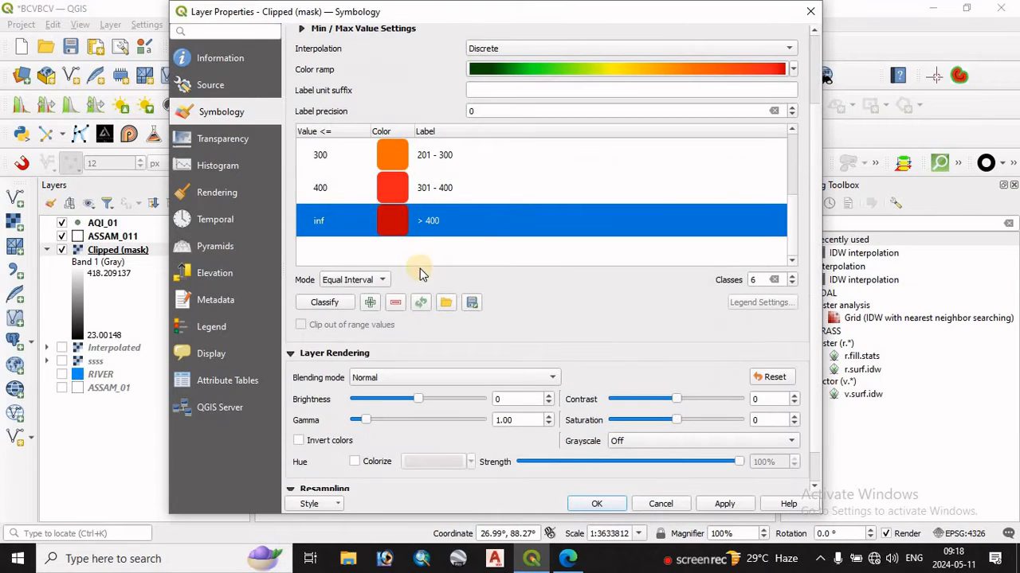
click(724, 504)
click(613, 508)
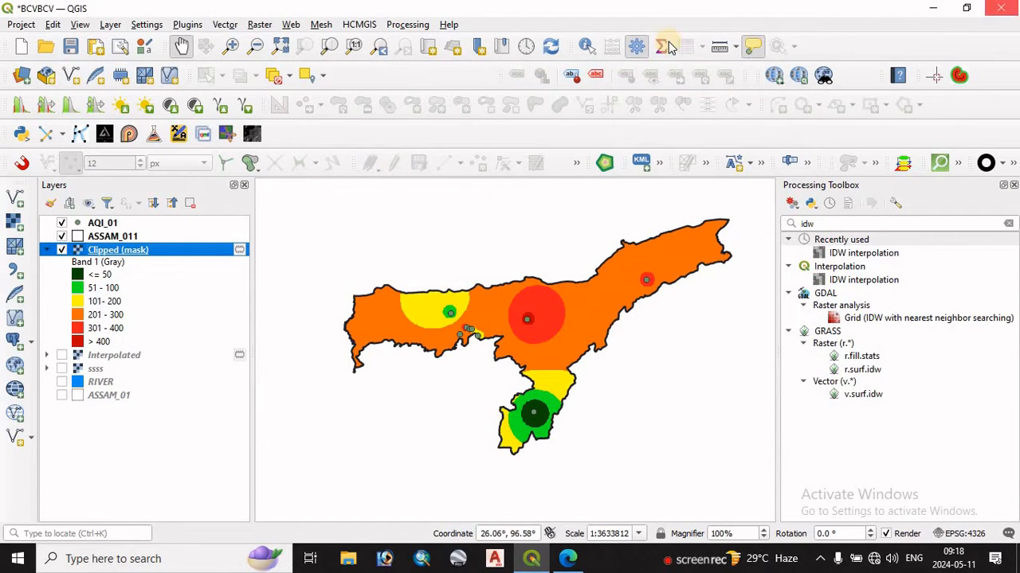
- Switch to Edge to check the AQI categories and colors in About_AQI.pdf, and return to the styled Assam map in QGIS
click(566, 566)
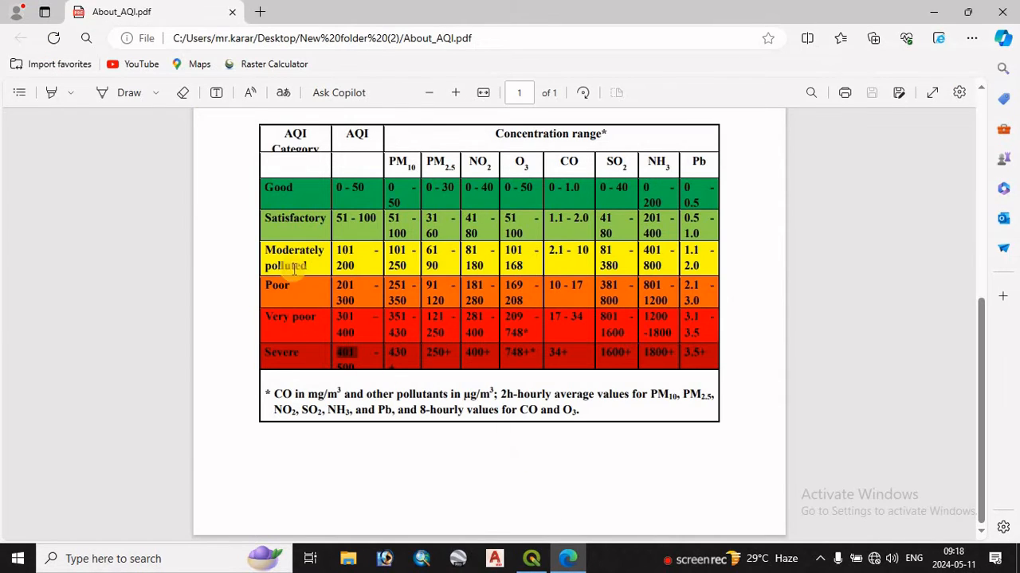
click(531, 558)
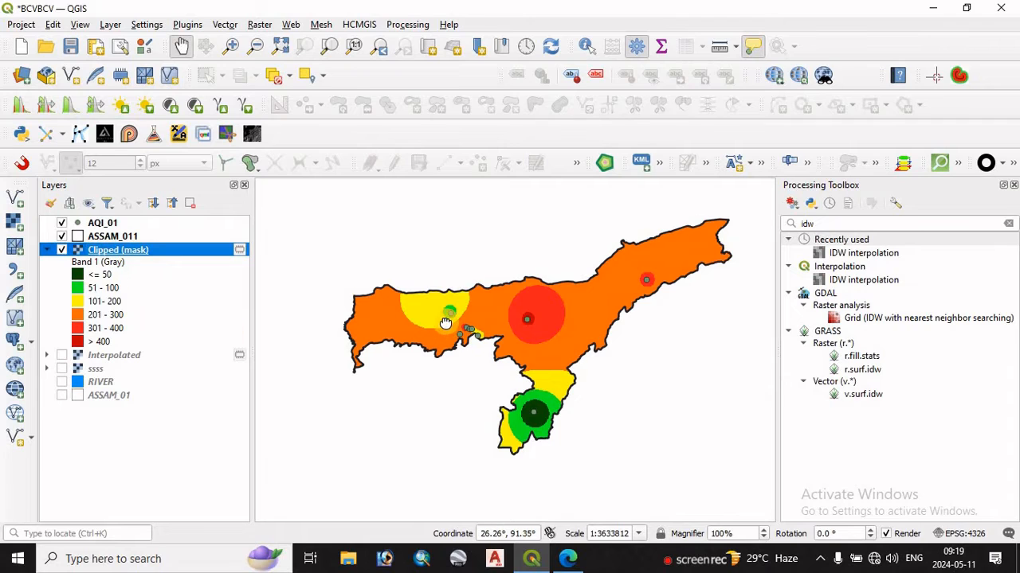
drag(446, 324, 406, 296)
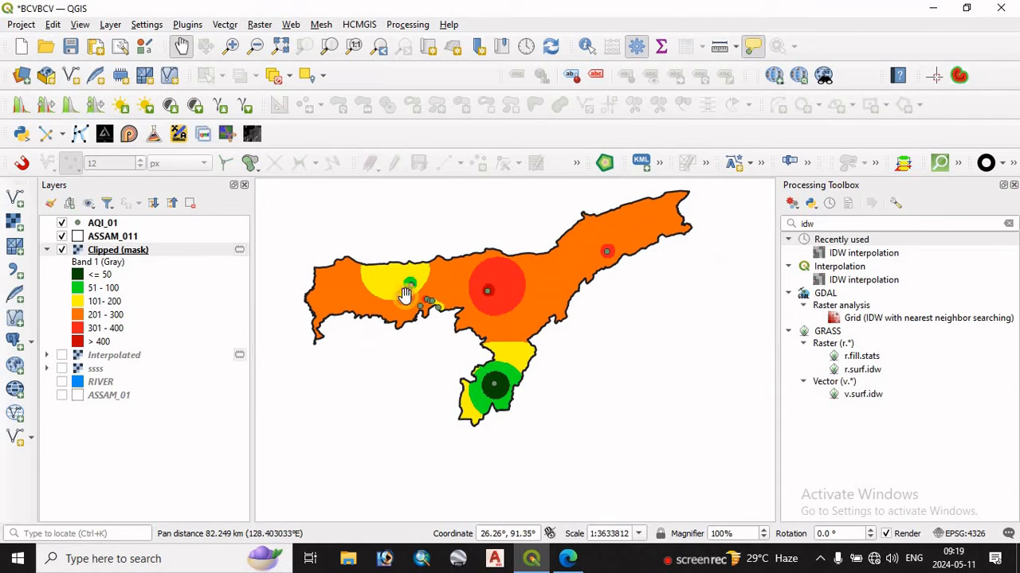
- Review the station records and AQI values in the attribute table of the AQI_01 layer
right_click(97, 224)
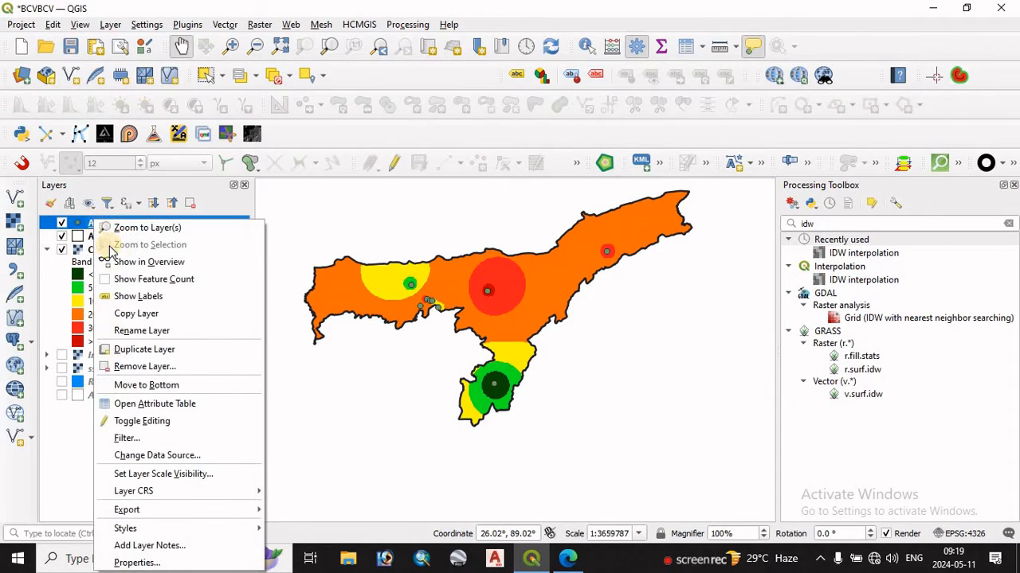
click(147, 403)
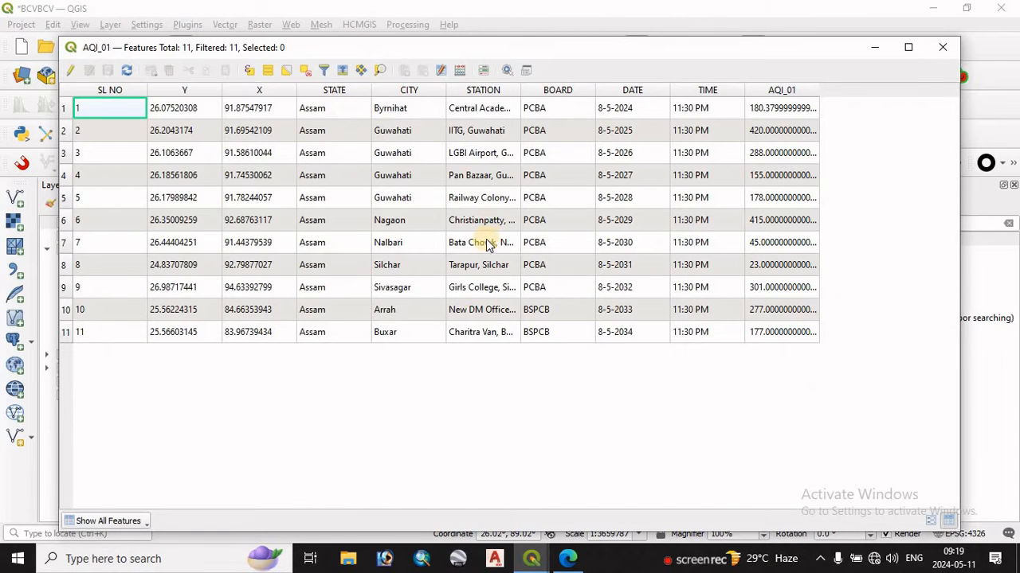
click(943, 46)
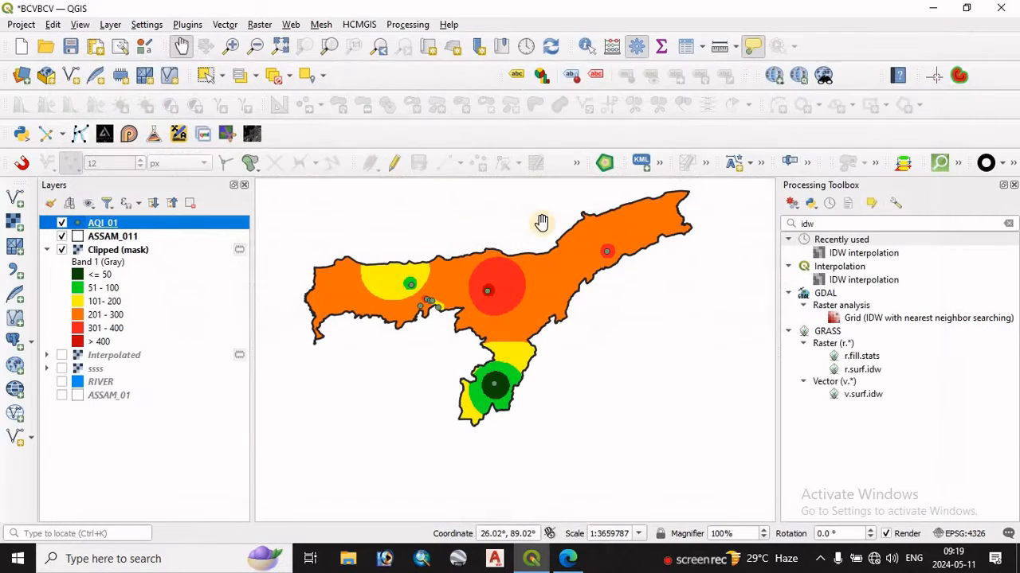
- Label the AQI_01 points with Single Labels using the STATION field, and apply the layer properties
right_click(147, 227)
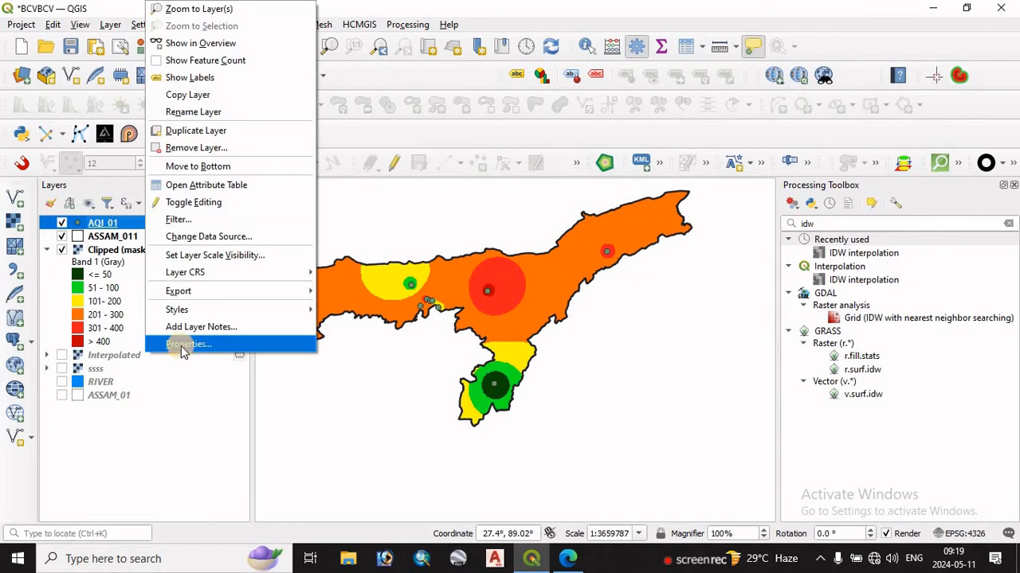
click(186, 347)
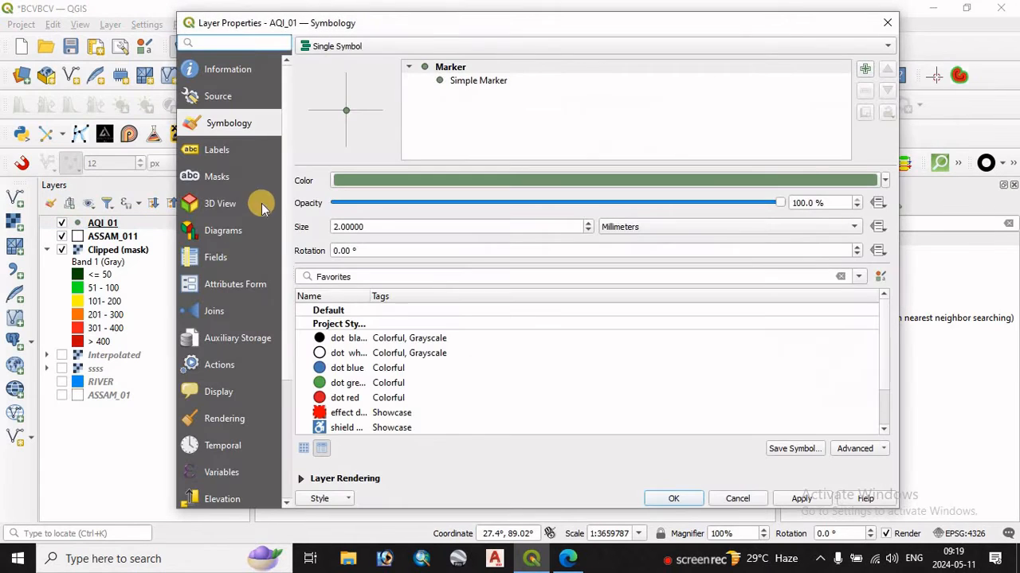
click(466, 85)
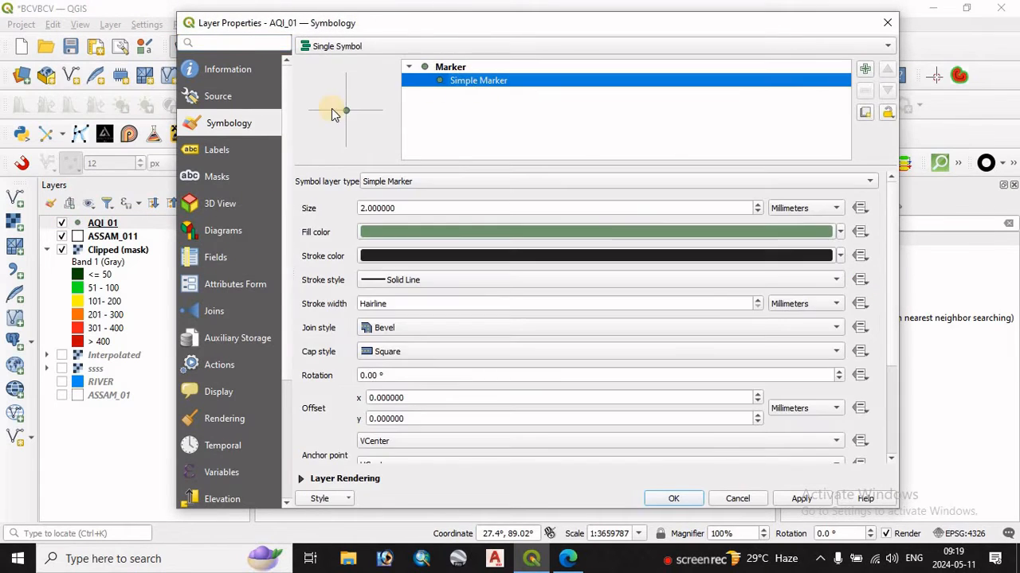
click(217, 153)
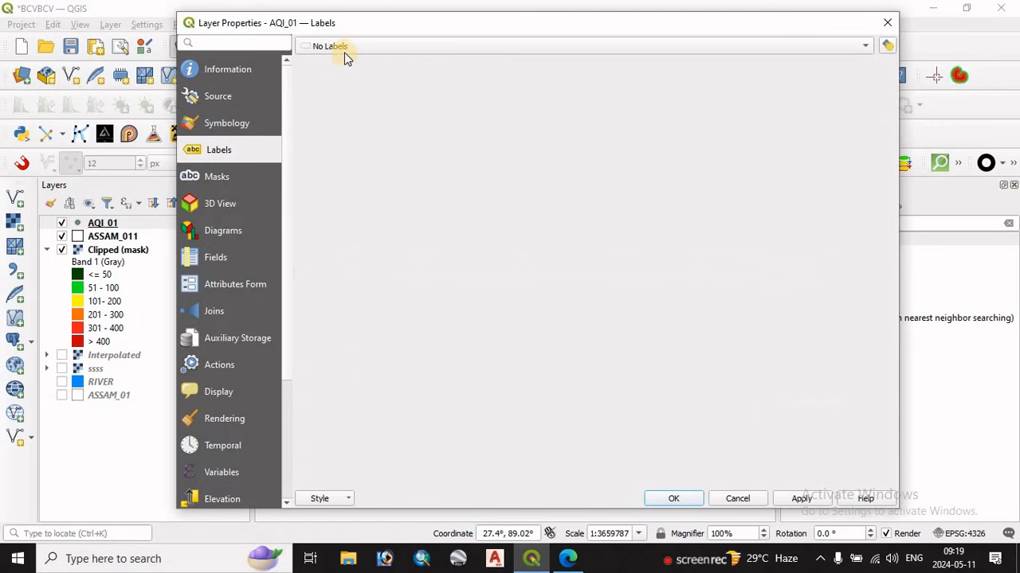
click(345, 50)
click(404, 109)
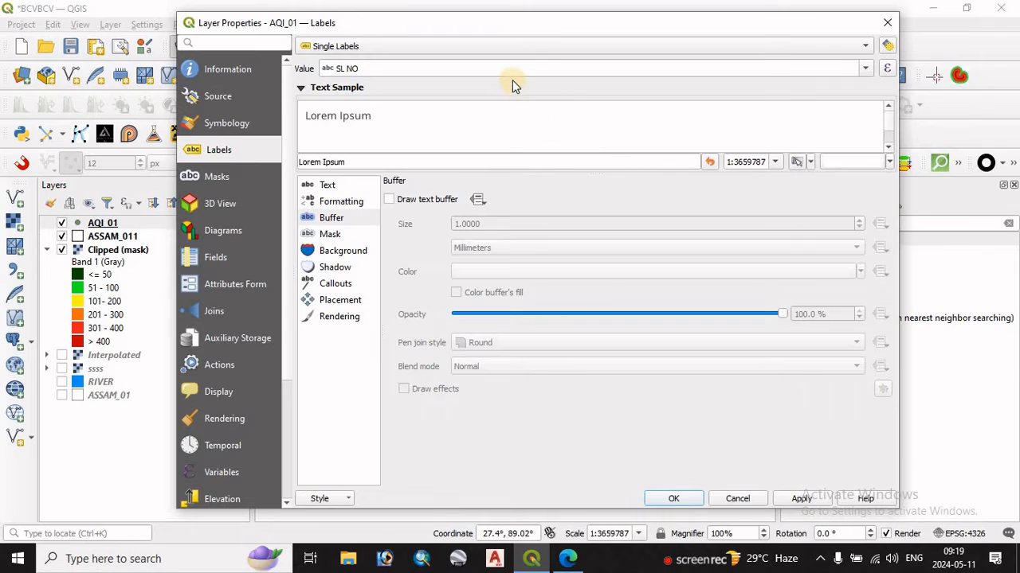
click(510, 69)
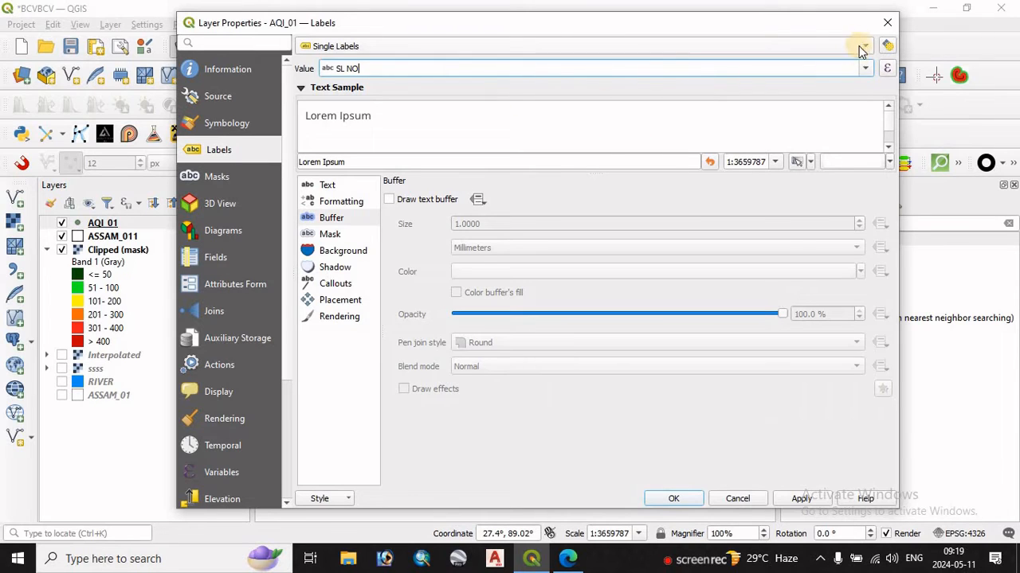
click(866, 68)
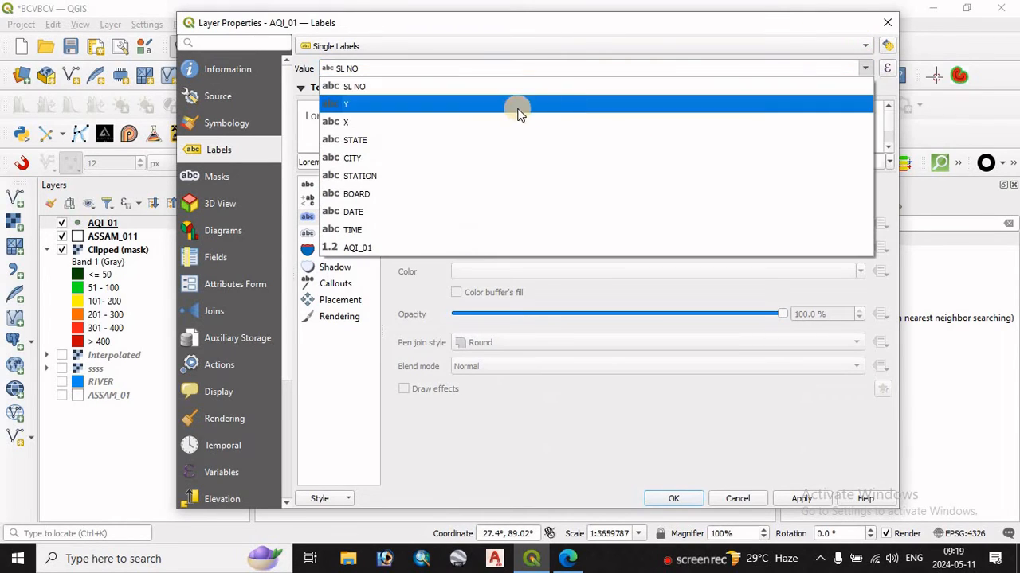
click(368, 176)
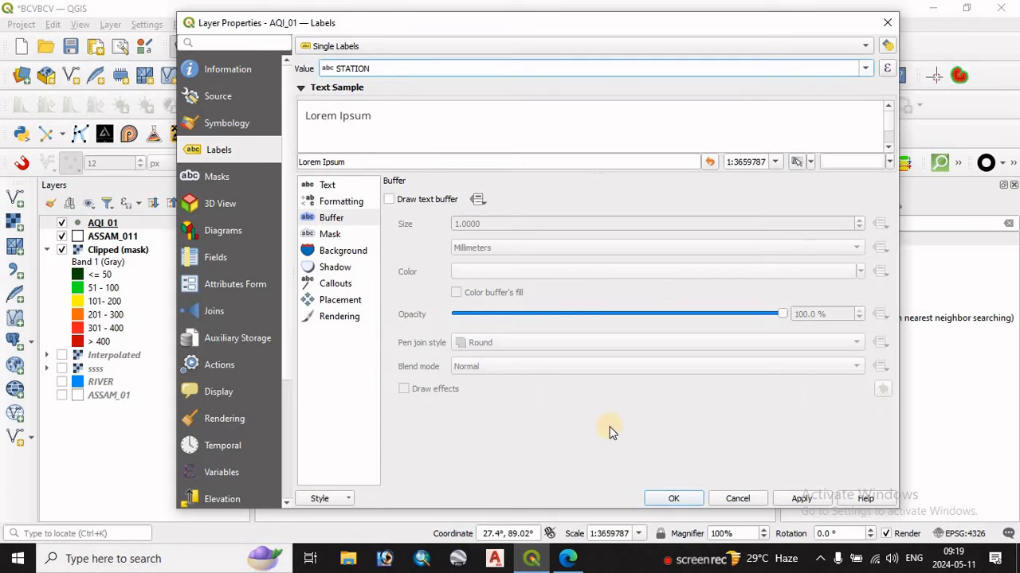
click(799, 498)
click(673, 499)
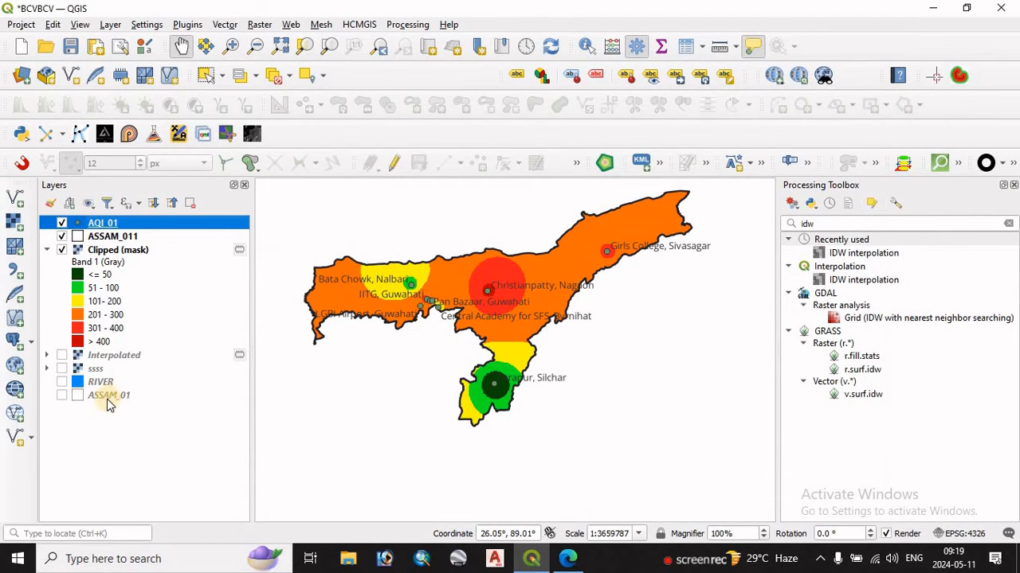
- Move the ASSAM_01 layer to the top of the layer order and make it visible
drag(105, 398, 97, 225)
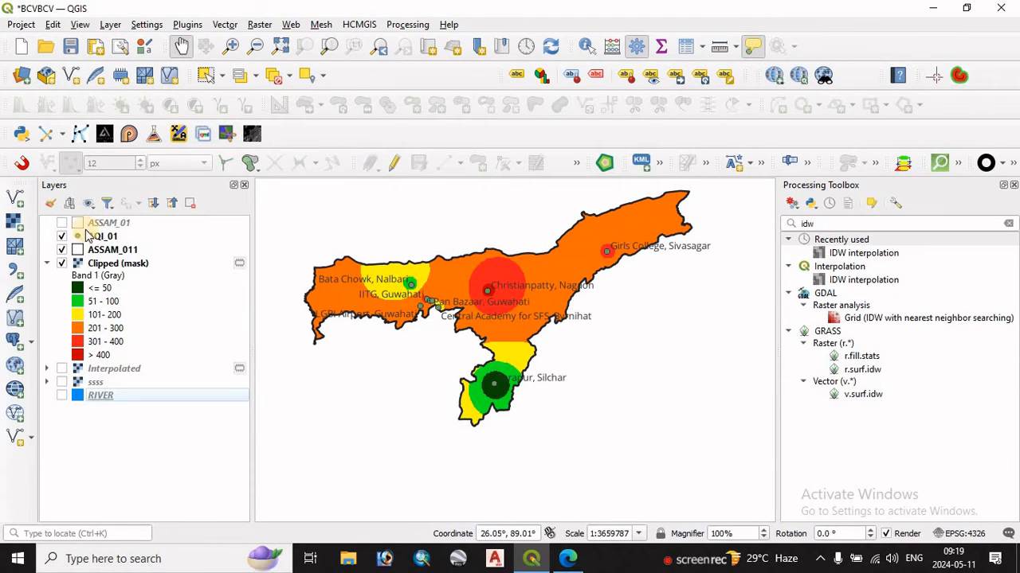
click(62, 223)
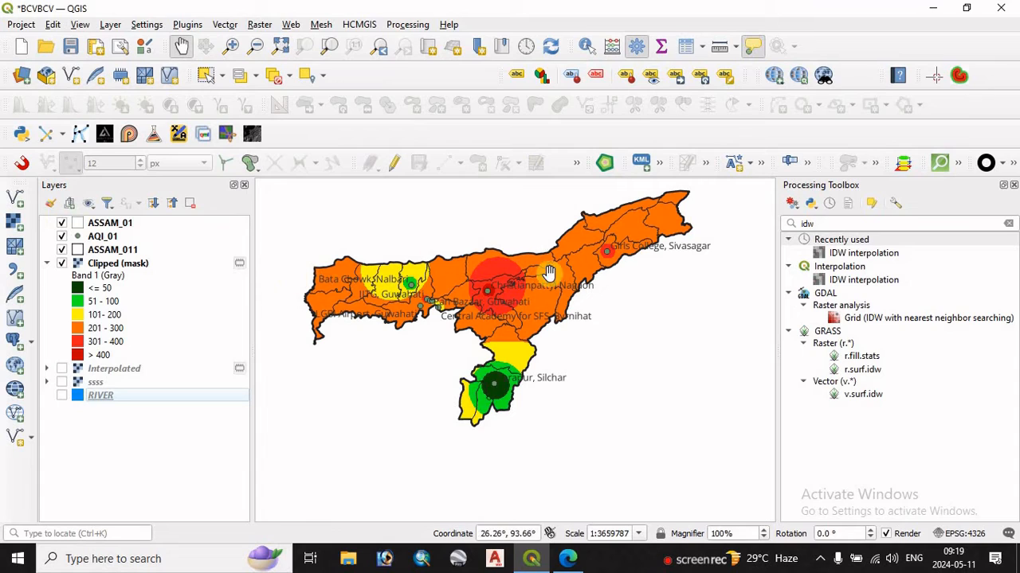
- Check the Simple Fill symbology settings of the ASSAM_01 layer and apply the layer properties
click(78, 226)
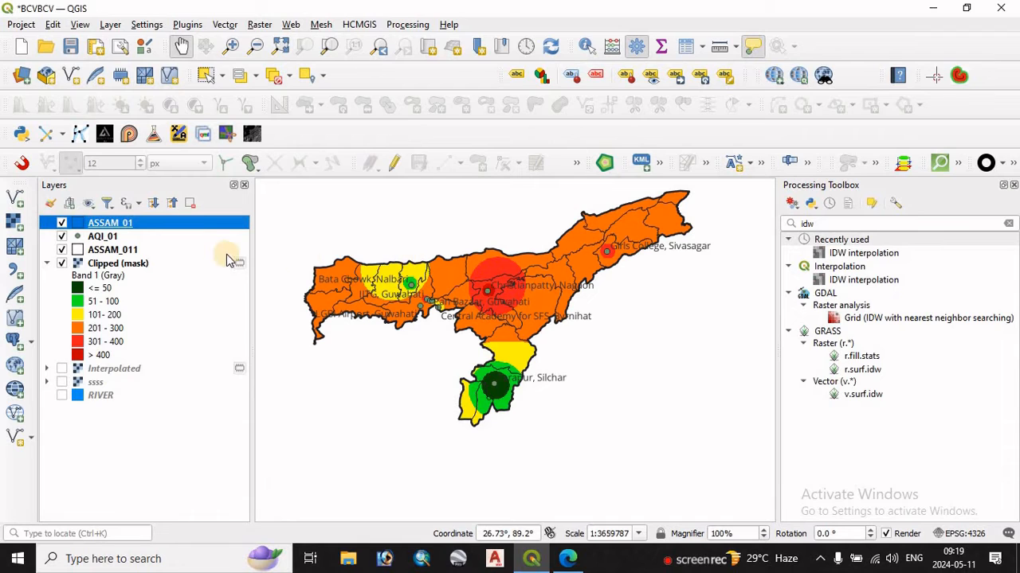
double_click(102, 224)
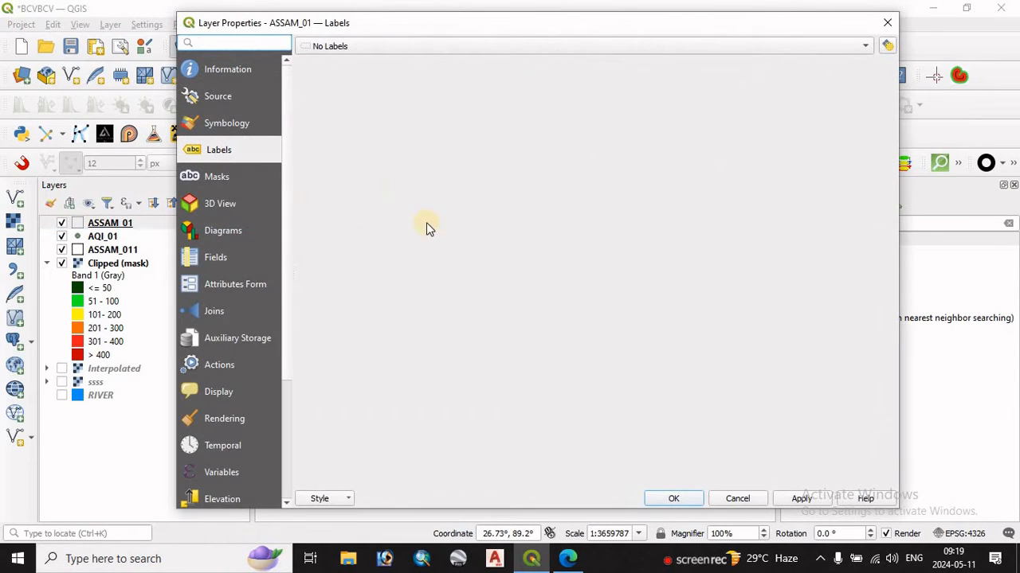
click(241, 125)
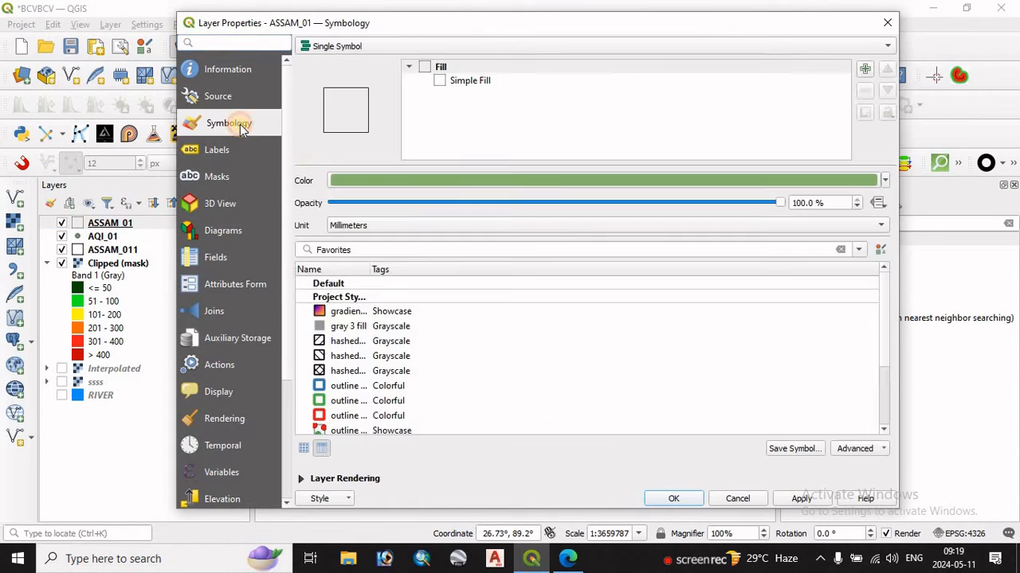
click(470, 83)
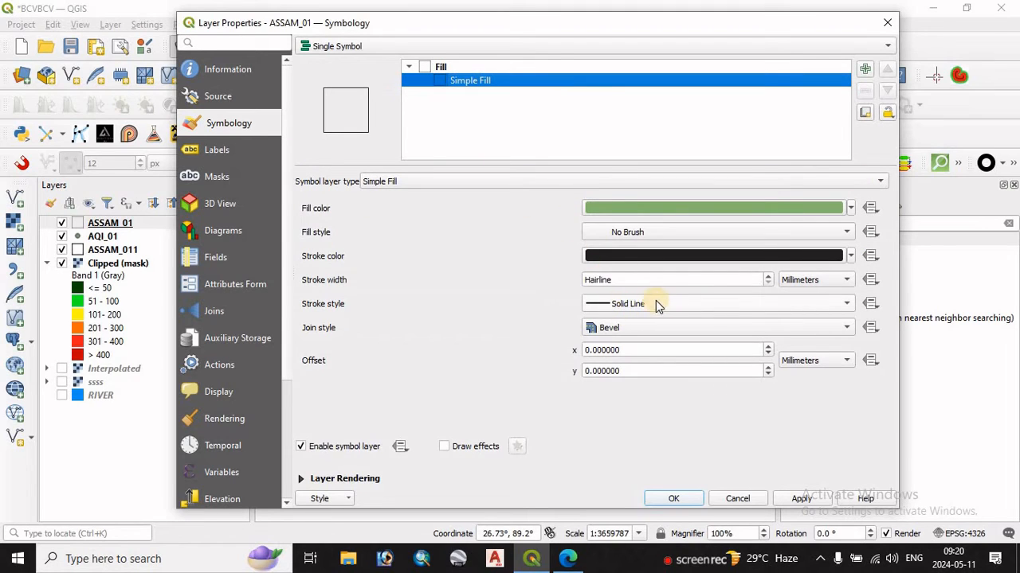
click(799, 499)
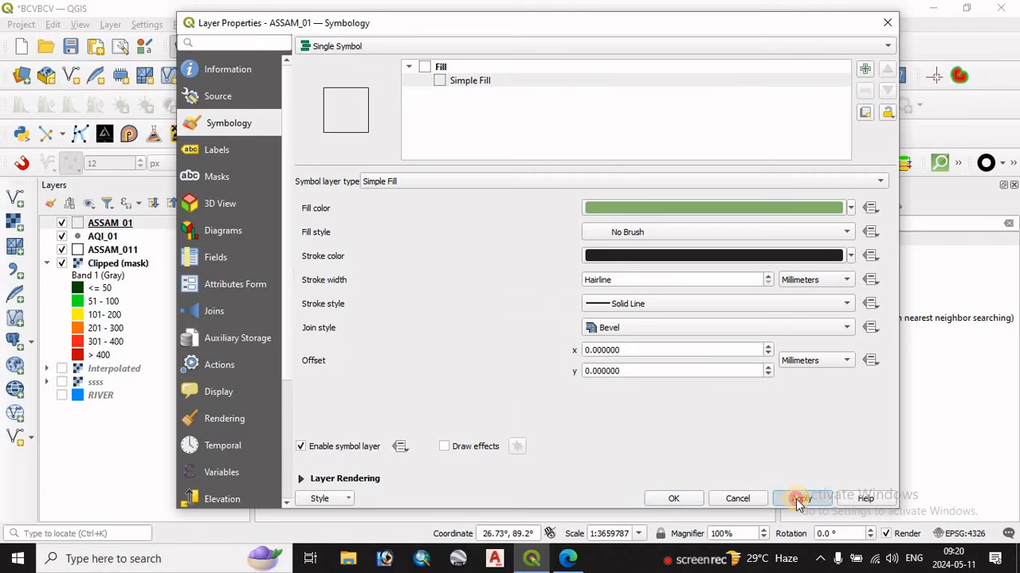
click(673, 498)
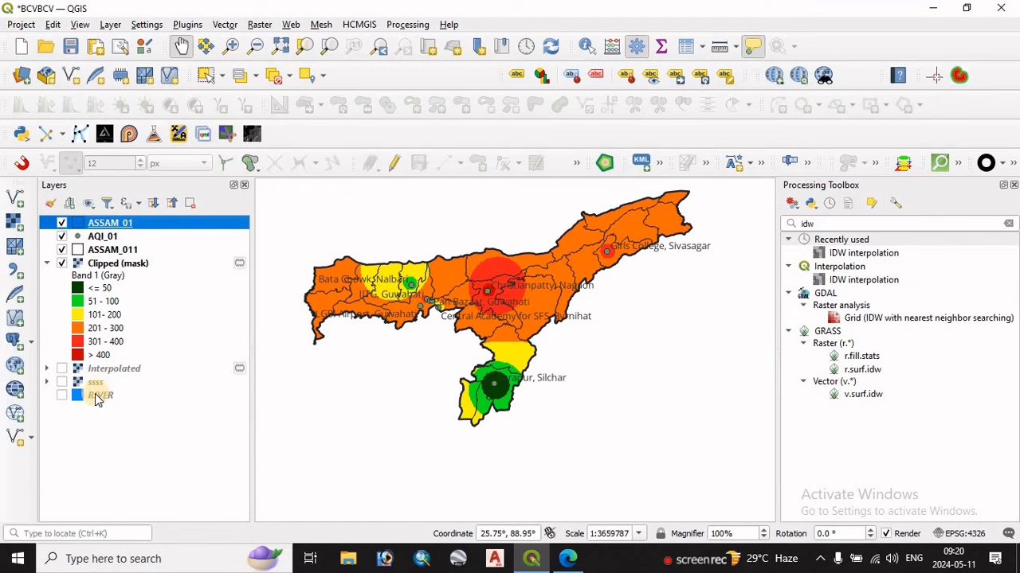
- Move the RIVER layer to the top of the layer order, make it visible and inspect it on the map
drag(95, 396, 70, 227)
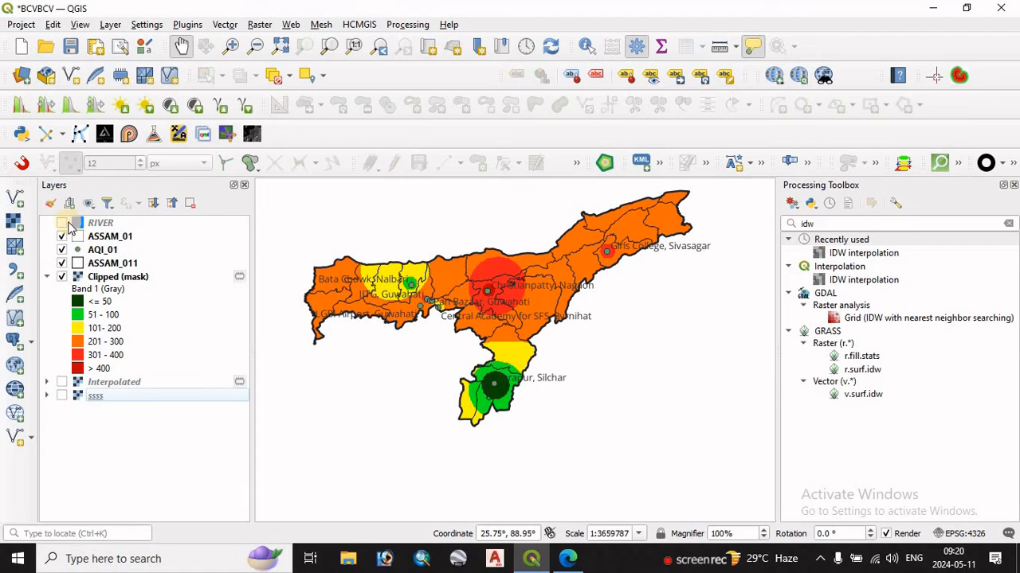
click(63, 224)
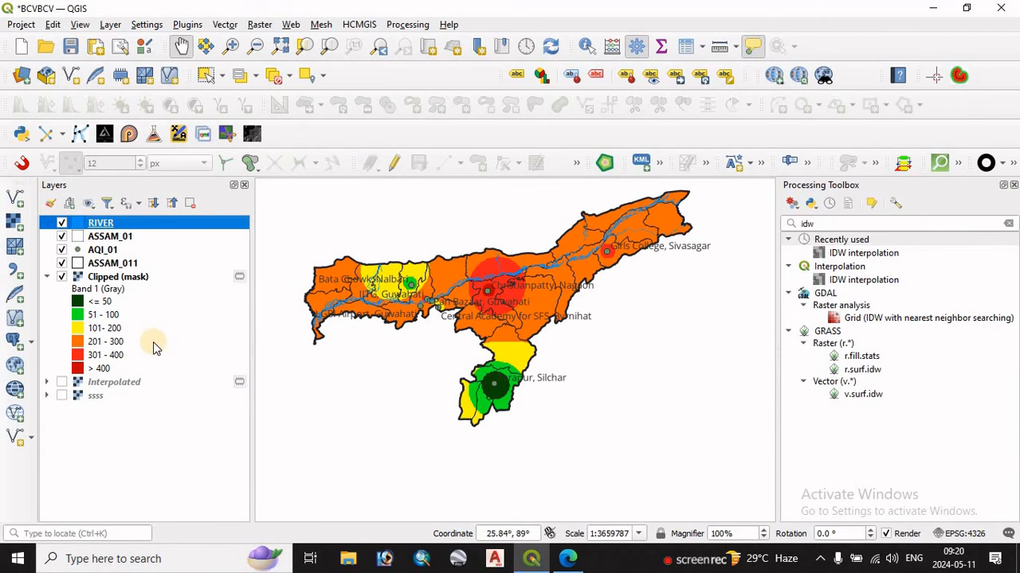
scroll(430, 296, up, 3)
scroll(458, 291, down, 2)
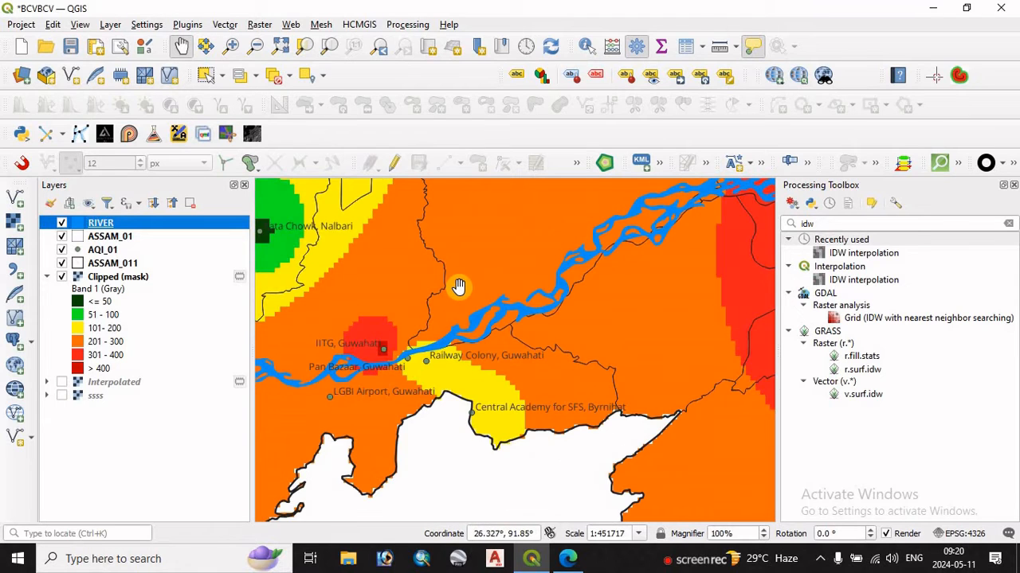
scroll(469, 299, up, 4)
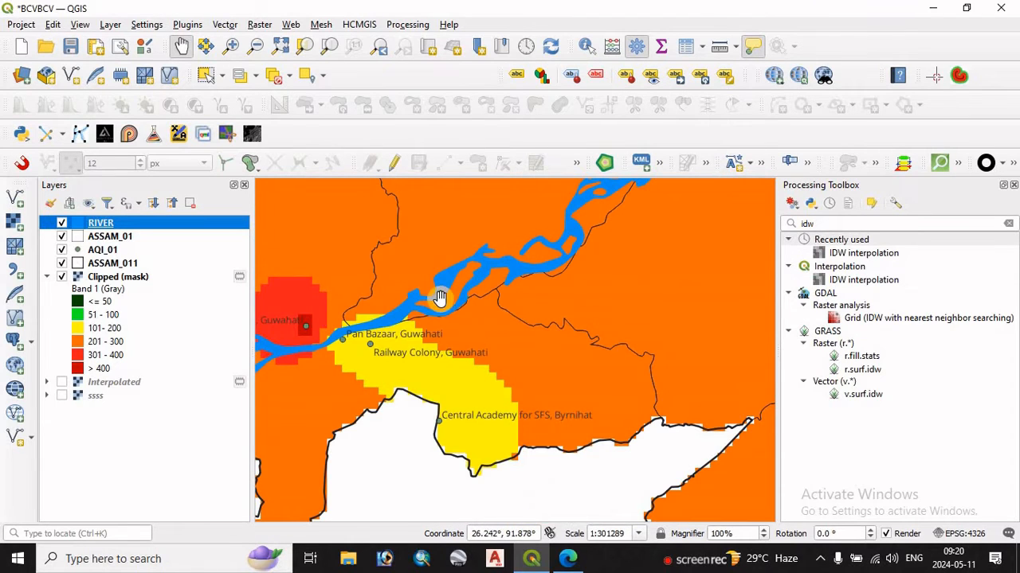
scroll(462, 309, down, 3)
scroll(571, 332, down, 1)
drag(649, 315, 721, 247)
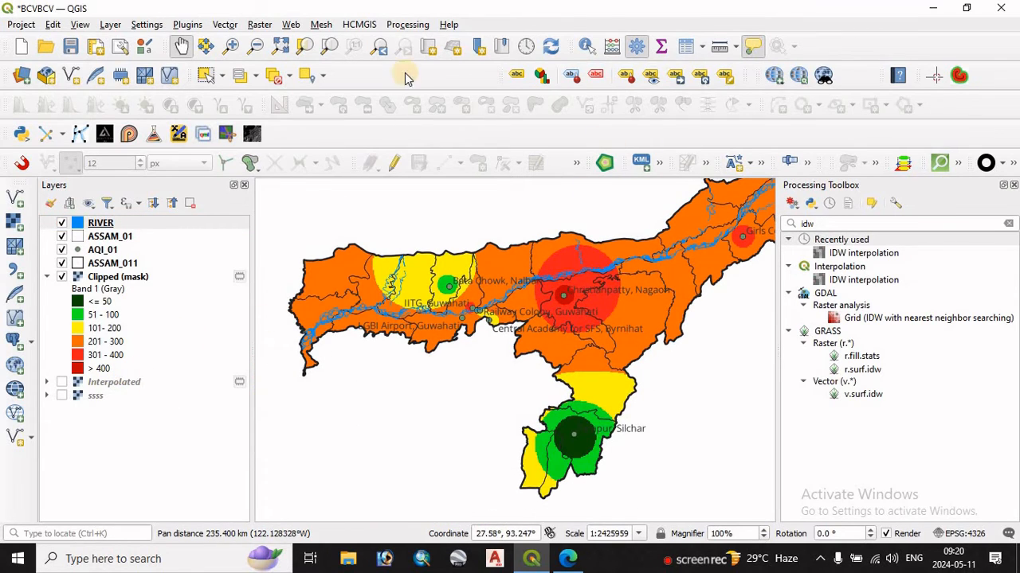
- Set up a raster Contour extraction on Clipped (mask), Band 1 (Gray), with a 20 interval and the attribute name aqi
click(259, 24)
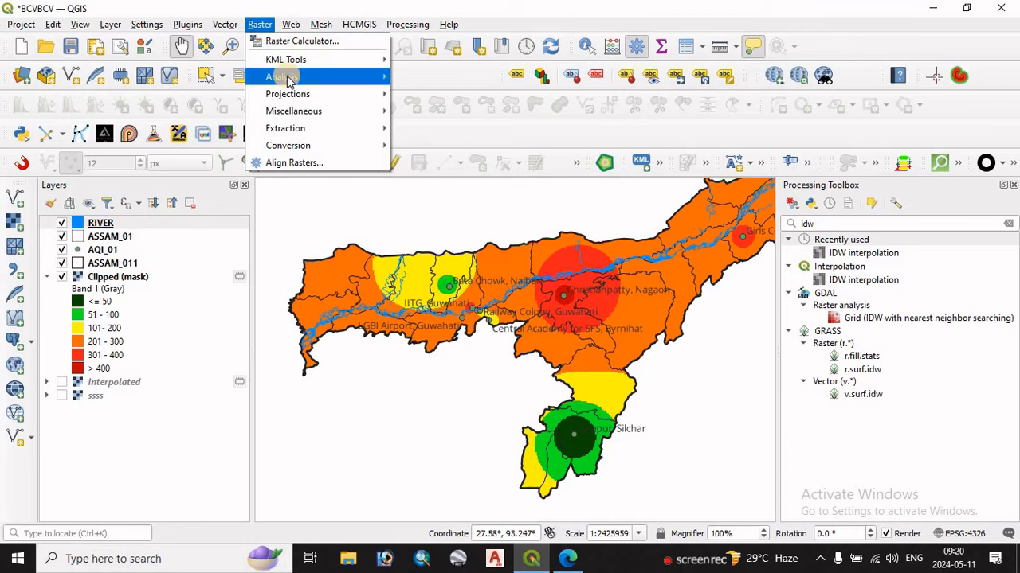
mouse_move(296, 132)
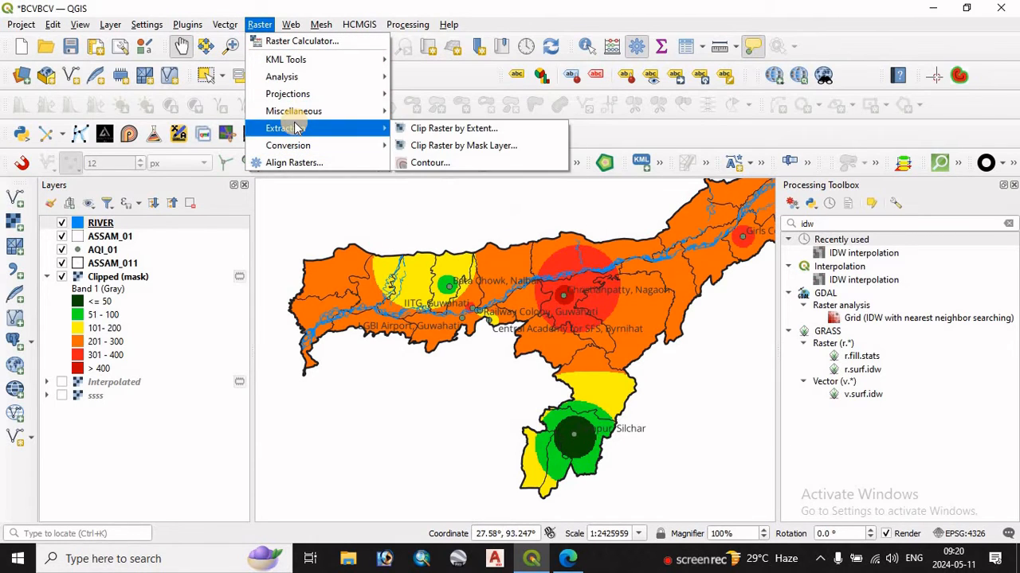
click(418, 164)
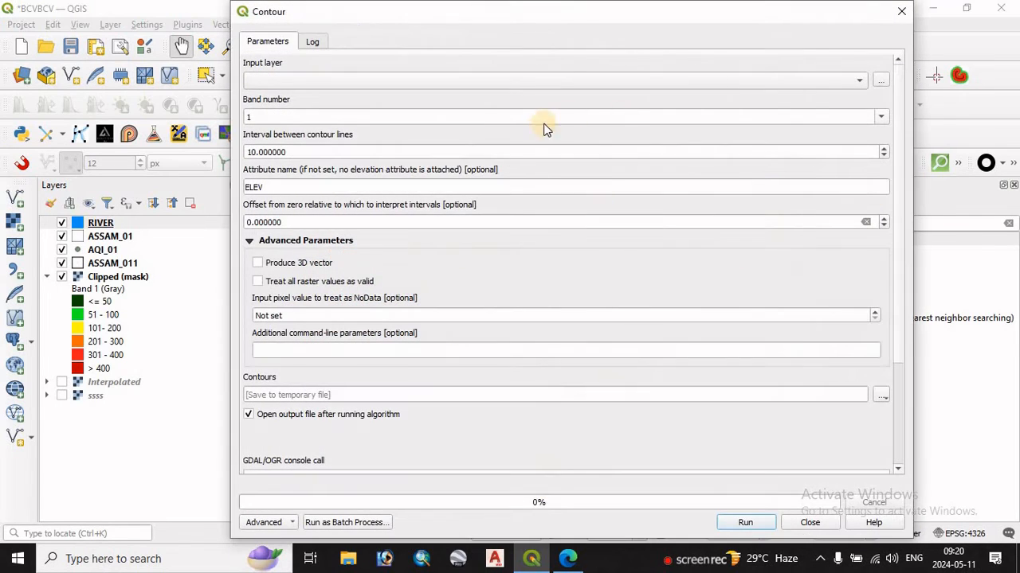
click(387, 83)
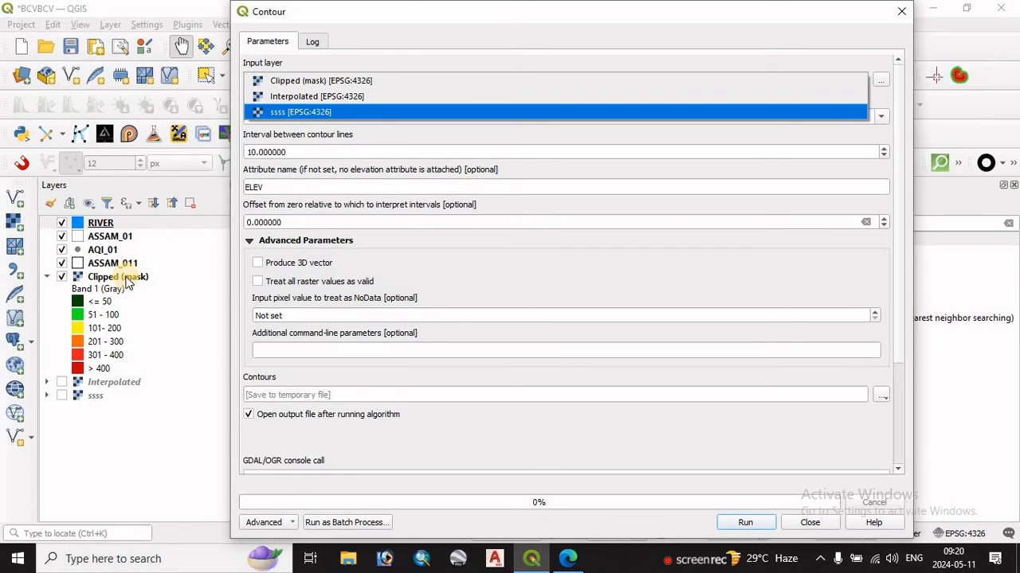
click(353, 80)
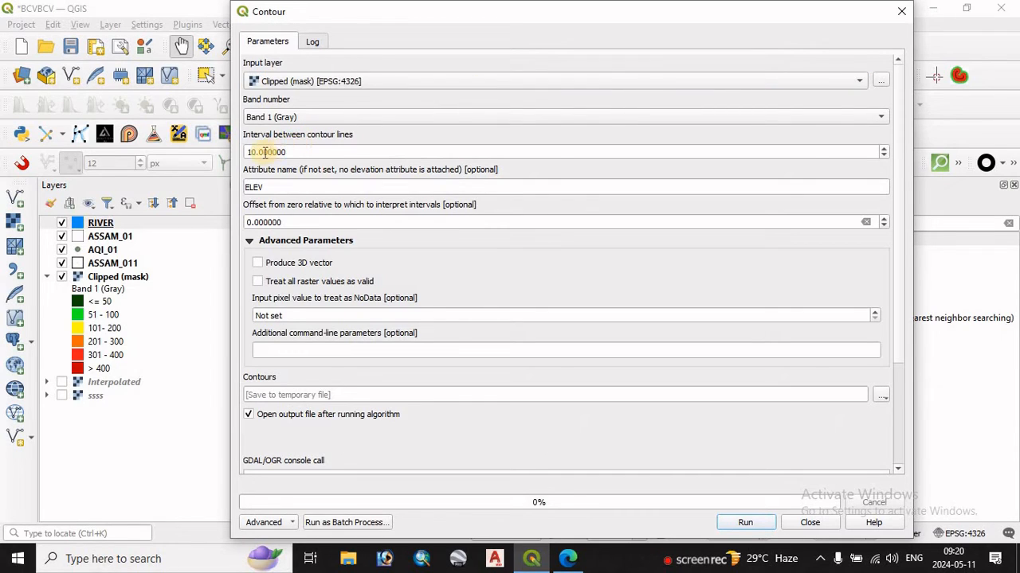
drag(257, 152, 241, 151)
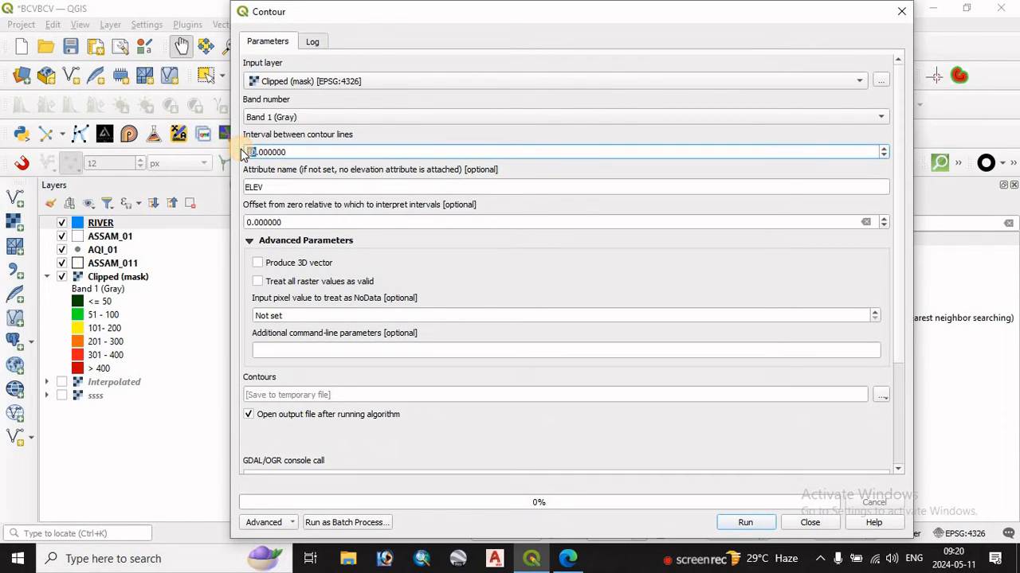
double_click(262, 188)
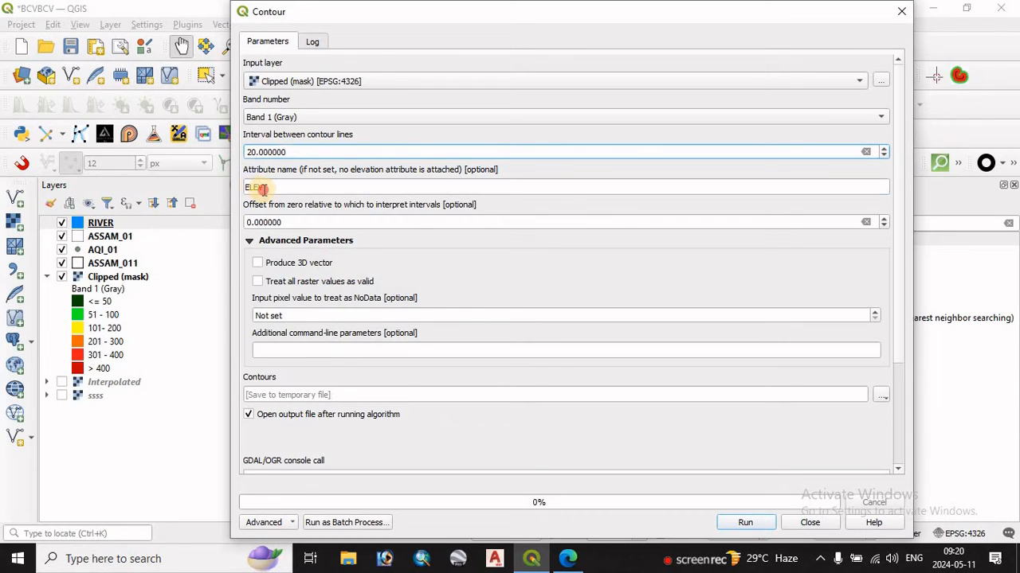
double_click(262, 188)
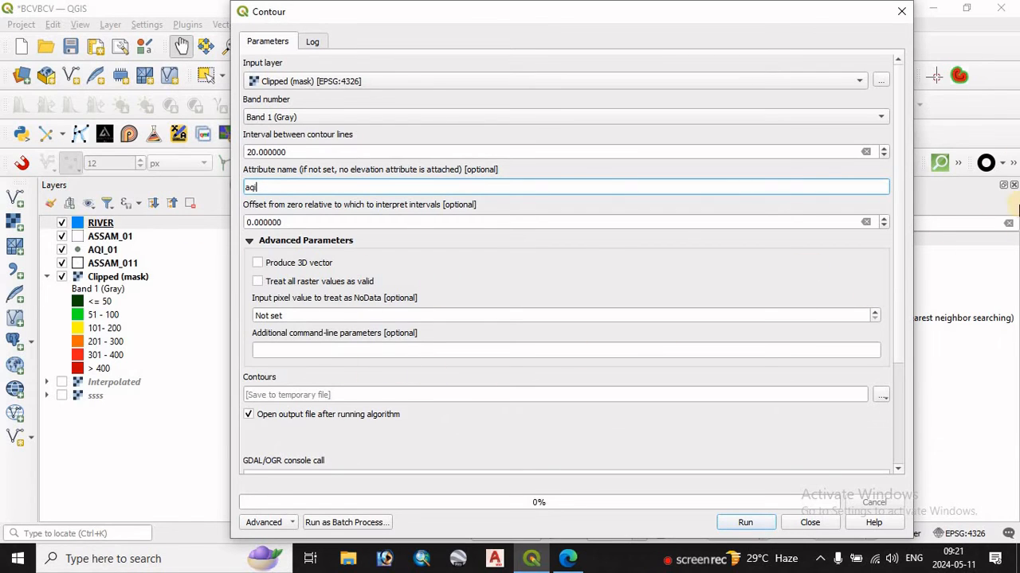
- Set the contour output to the shapefile aqi_contour in the vectors folder, run the algorithm and close the dialog
drag(899, 251, 925, 384)
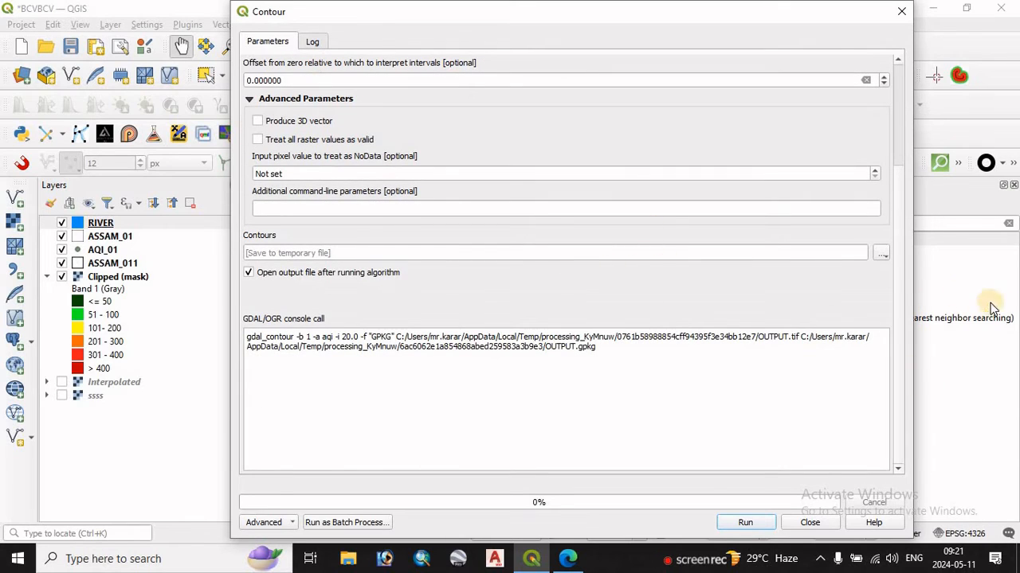
click(881, 254)
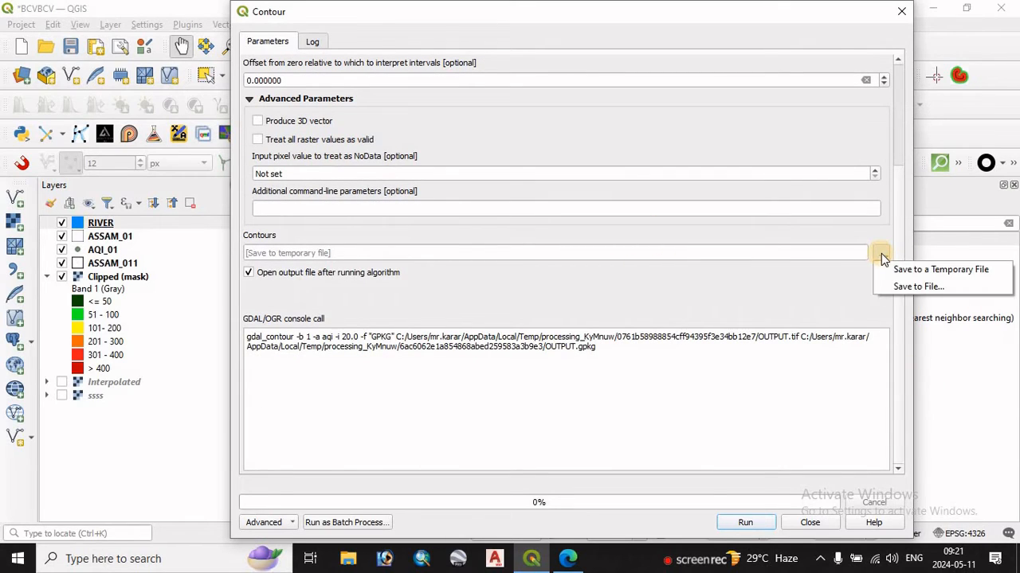
click(910, 290)
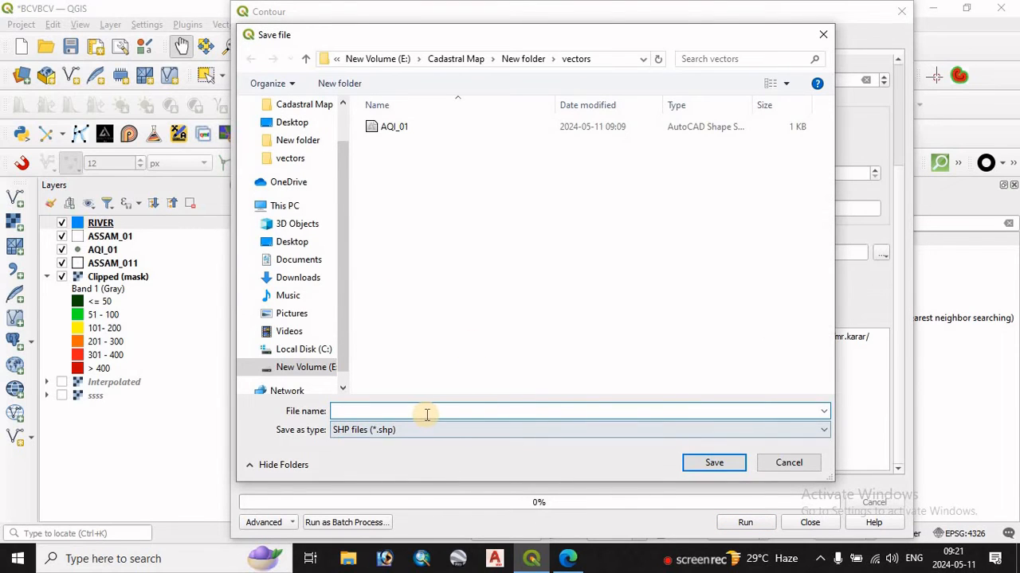
text(aq)
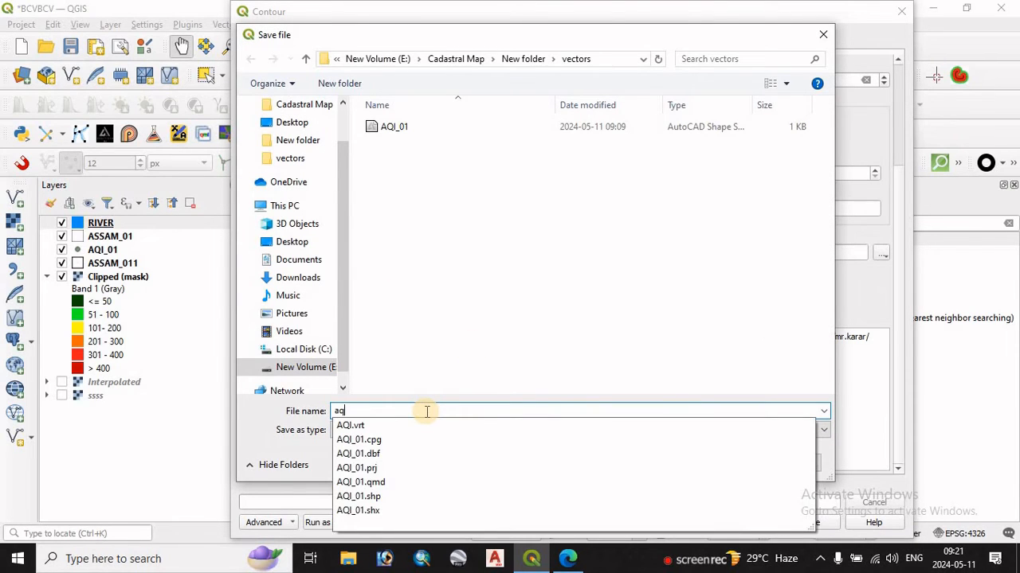
text(i_conto)
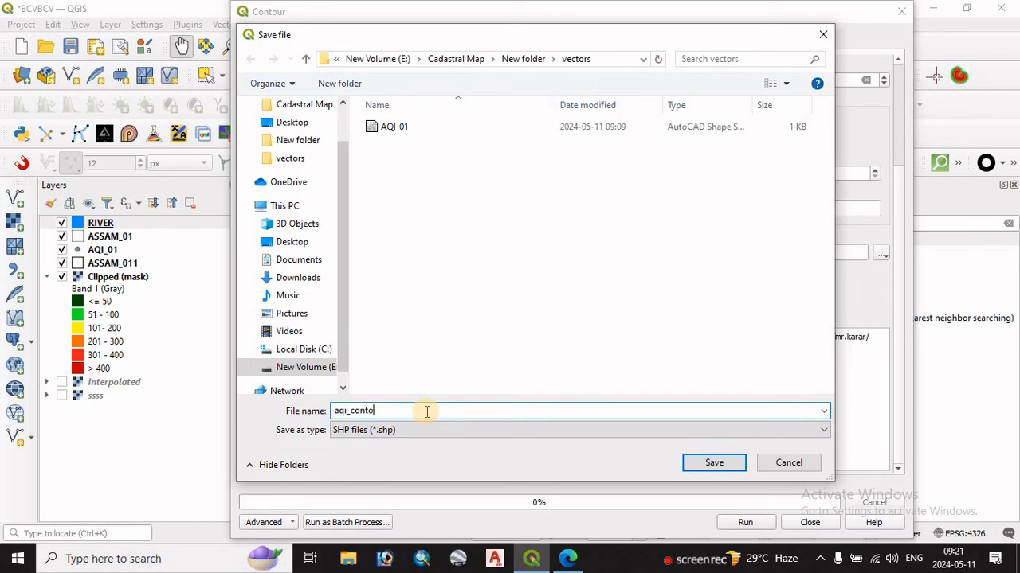
text(ur)
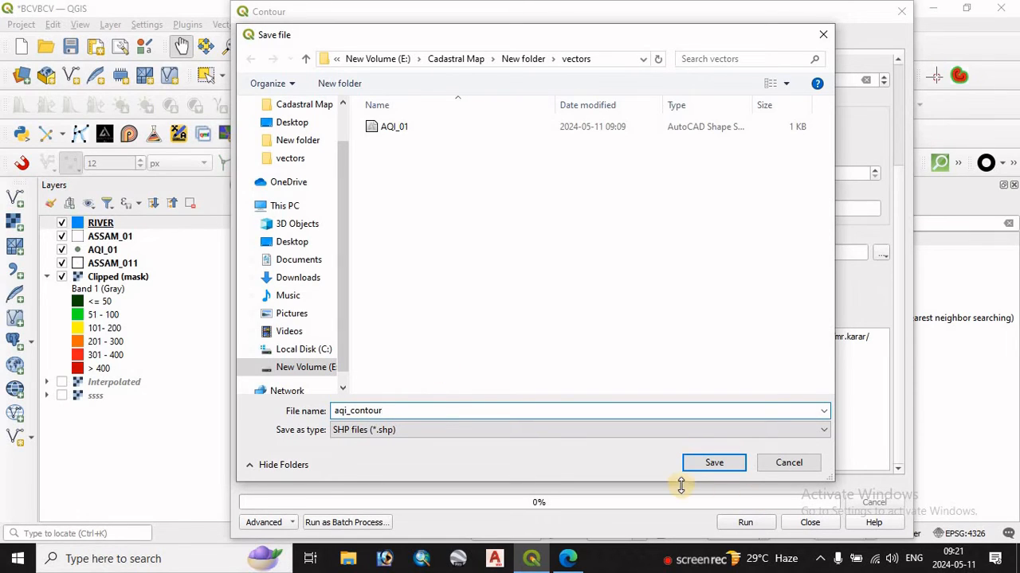
click(708, 464)
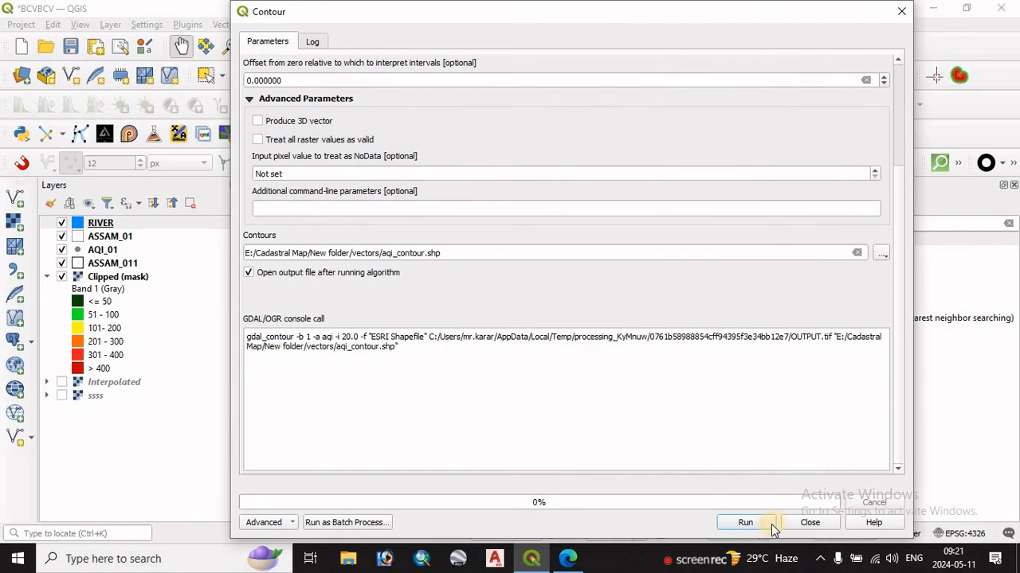
click(744, 523)
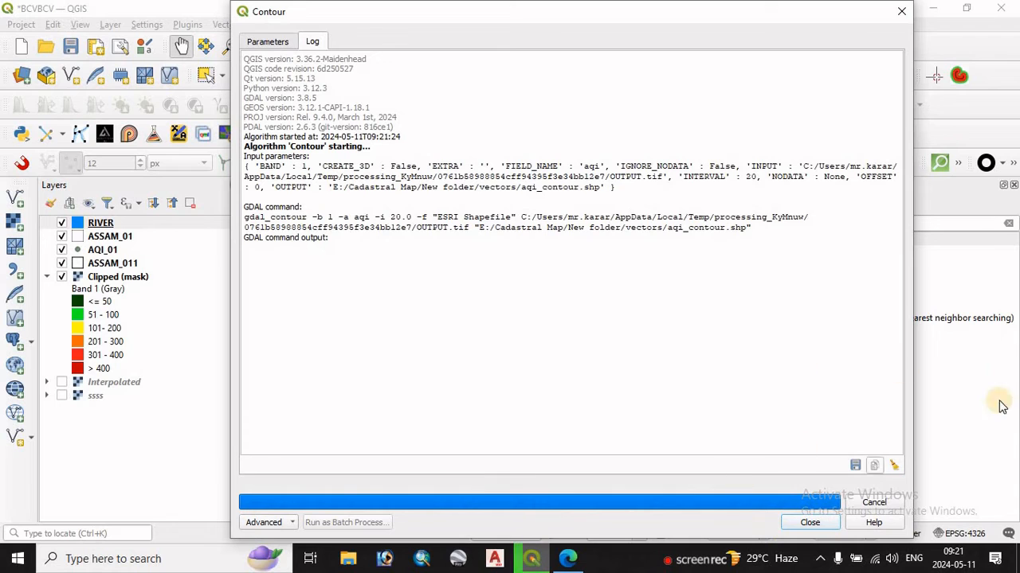
click(808, 523)
- Set the aqi_contour layer's Simple Line symbol to a Hairline stroke width and the Dot Line stroke style
drag(596, 304, 635, 355)
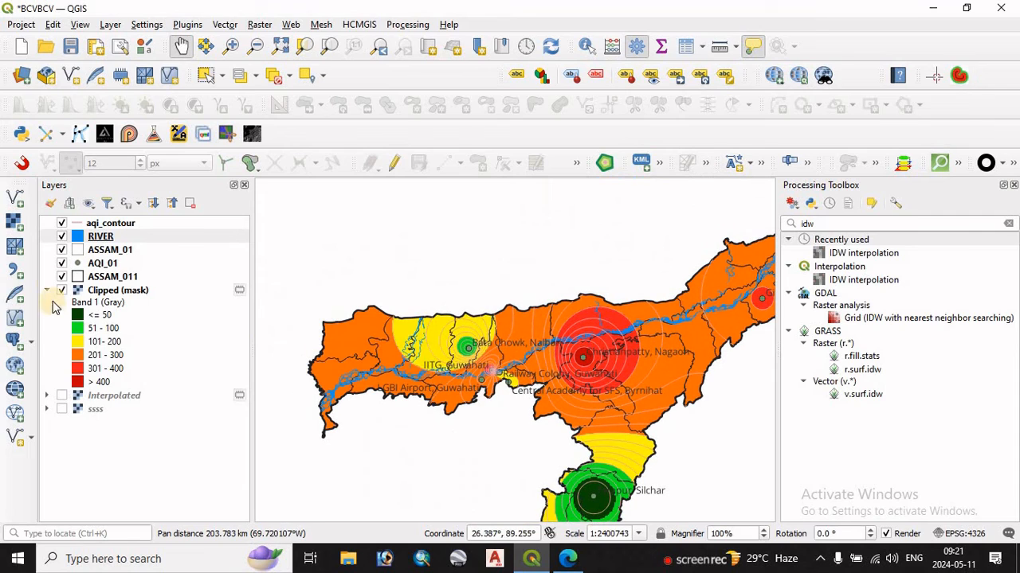
click(77, 226)
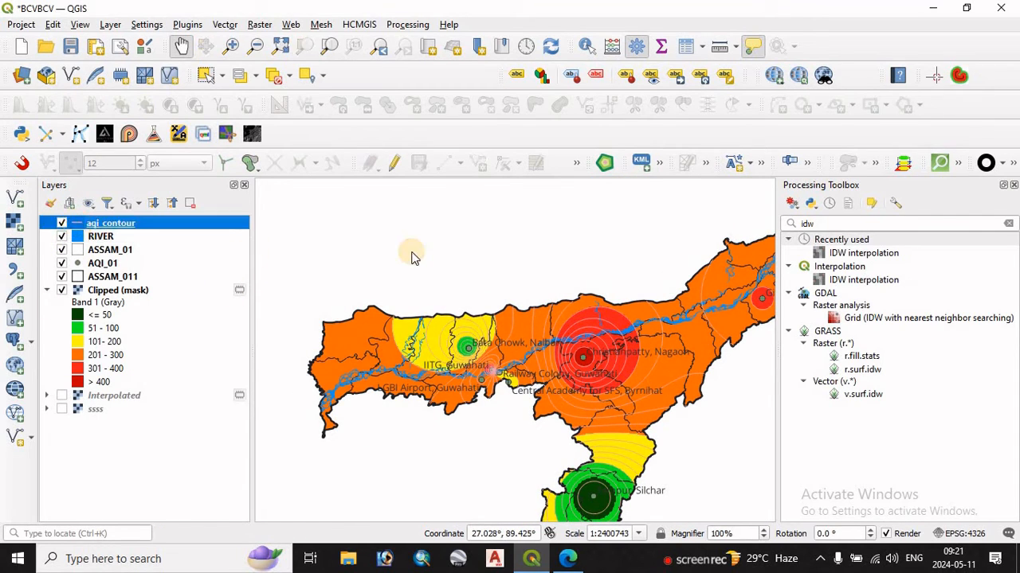
double_click(80, 225)
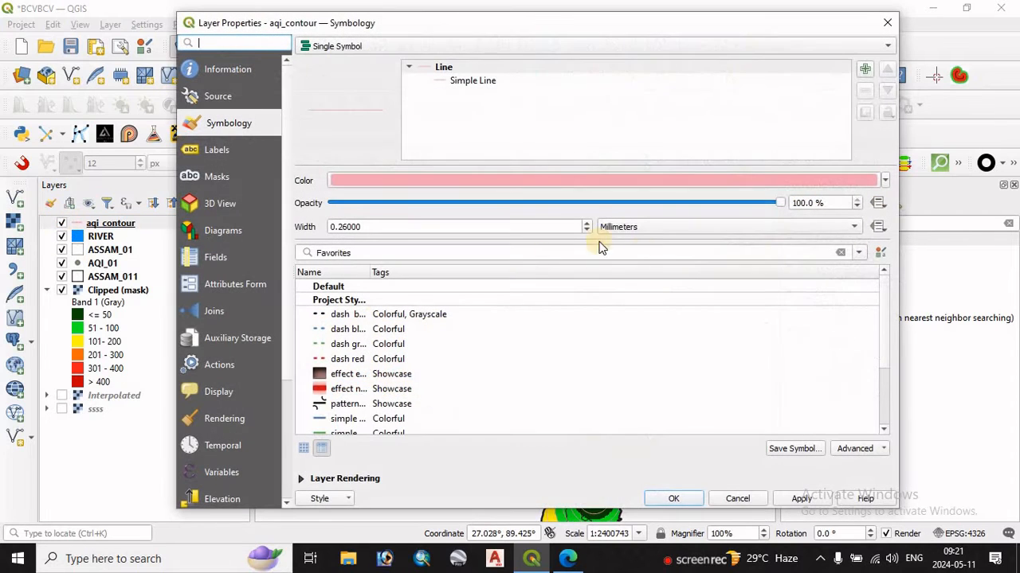
click(484, 82)
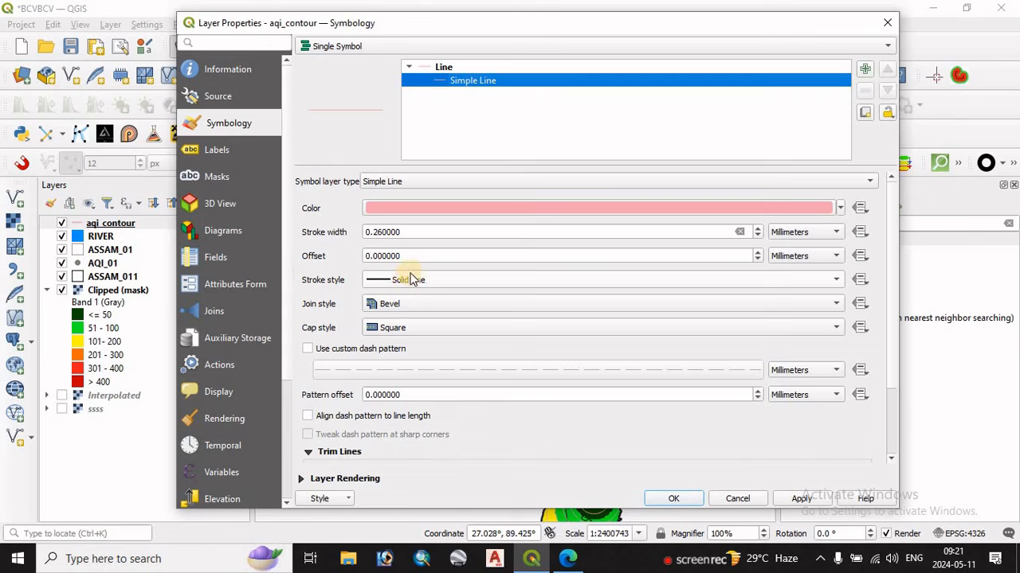
click(403, 232)
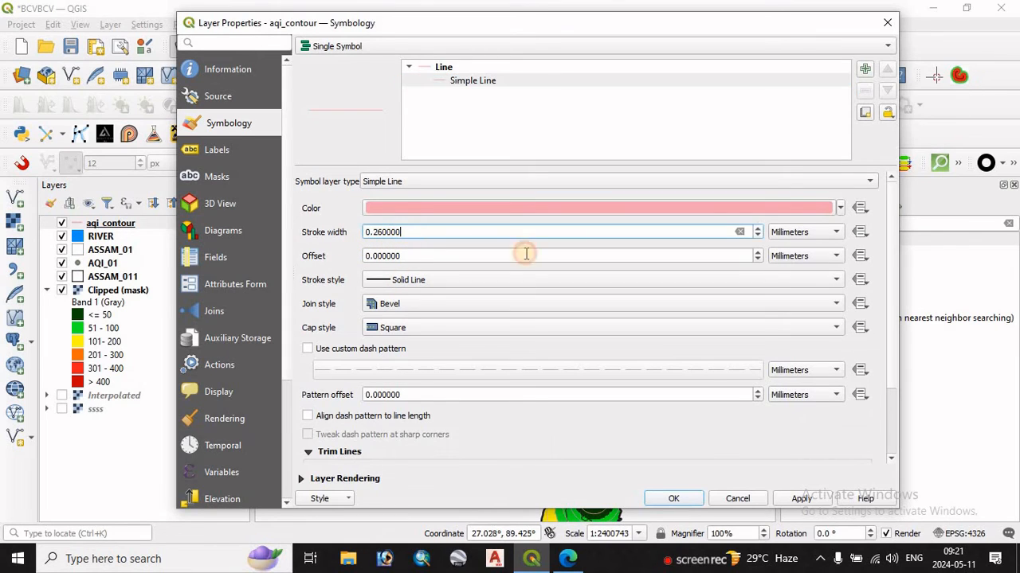
click(758, 236)
click(378, 281)
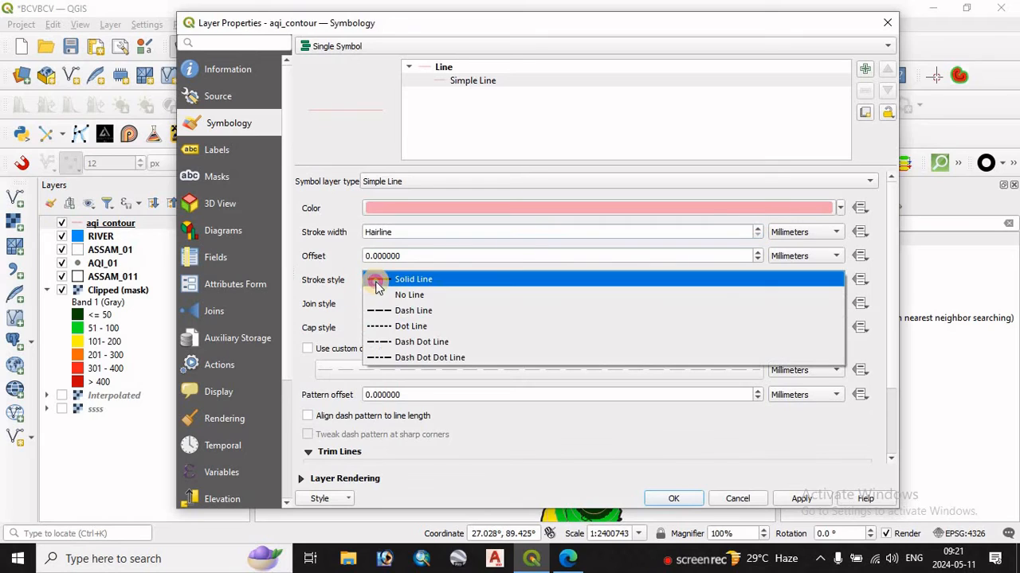
click(378, 326)
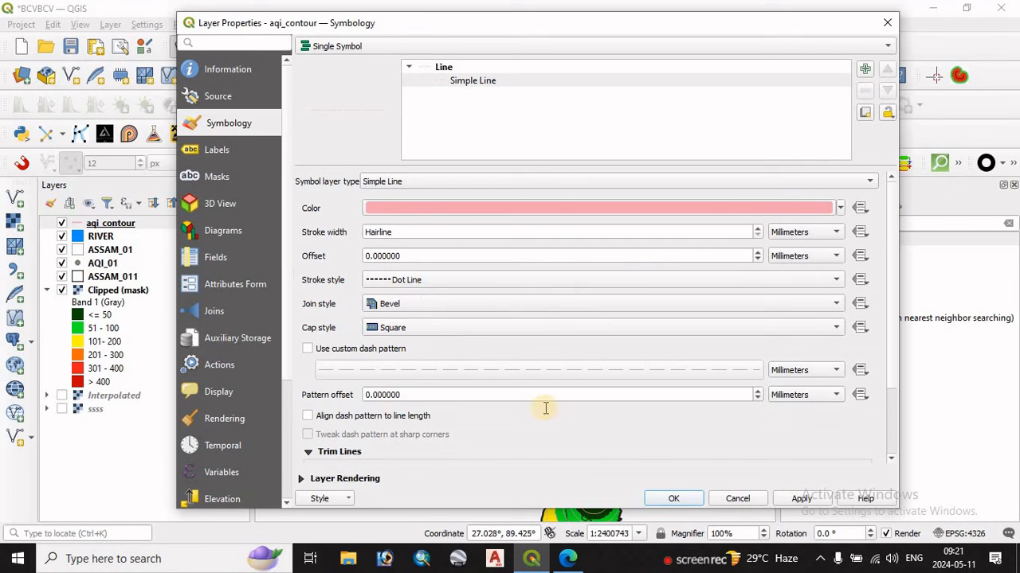
- Change the contour line color to bright magenta, apply the symbology and close the layer properties
click(840, 209)
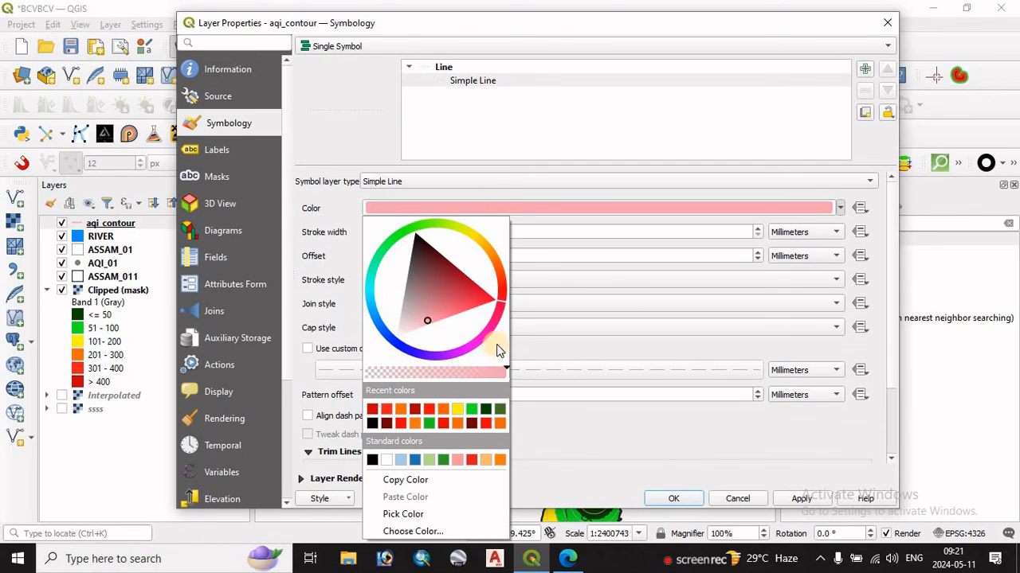
click(471, 355)
click(458, 329)
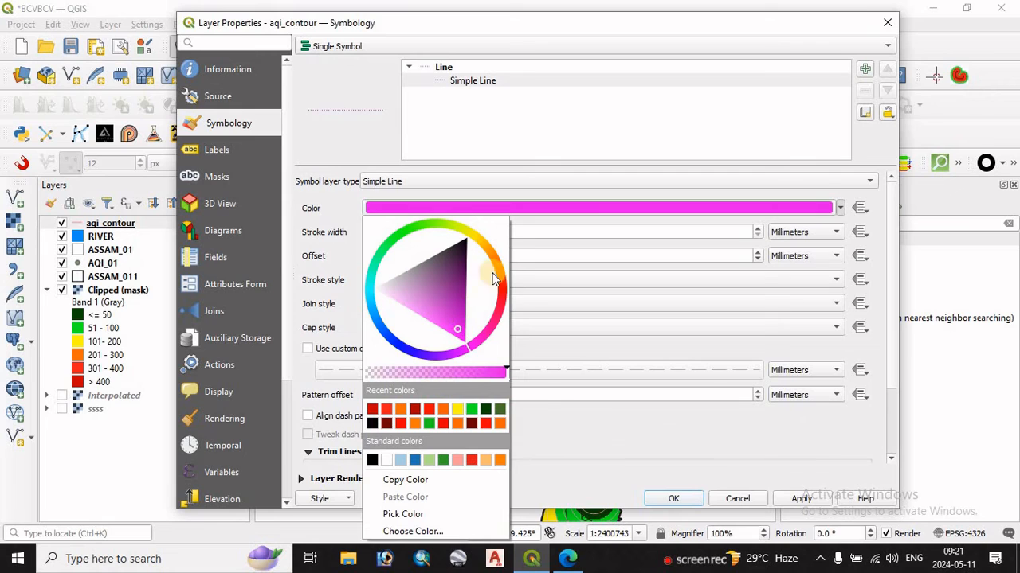
click(587, 444)
click(799, 497)
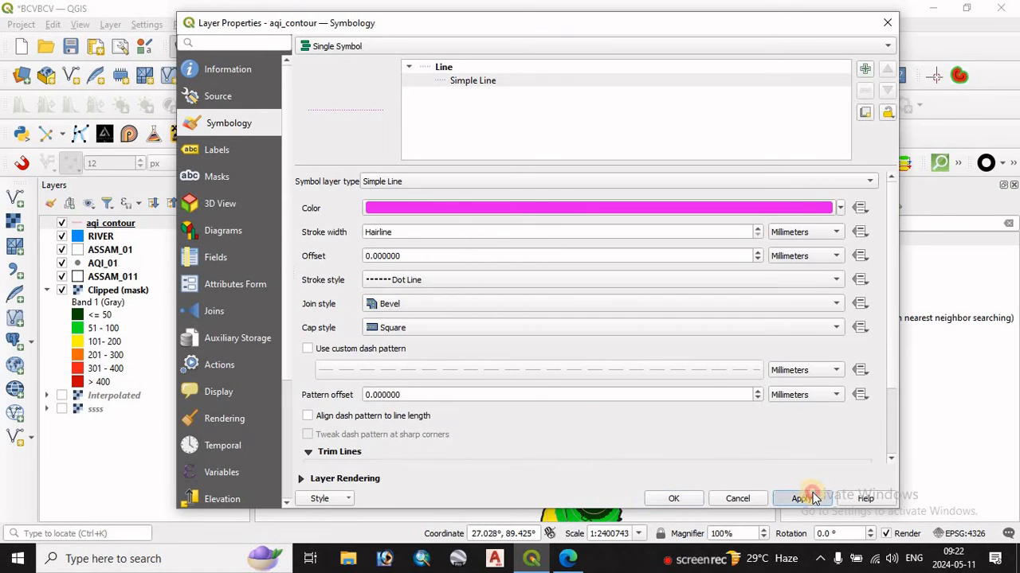
click(669, 498)
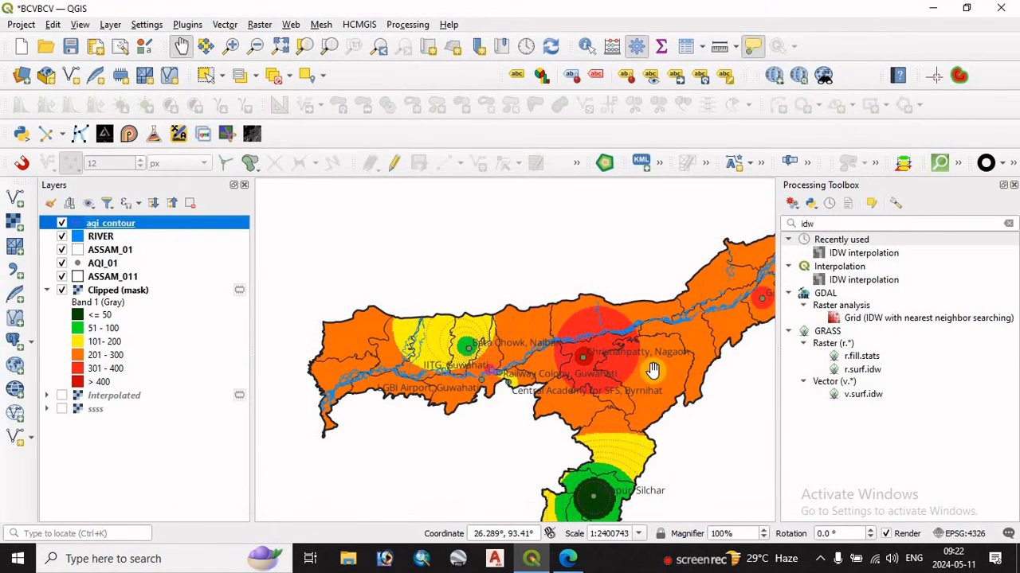
- Inspect the dotted AQI contour lines across the map, including a close look at the southern yellow and green zones
drag(658, 373, 465, 266)
drag(419, 437, 563, 384)
scroll(559, 357, up, 4)
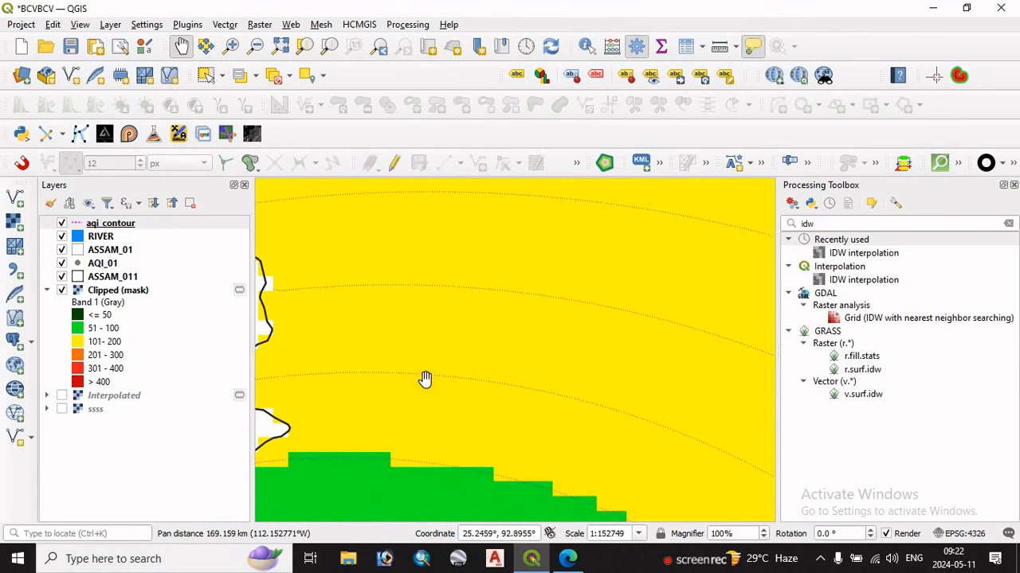
scroll(426, 378, down, 4)
drag(471, 405, 550, 368)
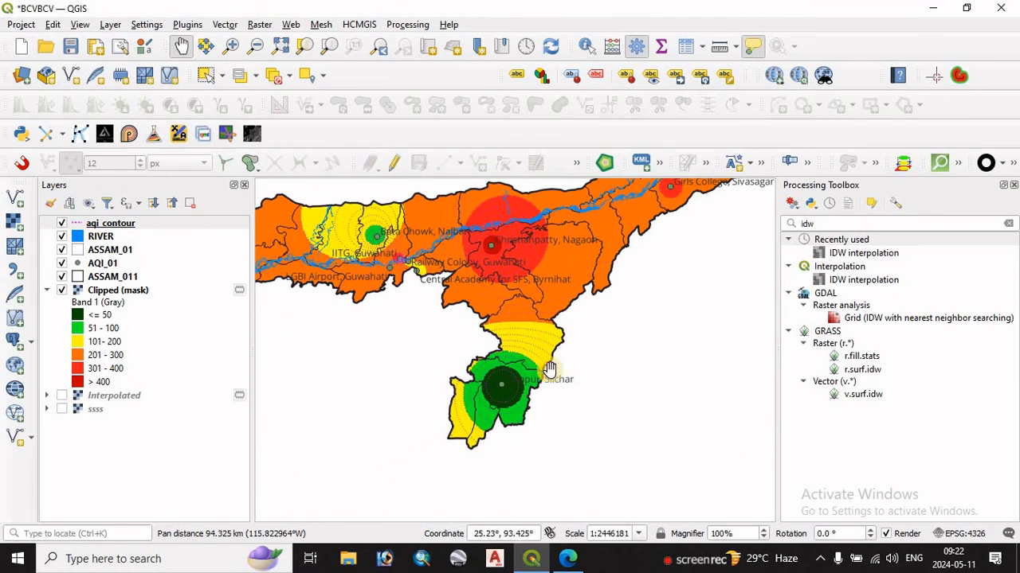
drag(437, 303, 540, 379)
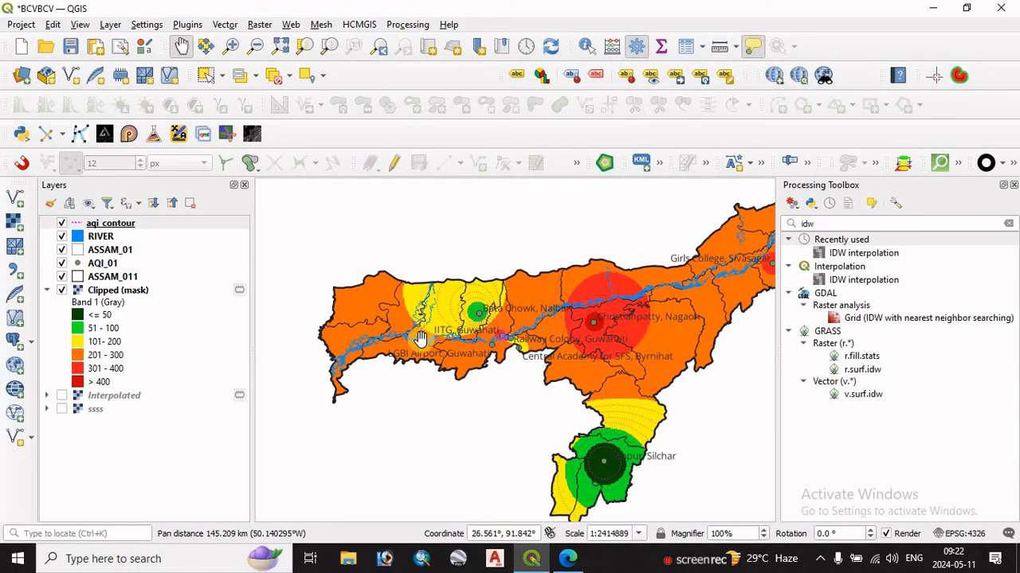
drag(609, 344, 514, 337)
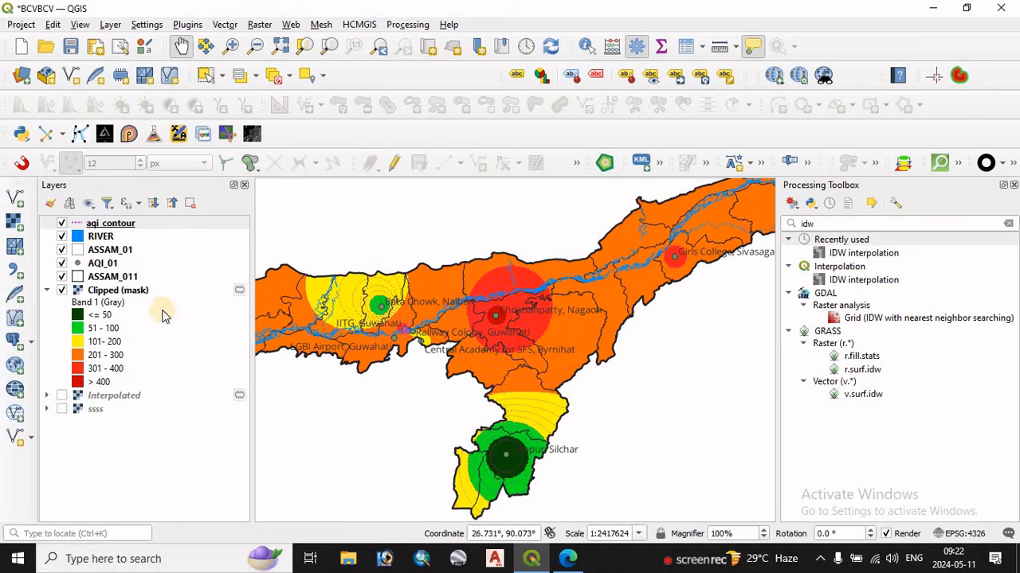
- Turn on Single Labels for the aqi_contour layer using the aqi field, apply them and check the labels on the map
right_click(113, 223)
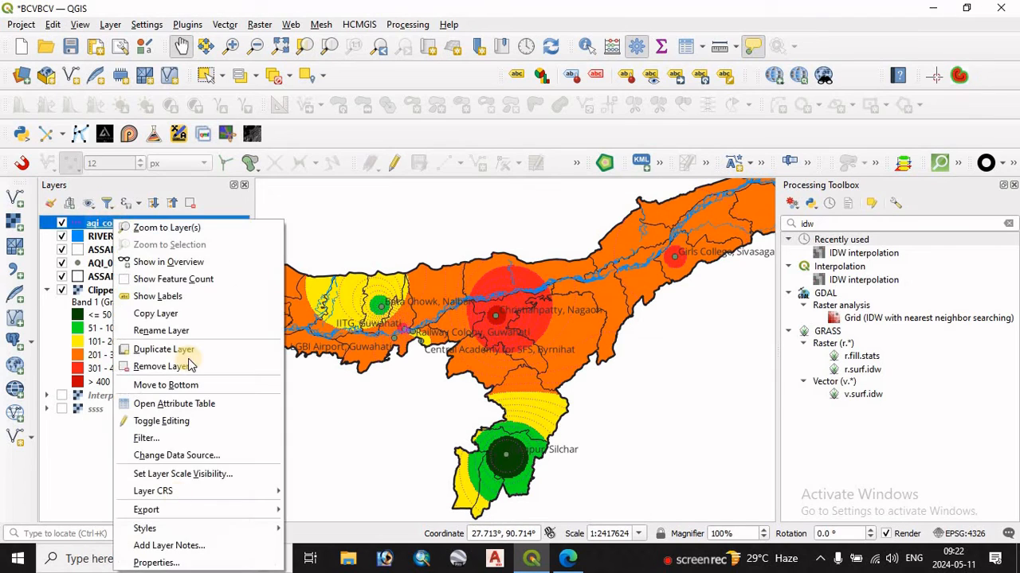
click(148, 563)
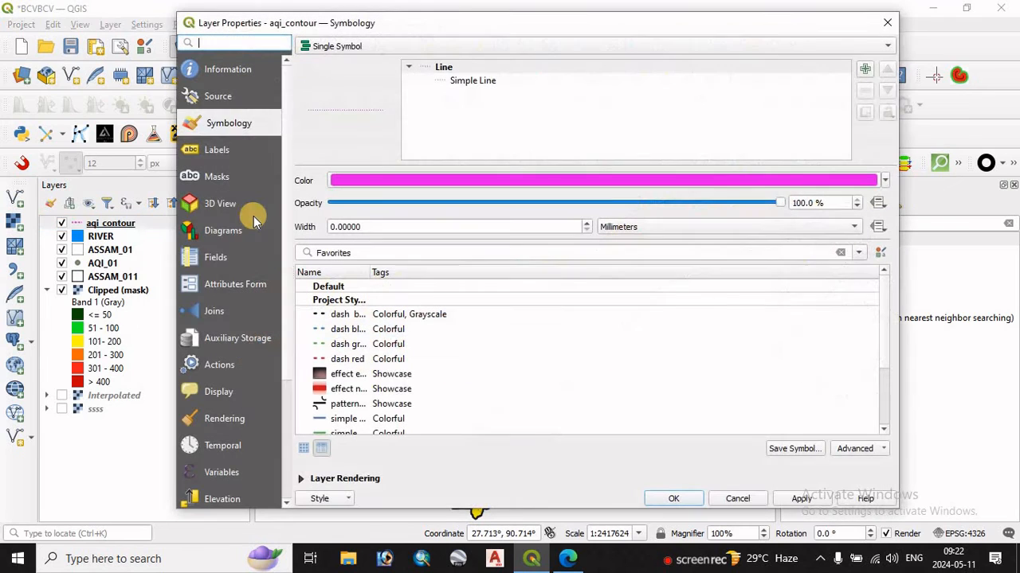
click(219, 150)
click(453, 48)
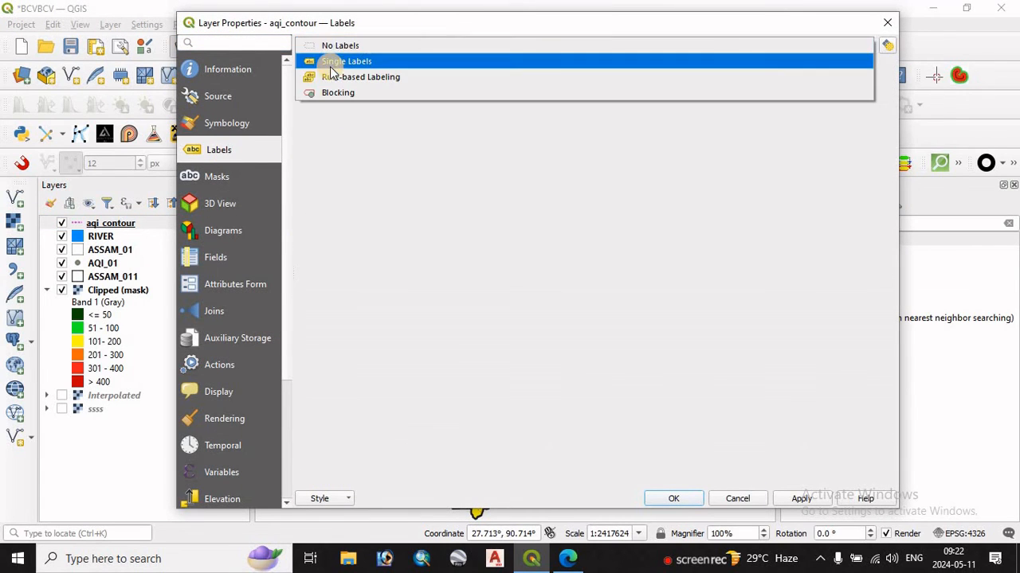
click(358, 53)
click(400, 46)
click(394, 66)
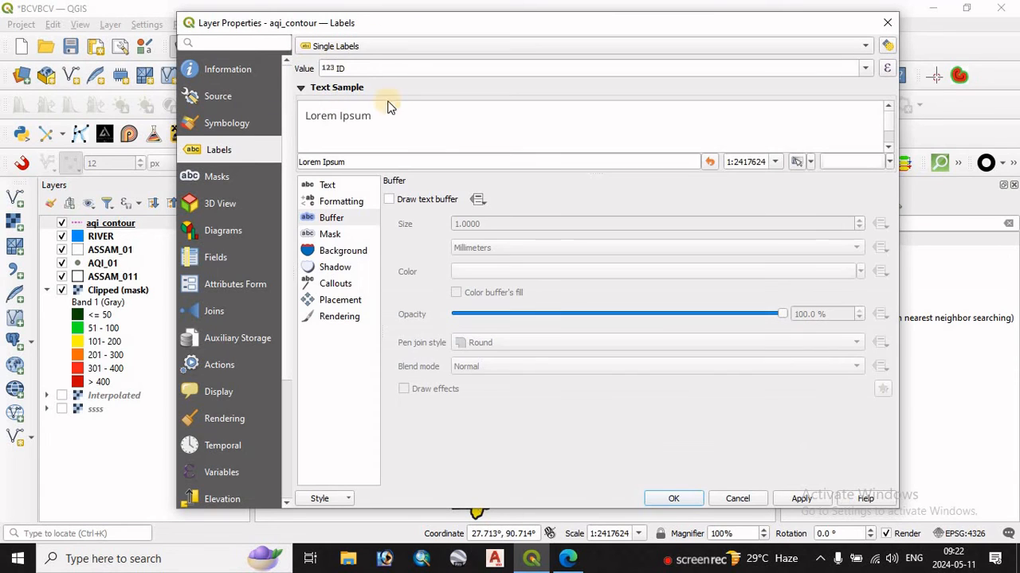
click(865, 70)
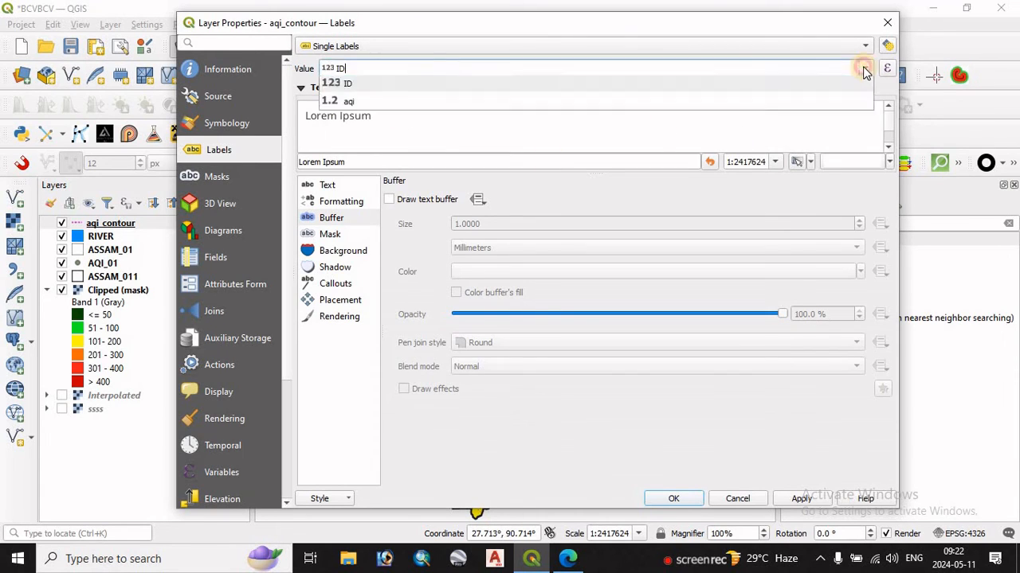
click(347, 105)
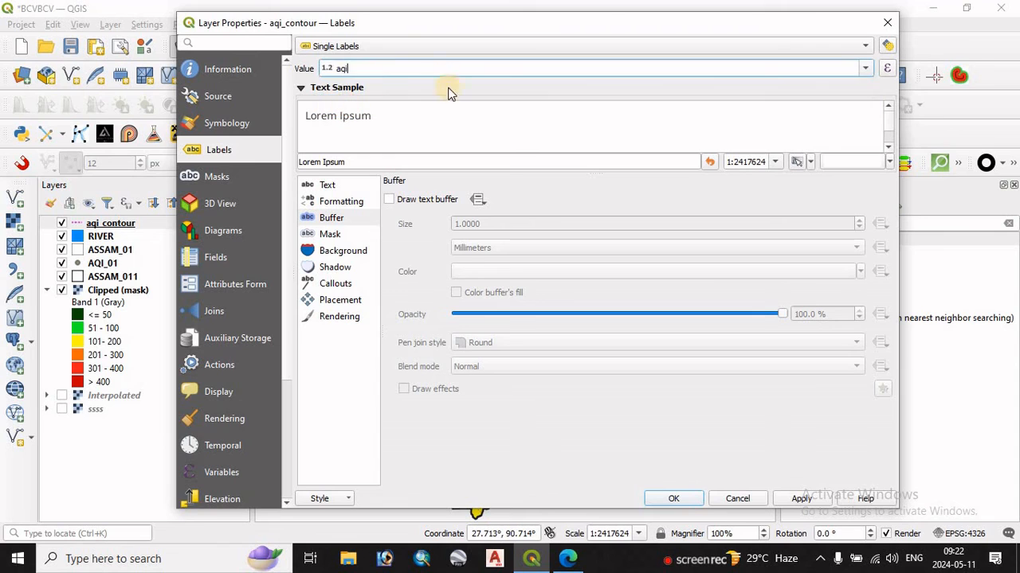
click(799, 500)
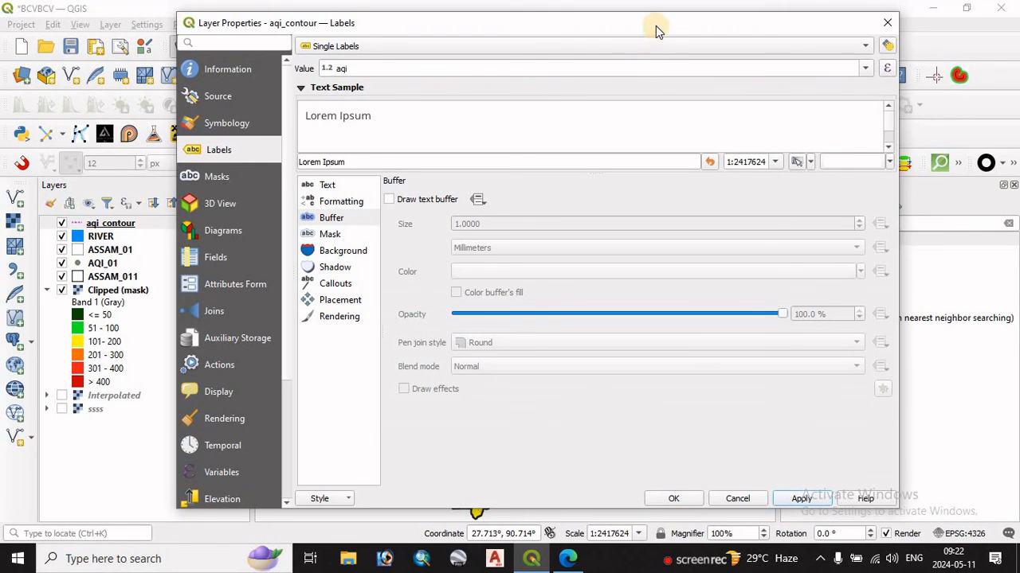
drag(656, 25, 152, 246)
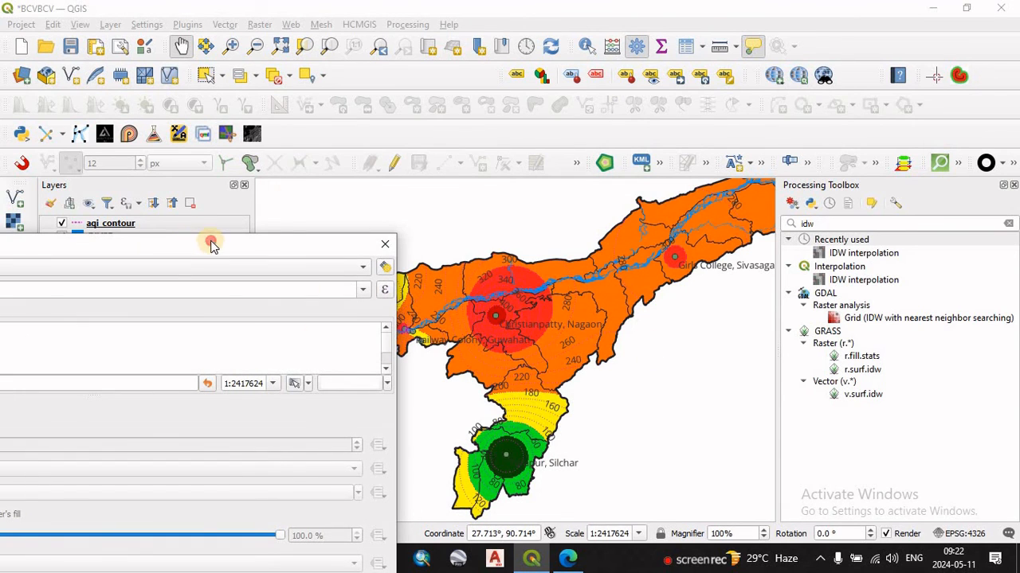
drag(211, 244, 478, 82)
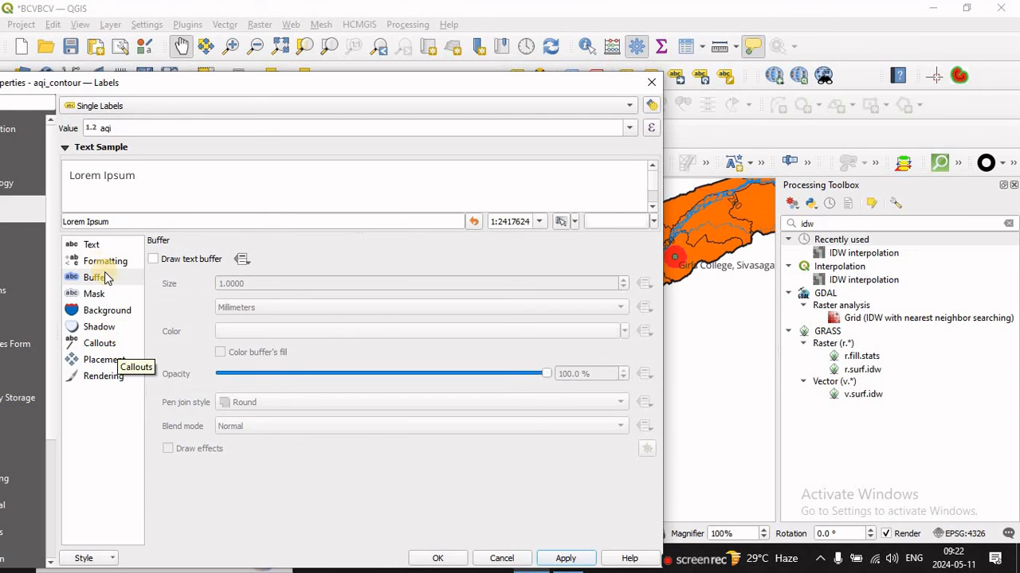
- Allow the contour labels only on the line, enable a text buffer around them and confirm the layer properties
click(102, 365)
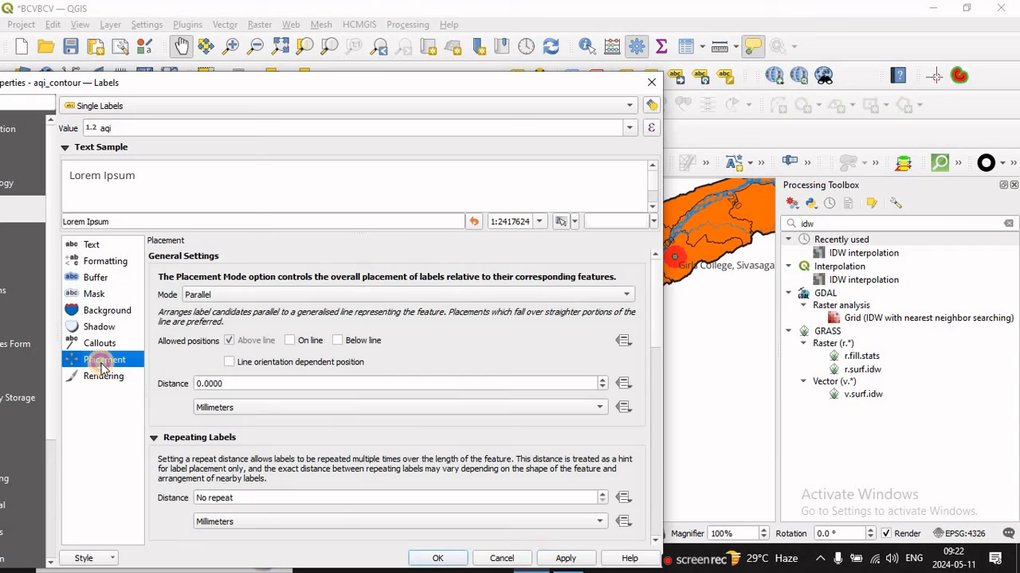
click(285, 342)
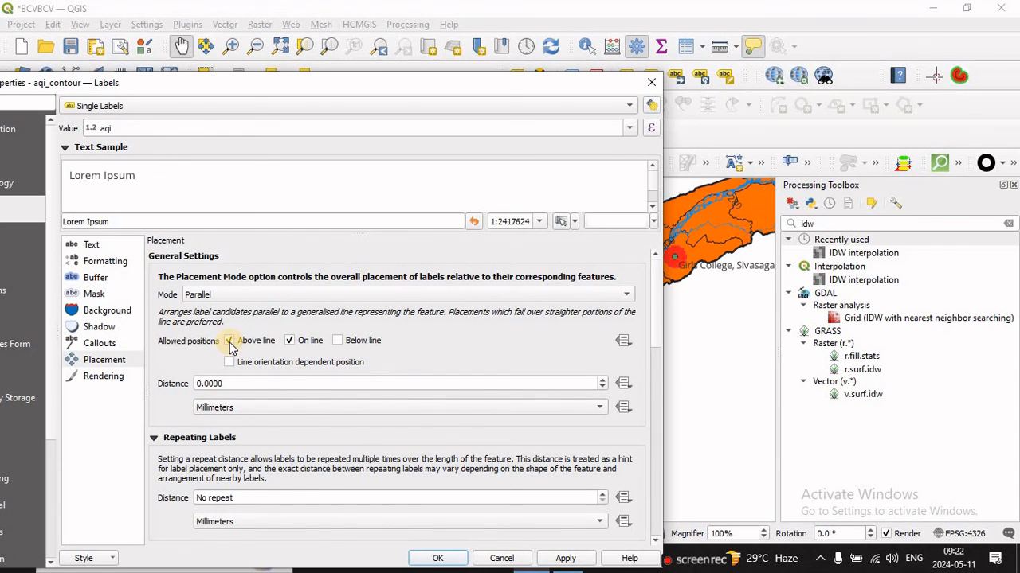
click(229, 341)
click(567, 558)
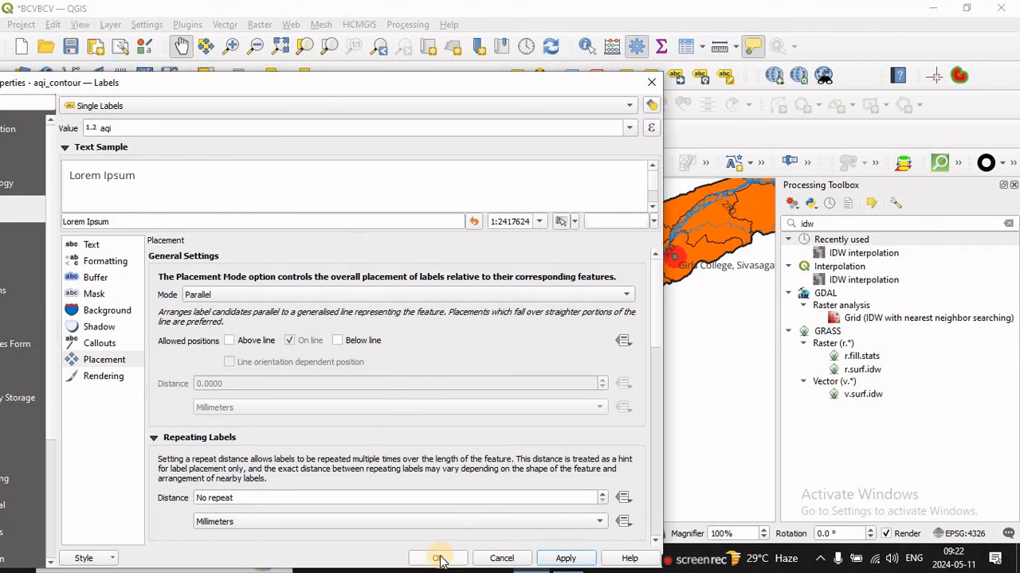
click(94, 281)
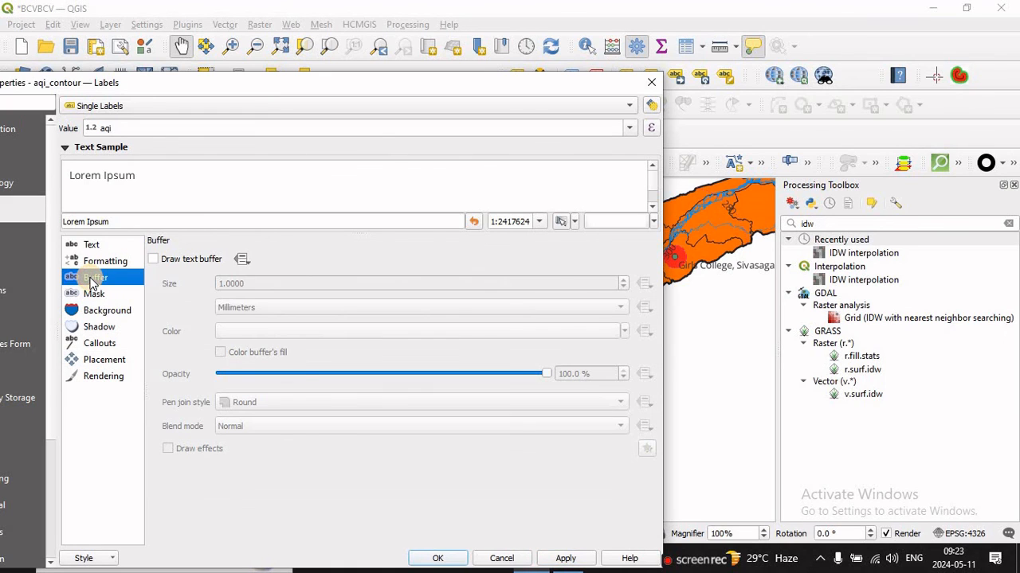
click(153, 260)
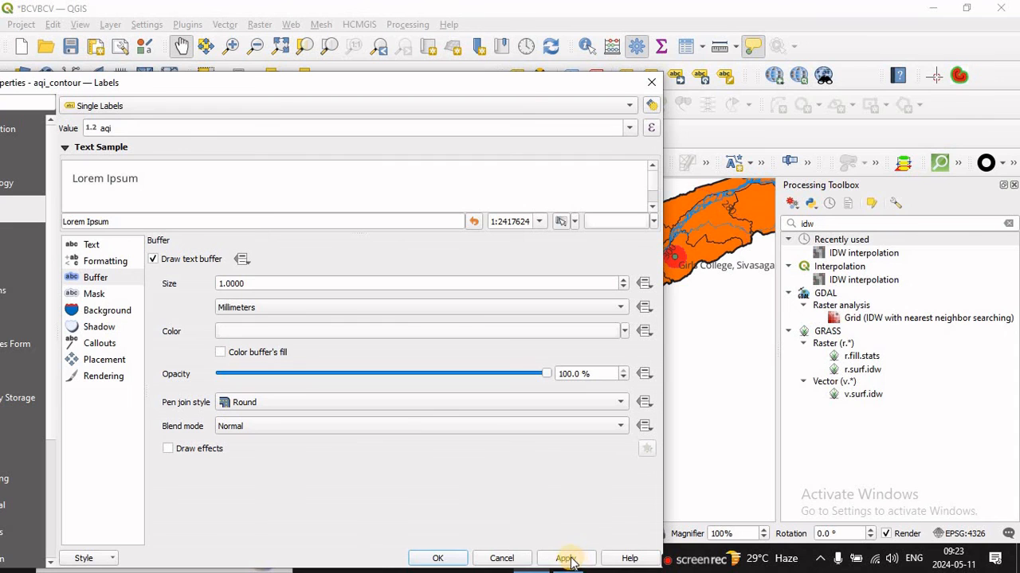
click(441, 558)
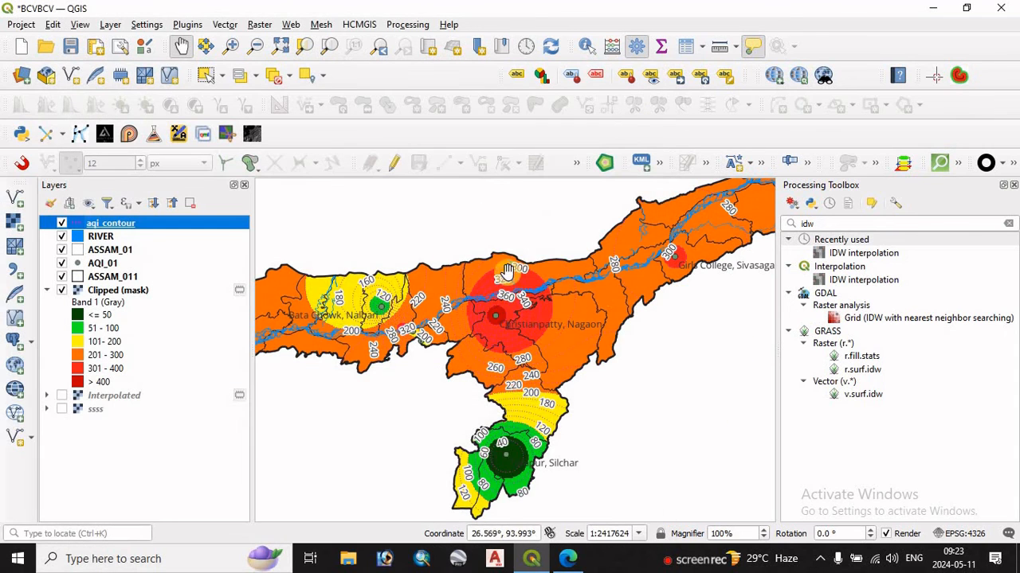
- Review the labeled AQI contours across Assam, looking closely at the zone around the Nagaon station
drag(309, 360, 484, 278)
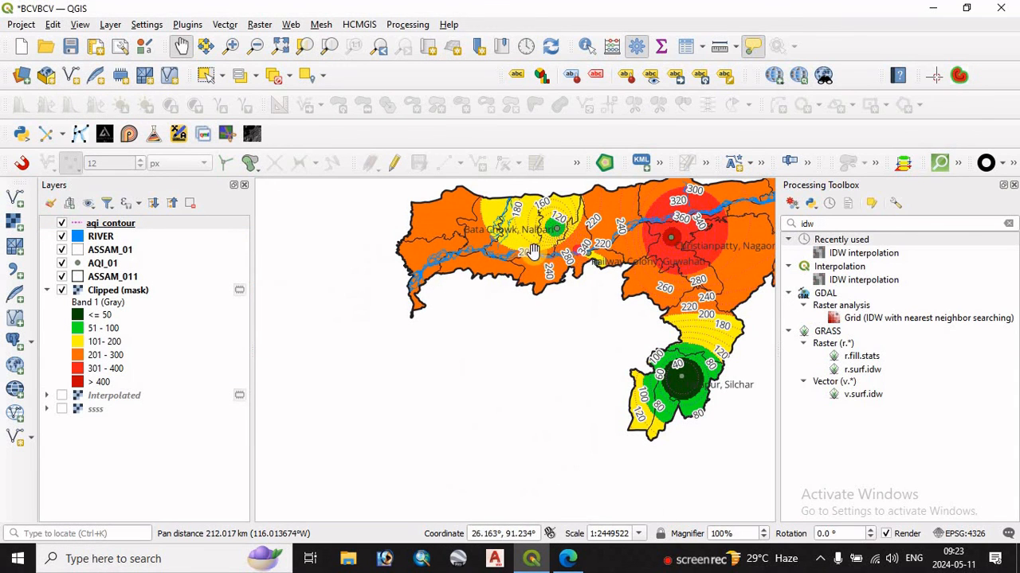
drag(532, 251, 344, 321)
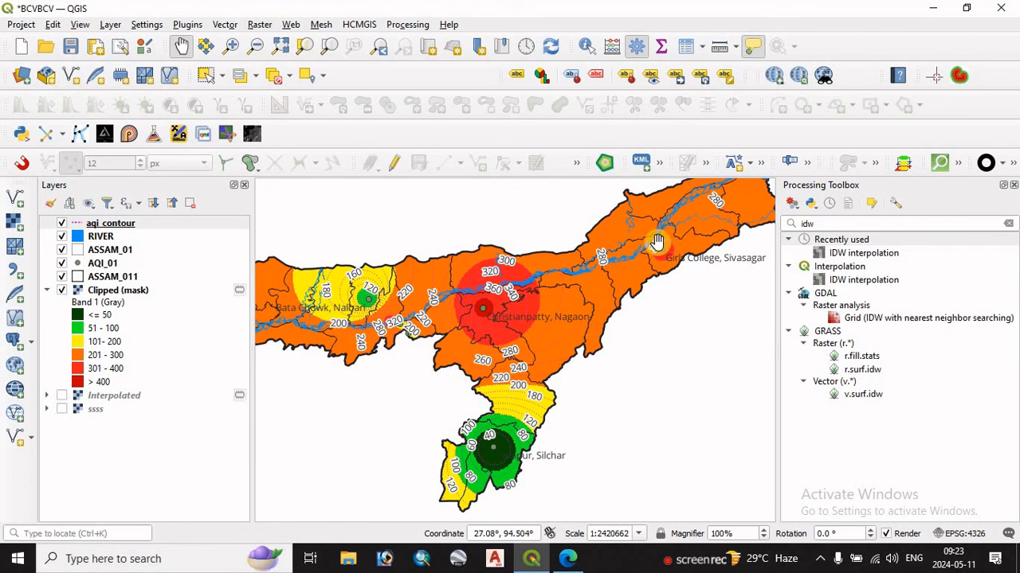
drag(657, 241, 709, 231)
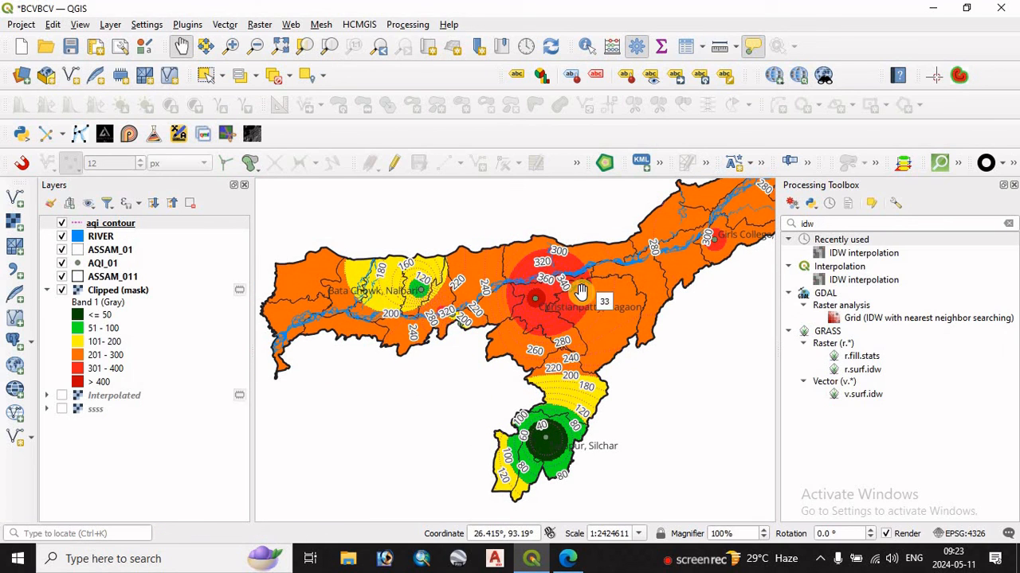
scroll(560, 318, up, 2)
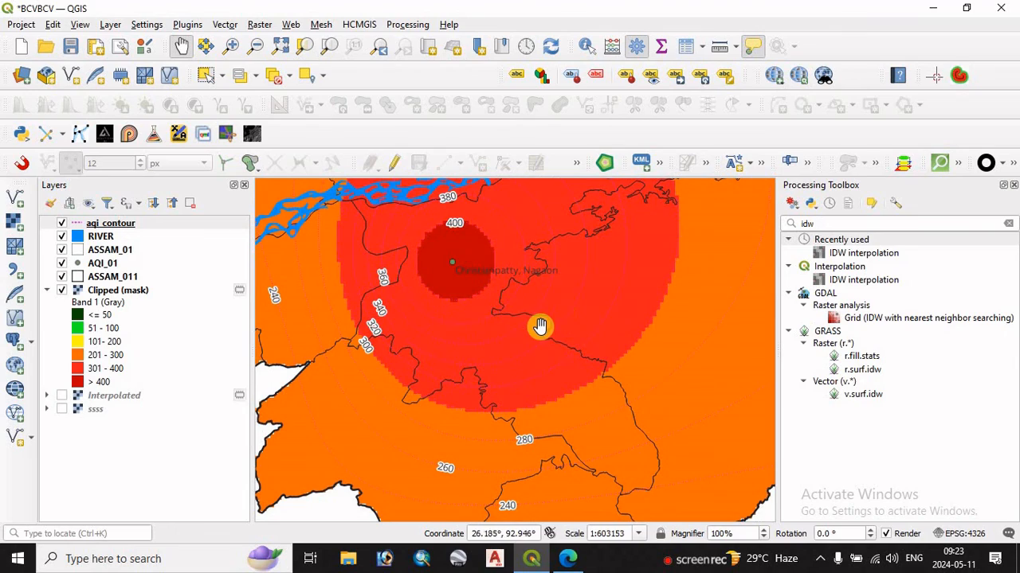
scroll(540, 327, down, 3)
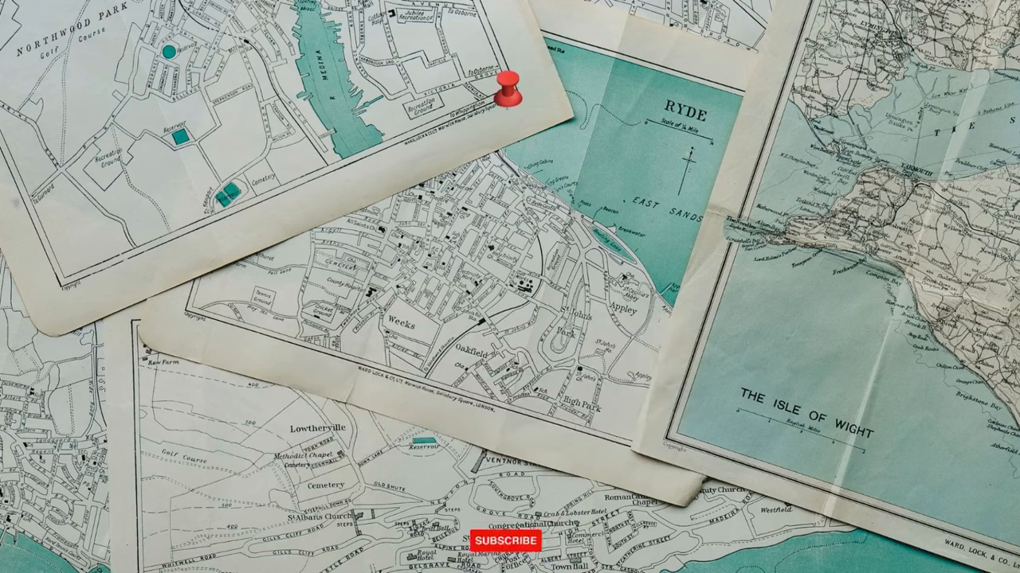